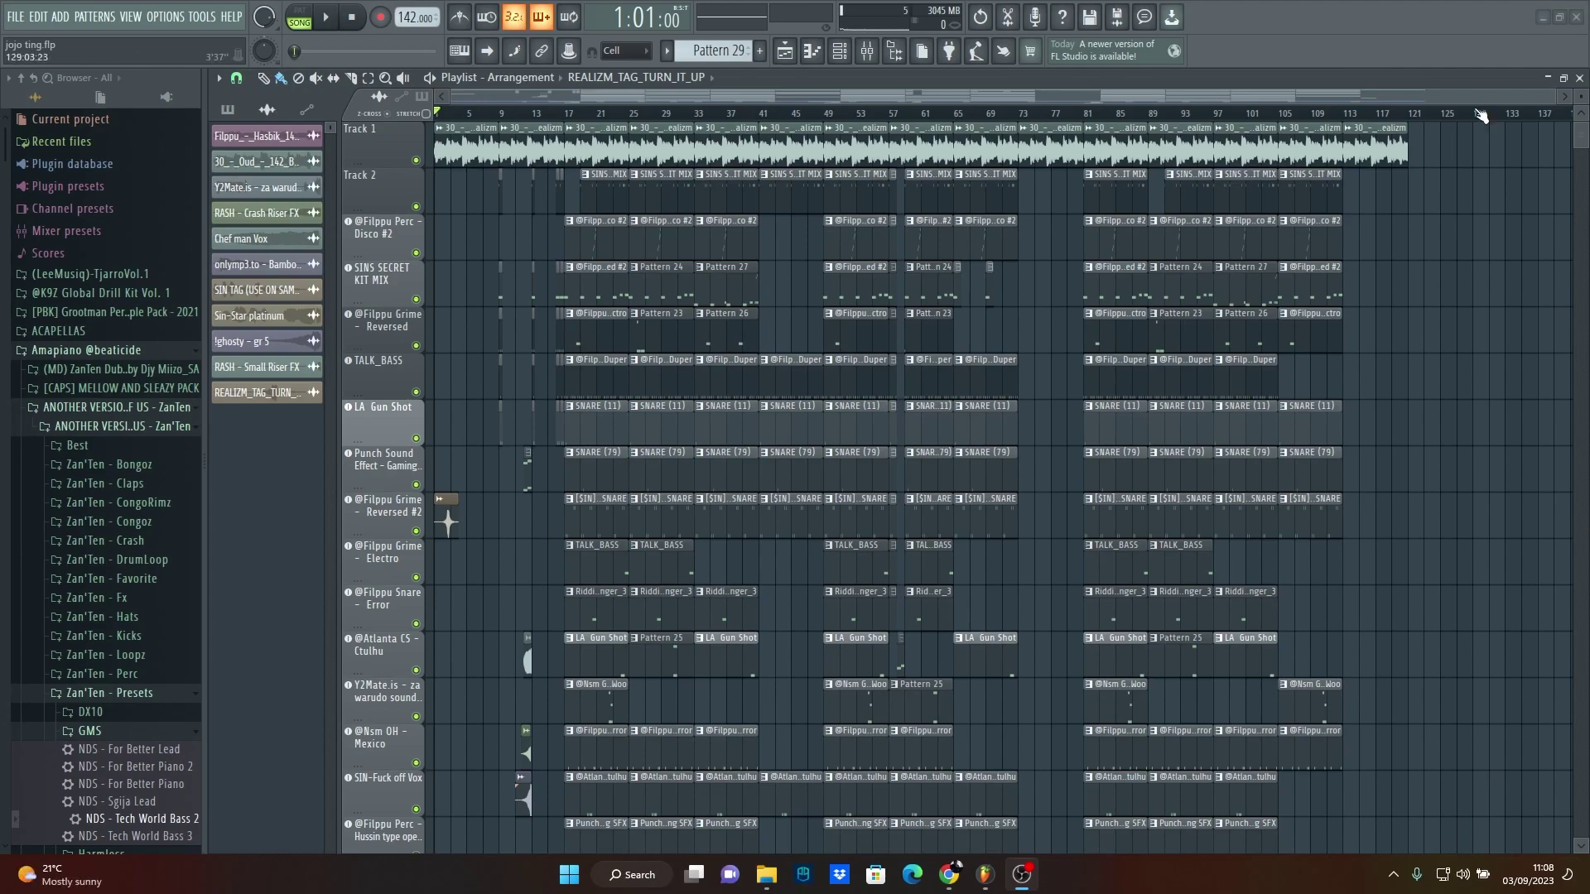
- Play the arrangement from bar 5 to preview the beat
left_click_drag(1551, 91, 520, 141)
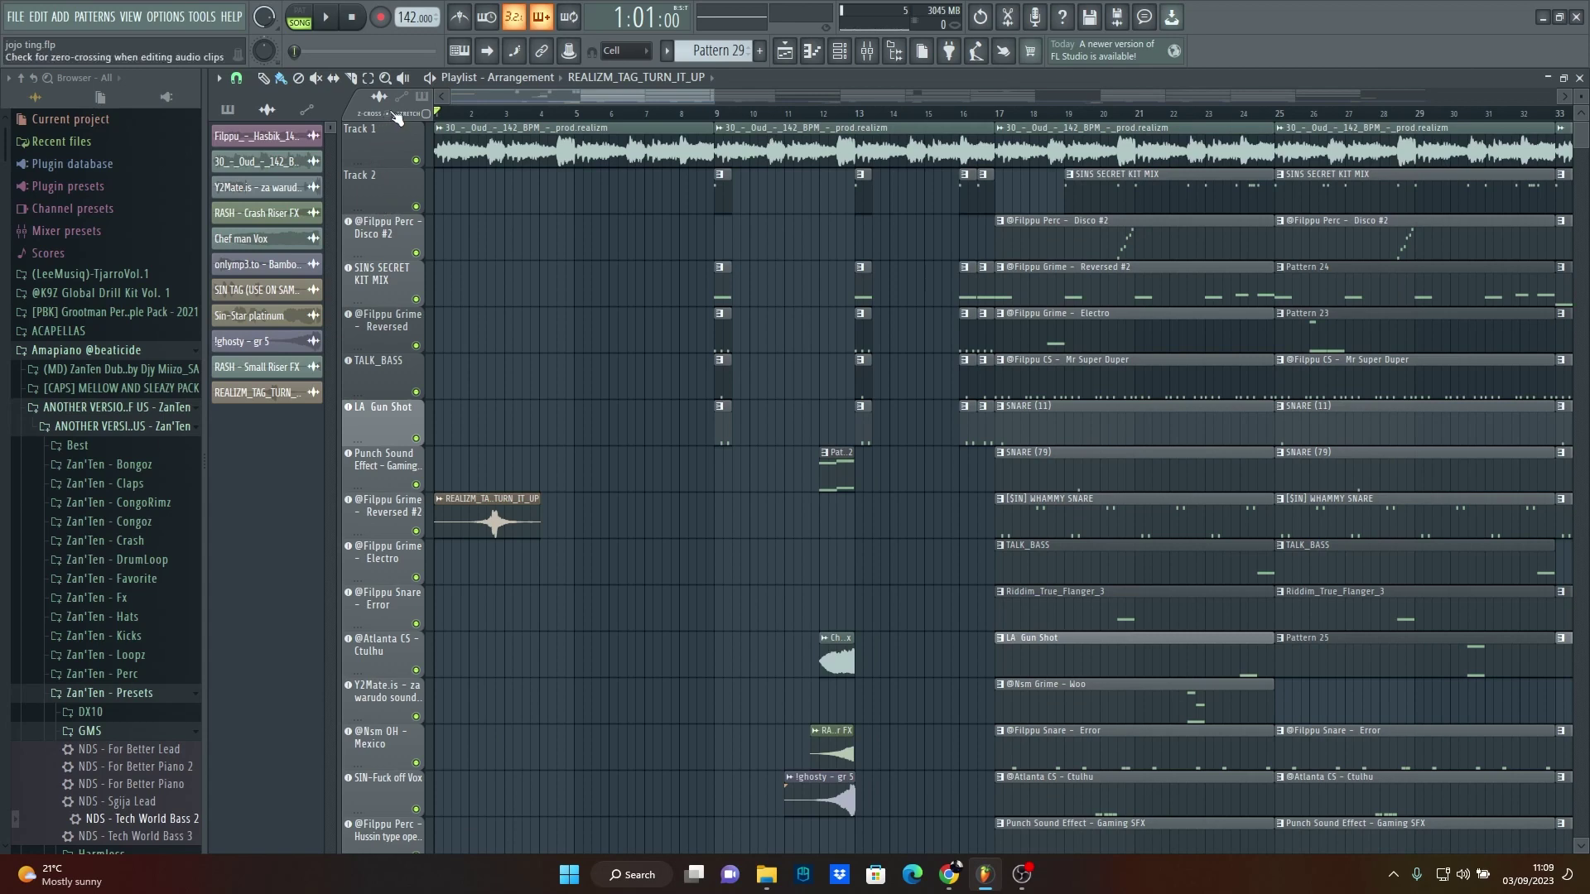
left_click_drag(453, 118, 593, 157)
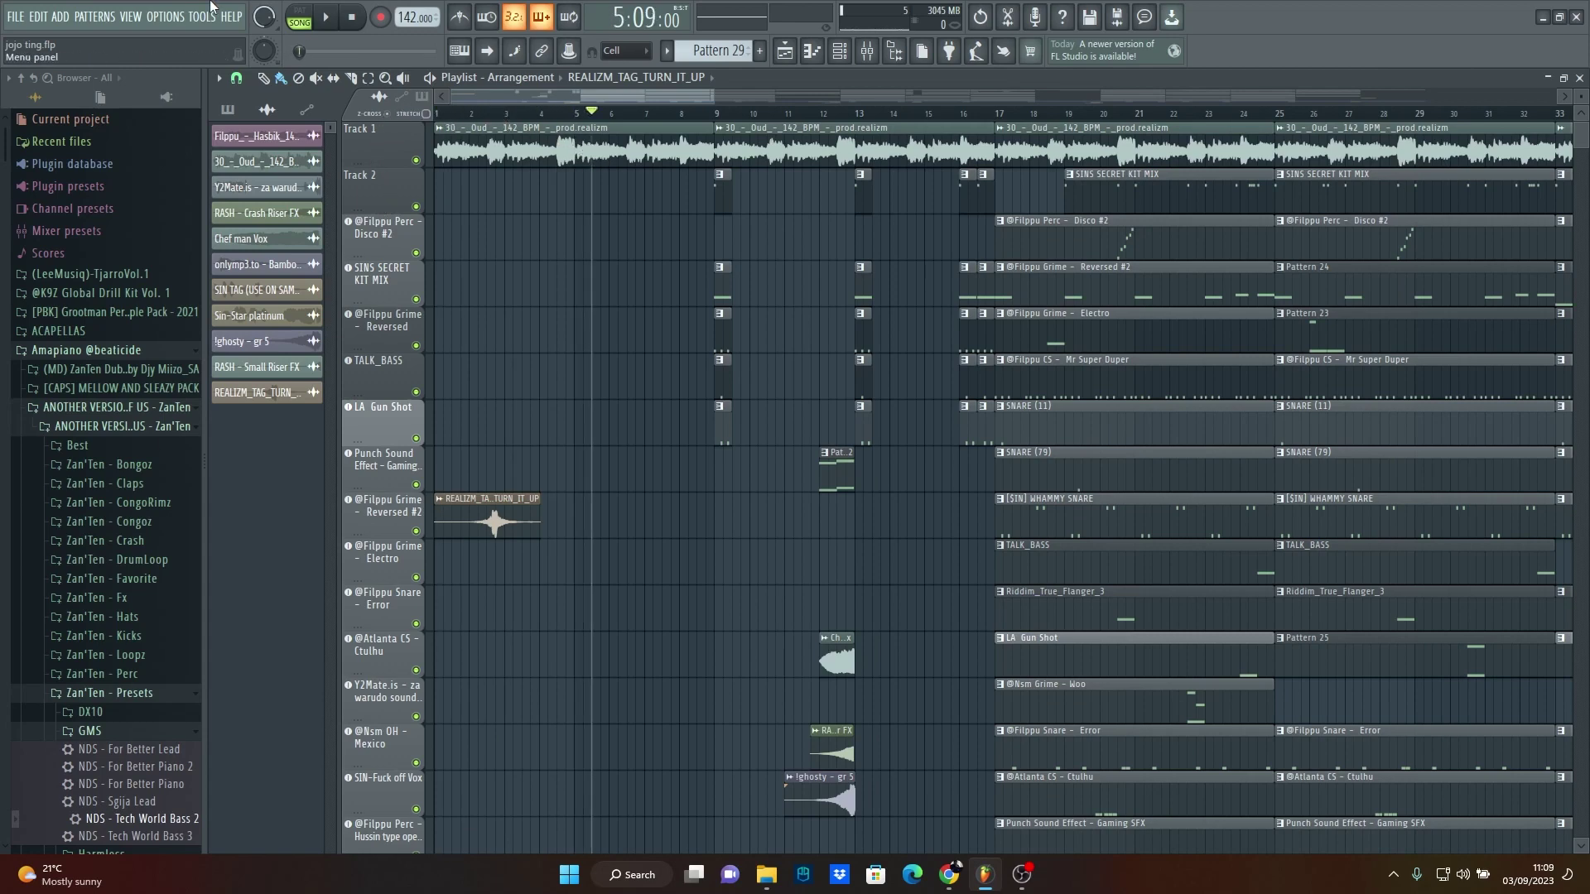
left_click(331, 20)
scroll(820, 216, "down", 5)
scroll(844, 134, "up", 5)
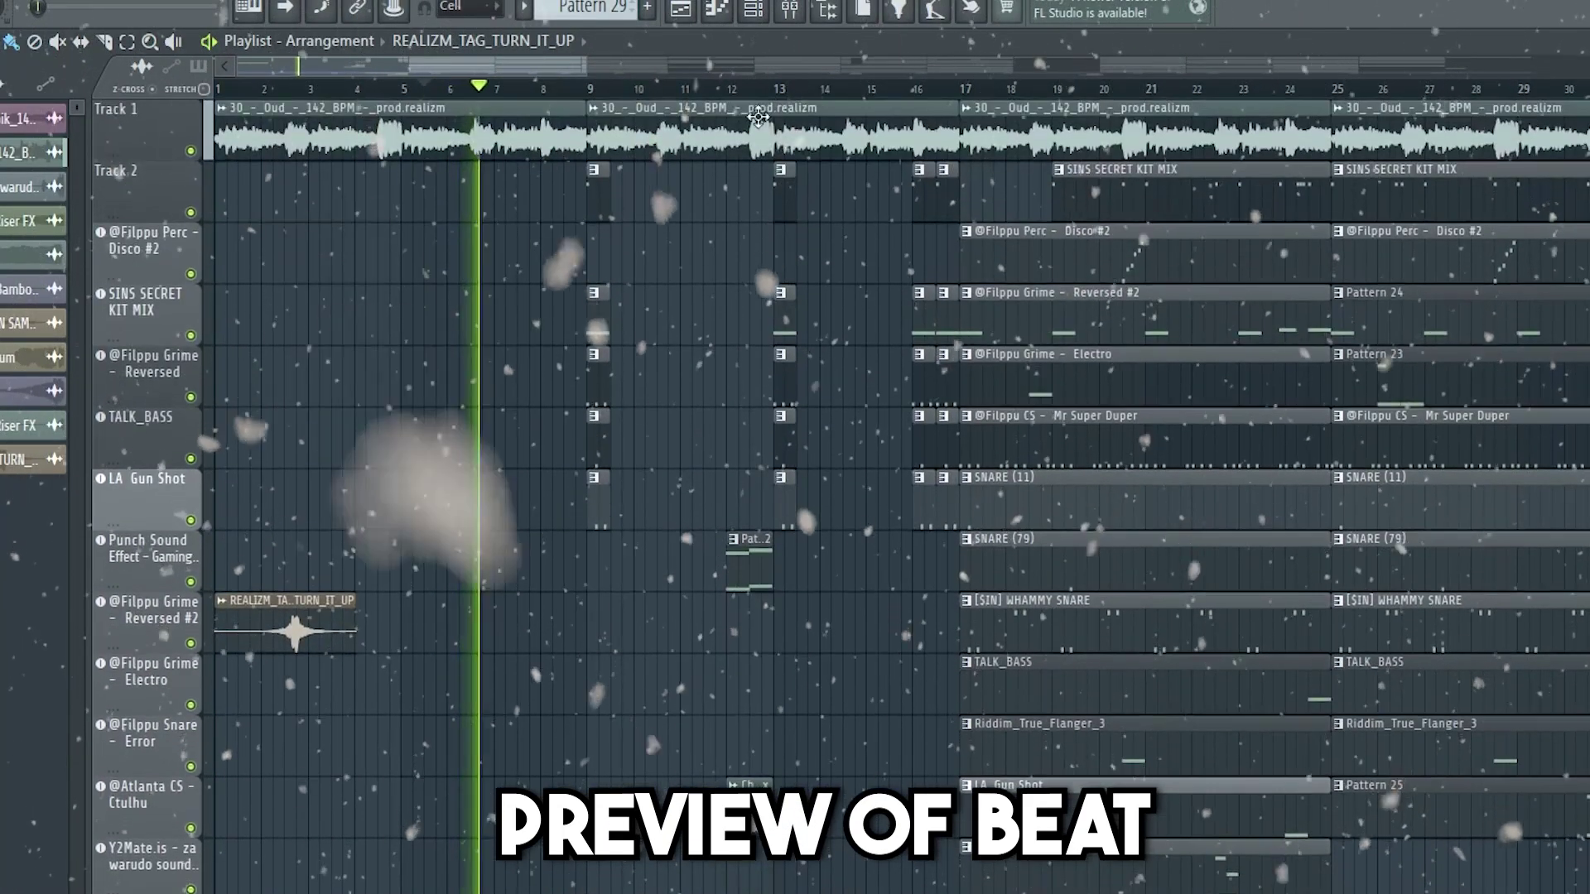
scroll(573, 67, "down", 5)
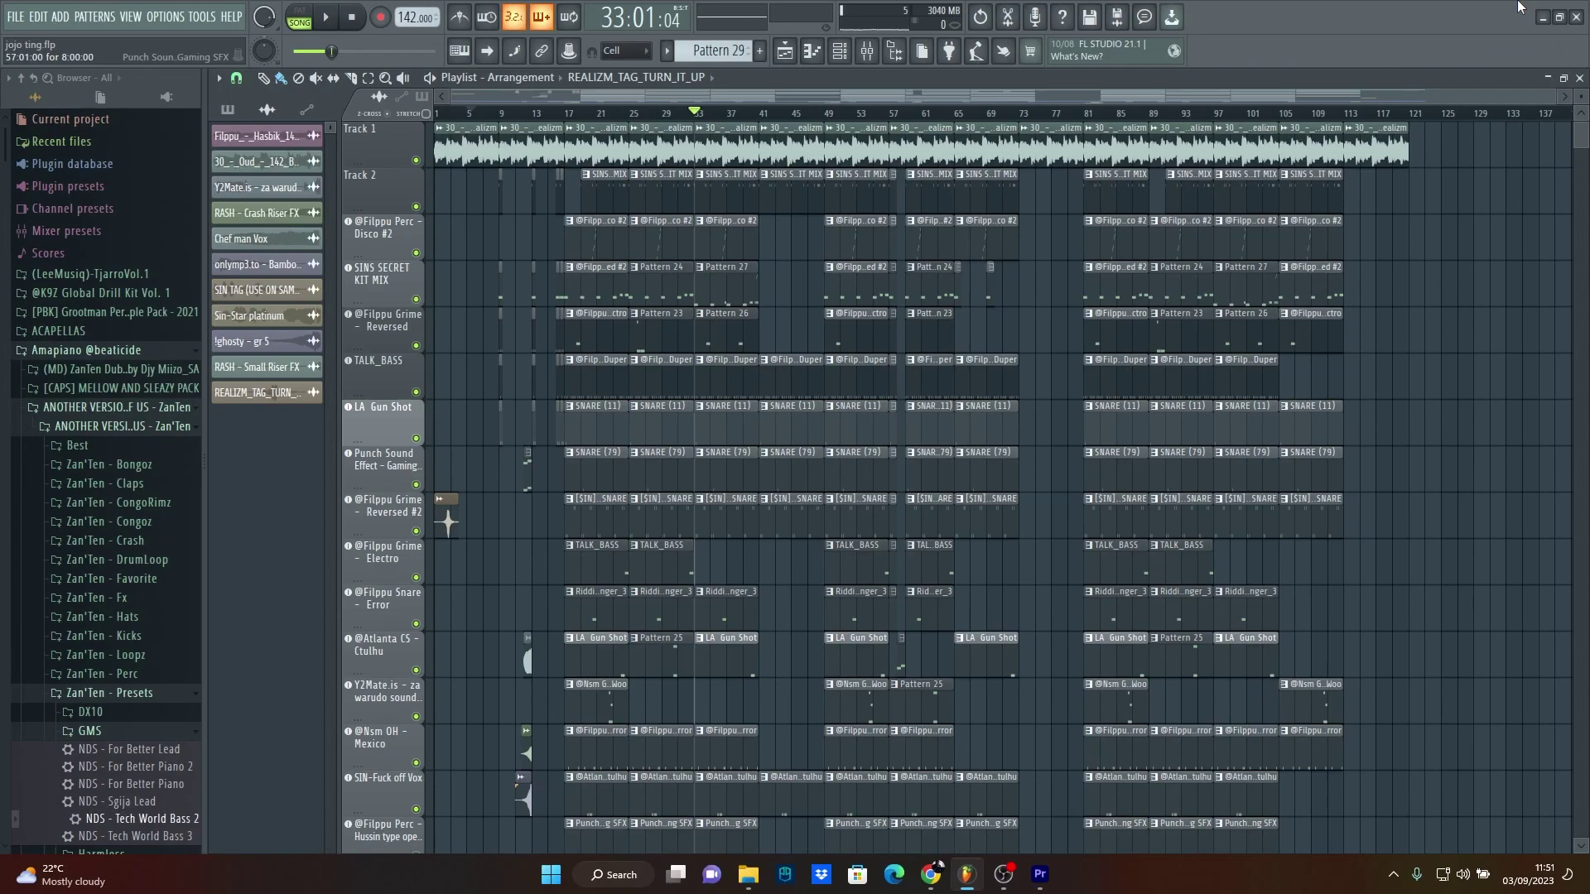
left_click(666, 51)
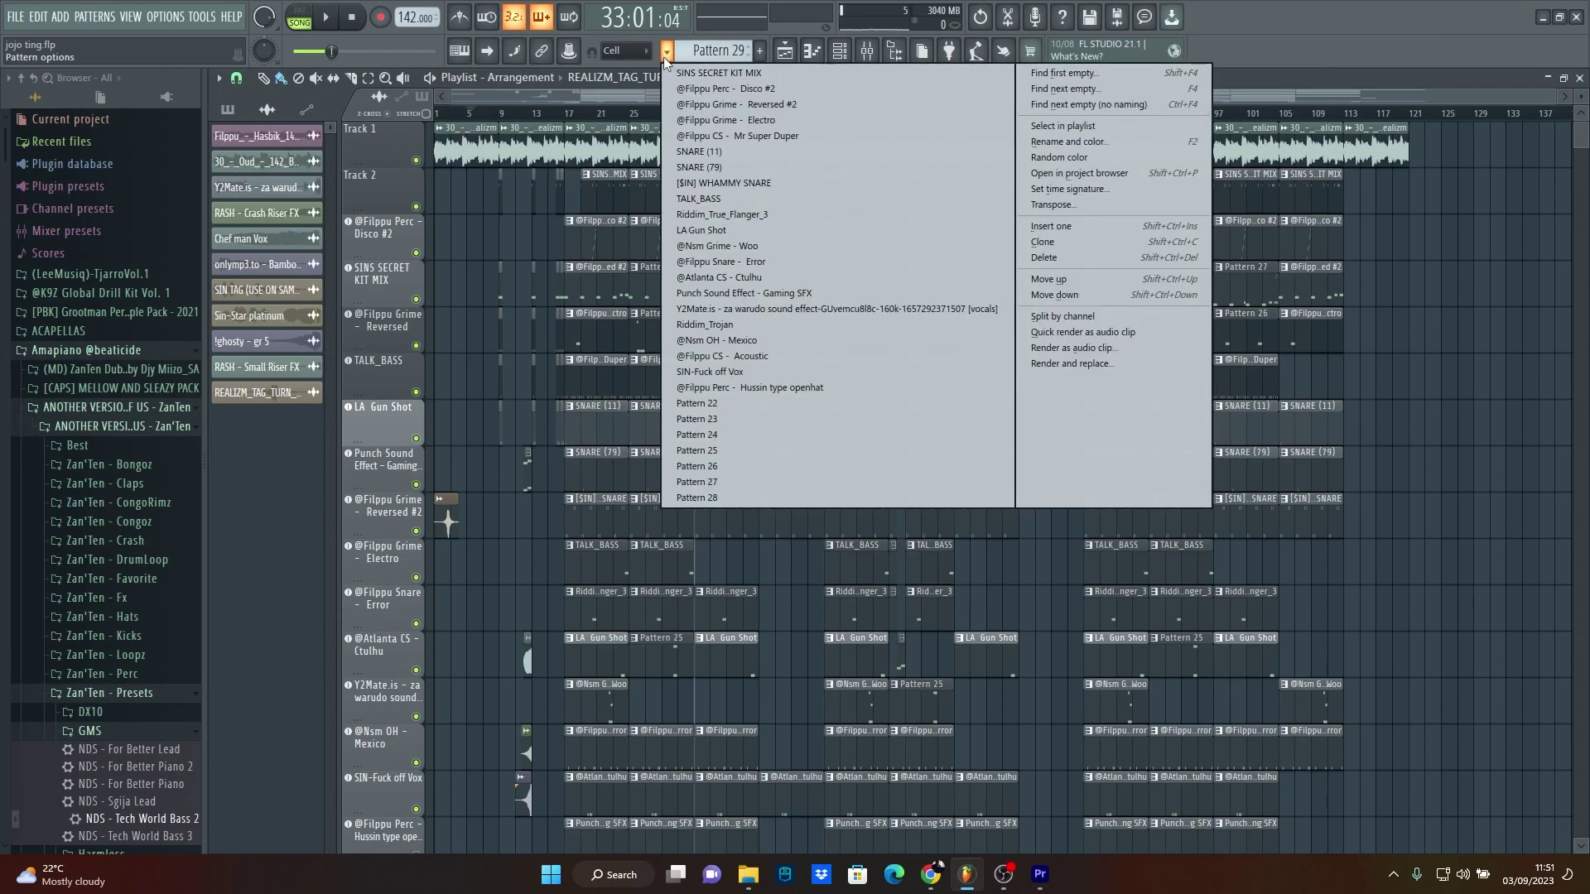
left_click(740, 103)
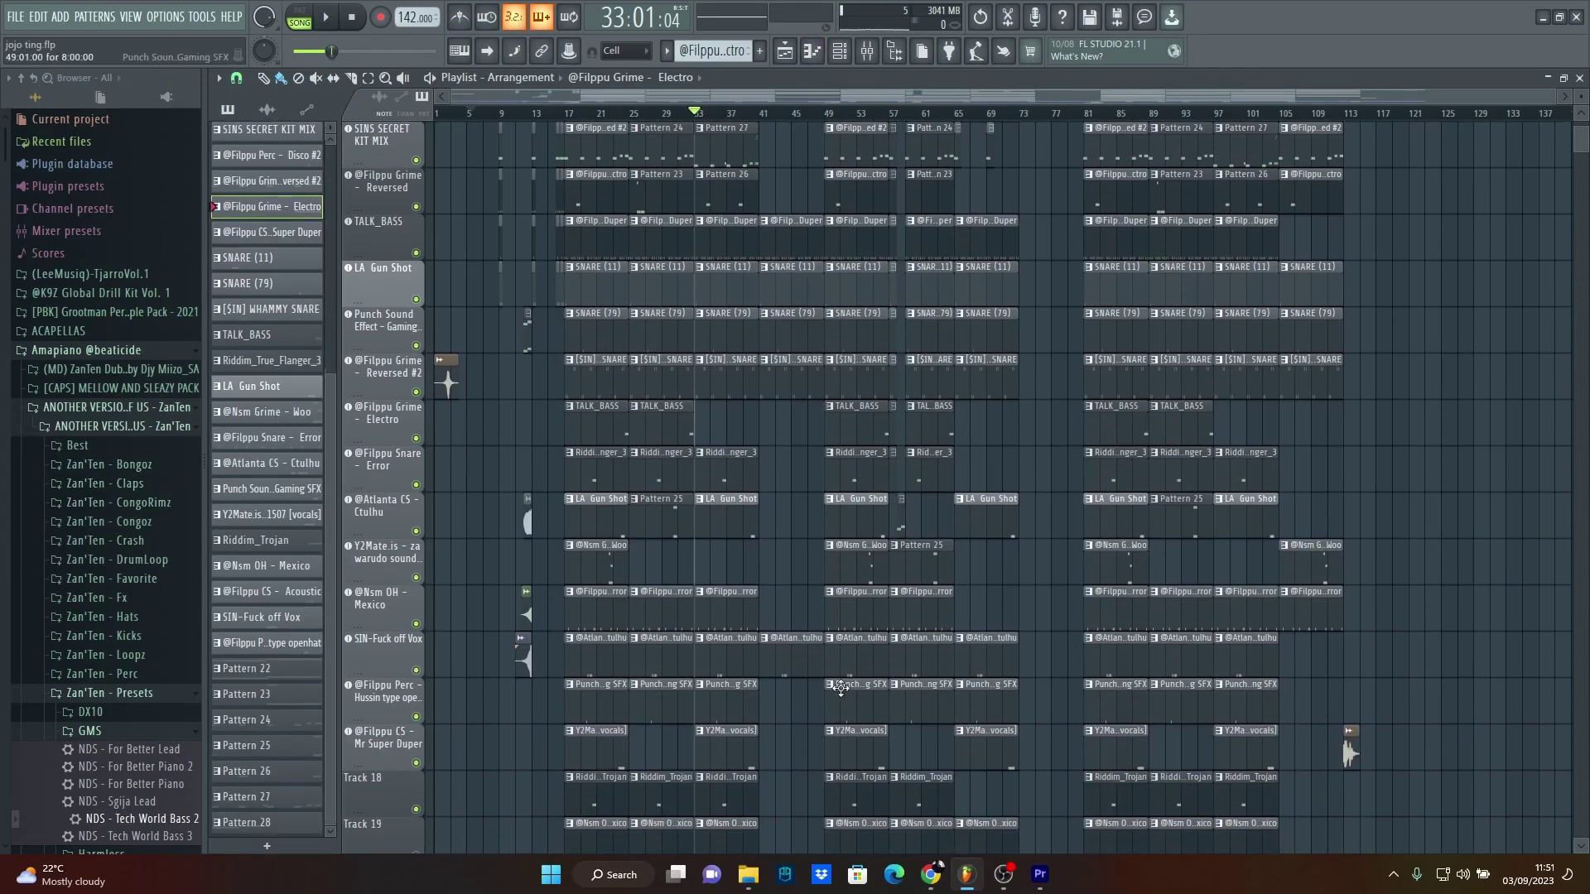
scroll(921, 610, "down", 4)
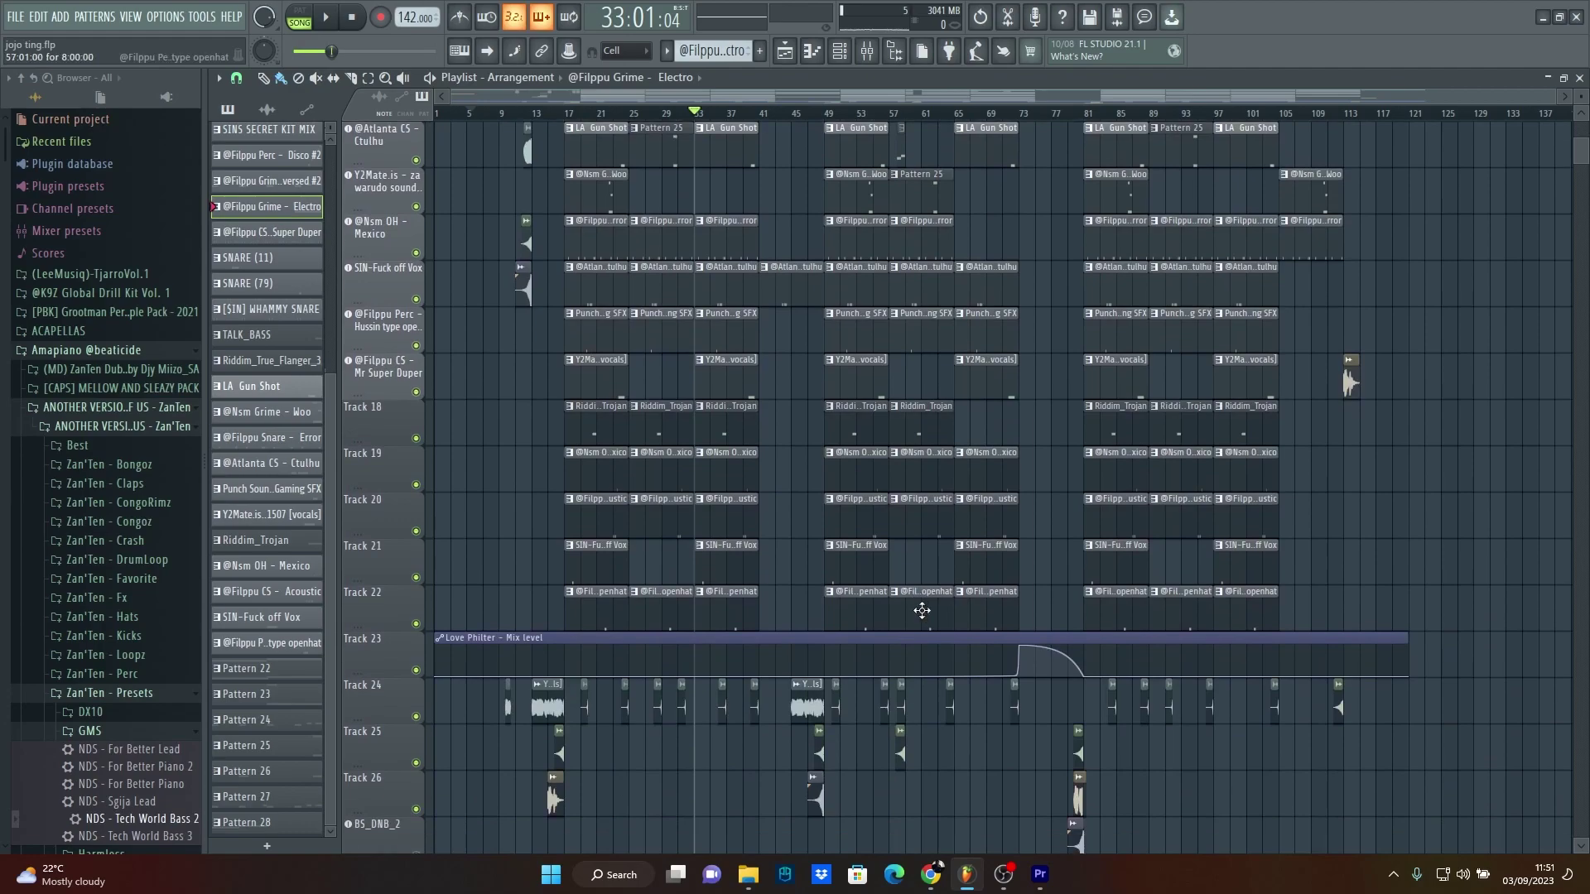
double_click(922, 610)
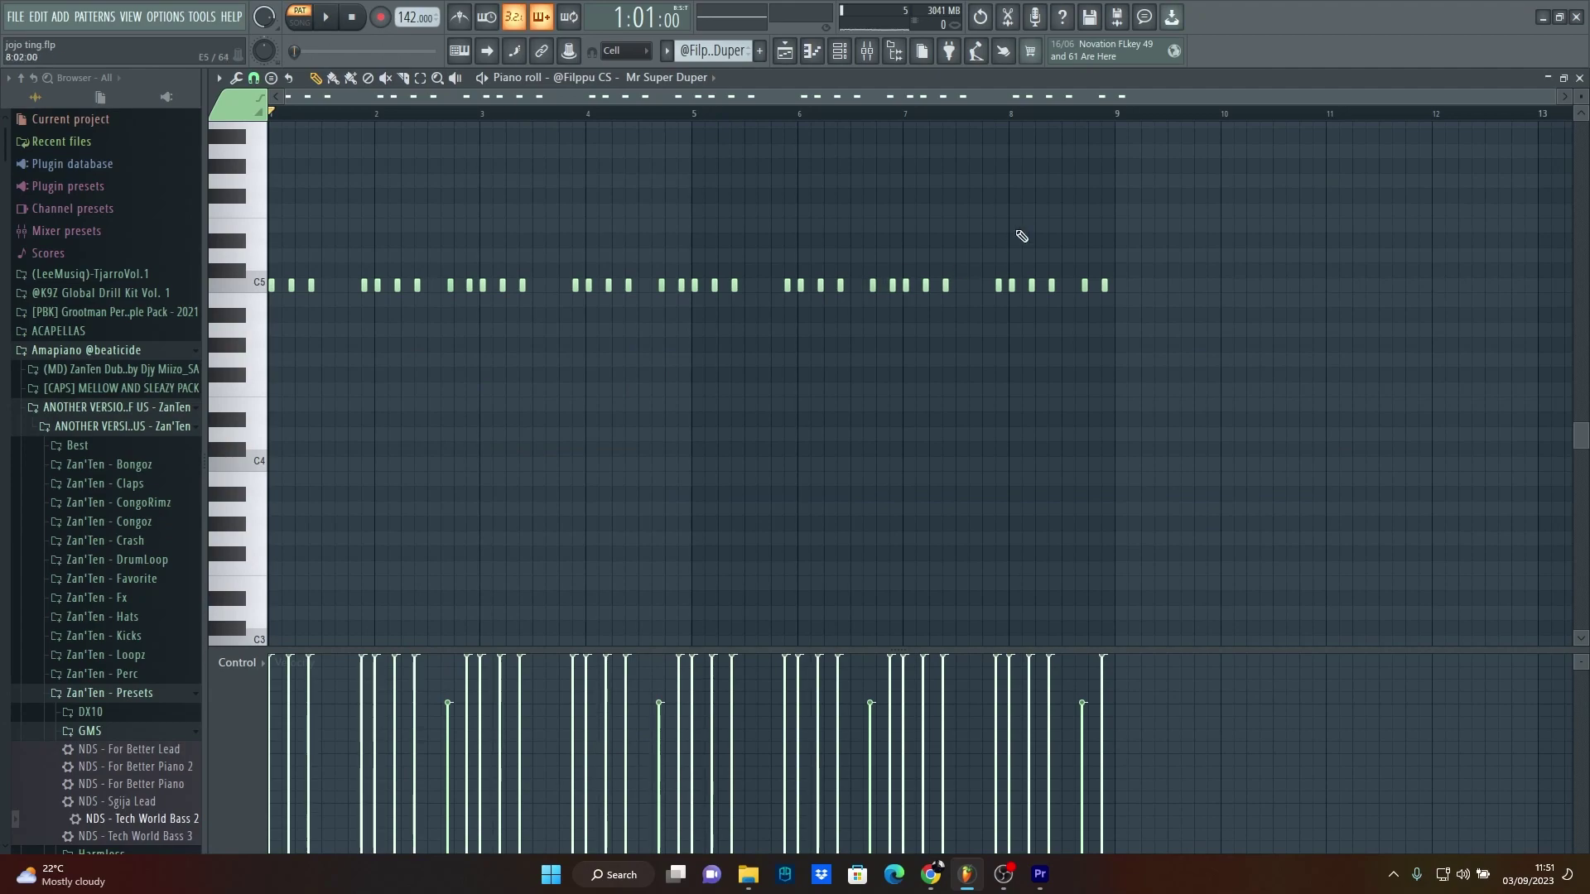
left_click_drag(1555, 98, 805, 184)
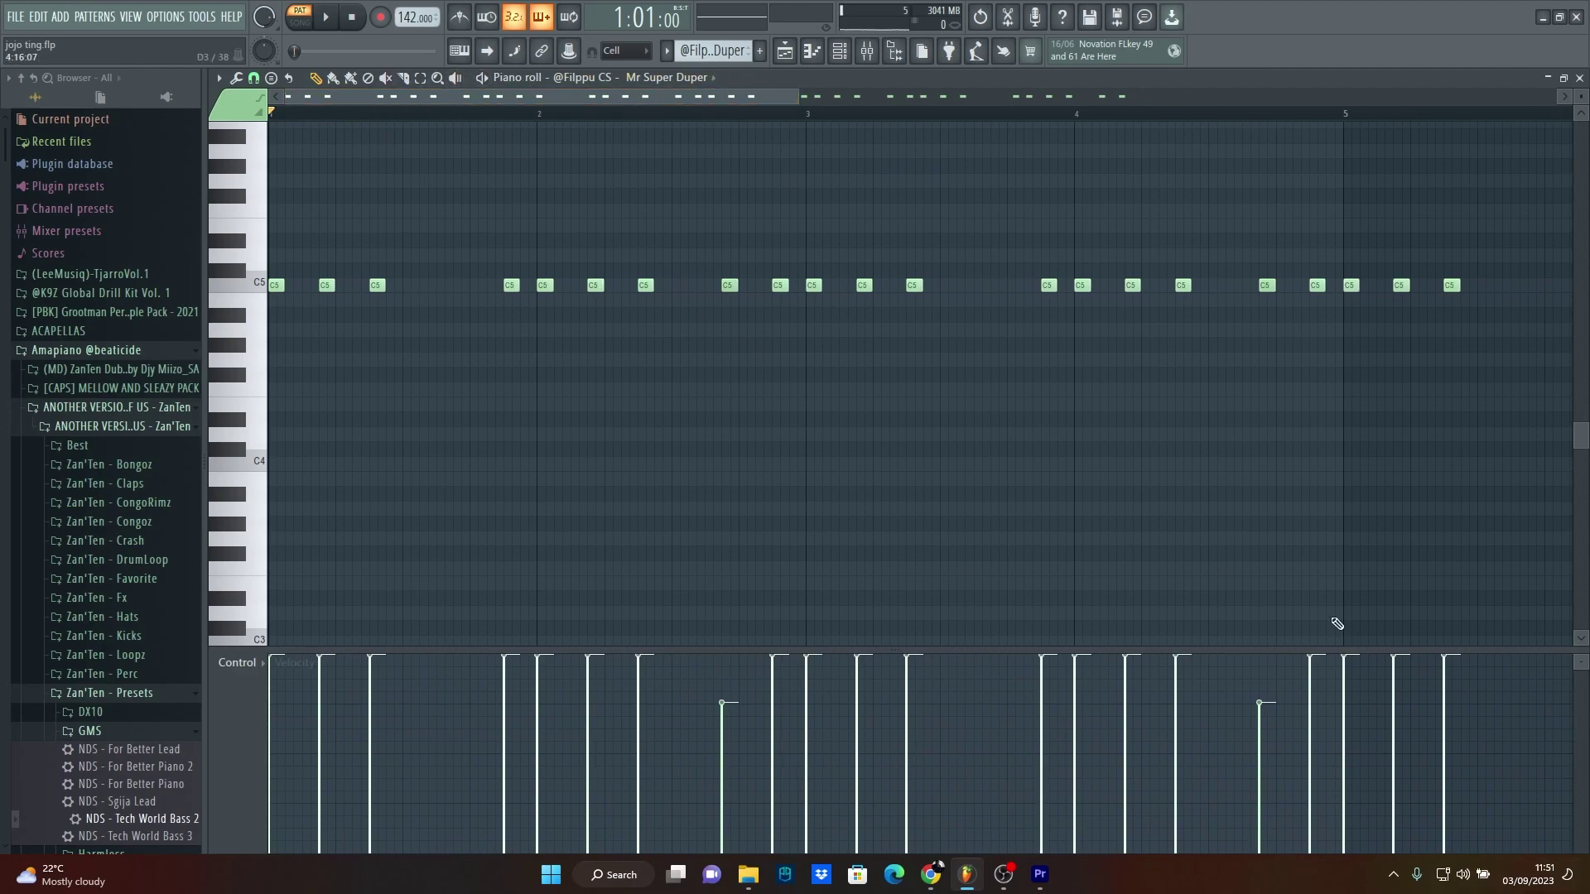
left_click(334, 19)
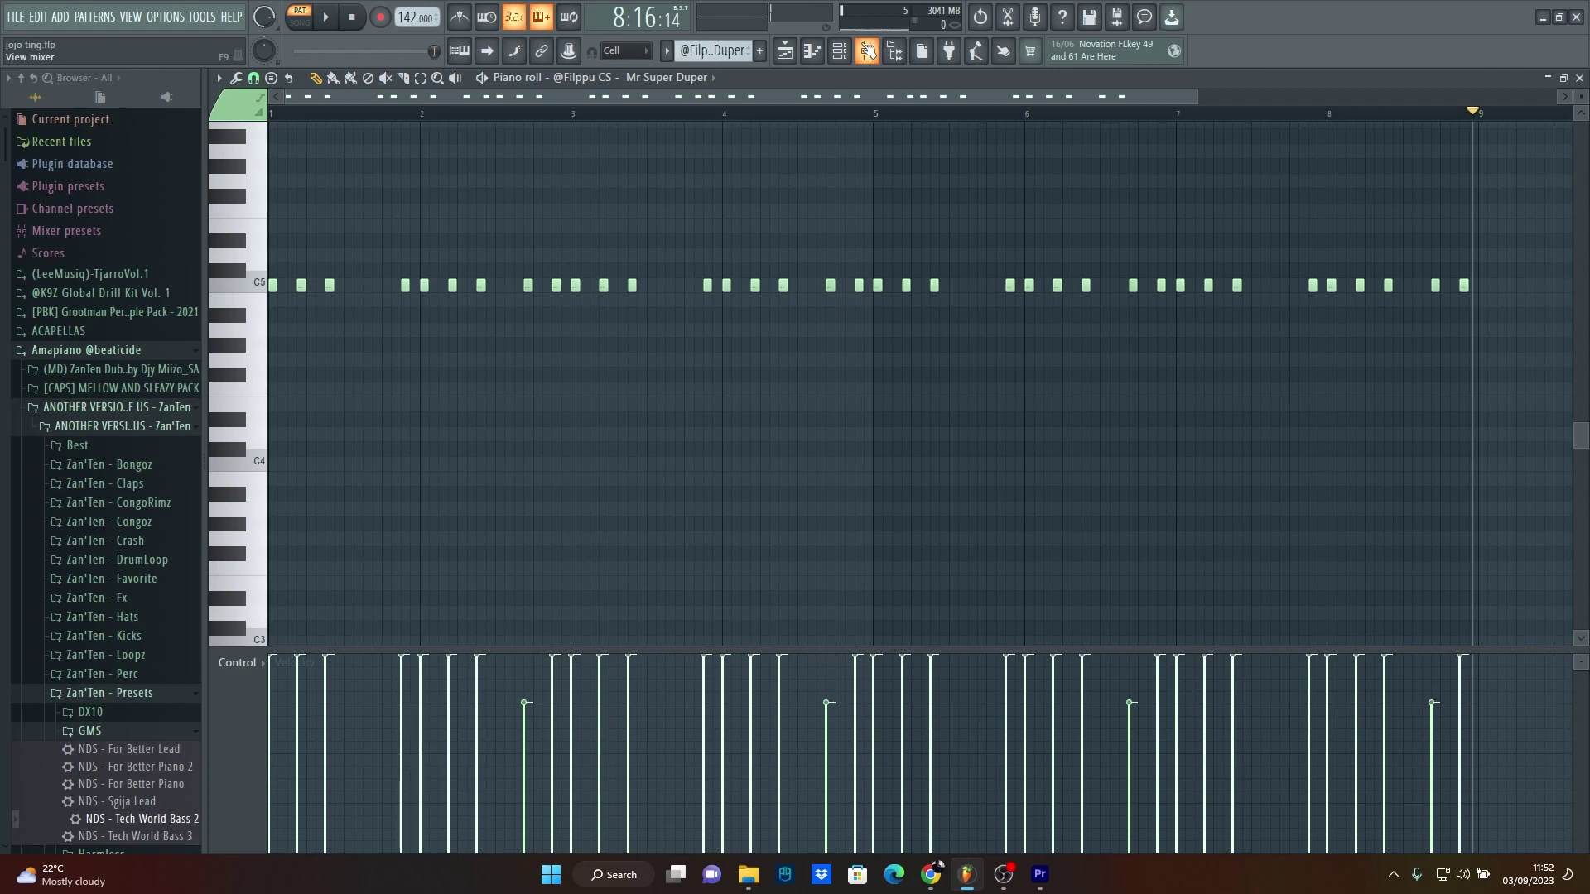
- Inspect the Fruity delay 2 settings on the Mr Super Duper mixer track, then return to the piano roll
left_click(867, 50)
left_click(961, 266)
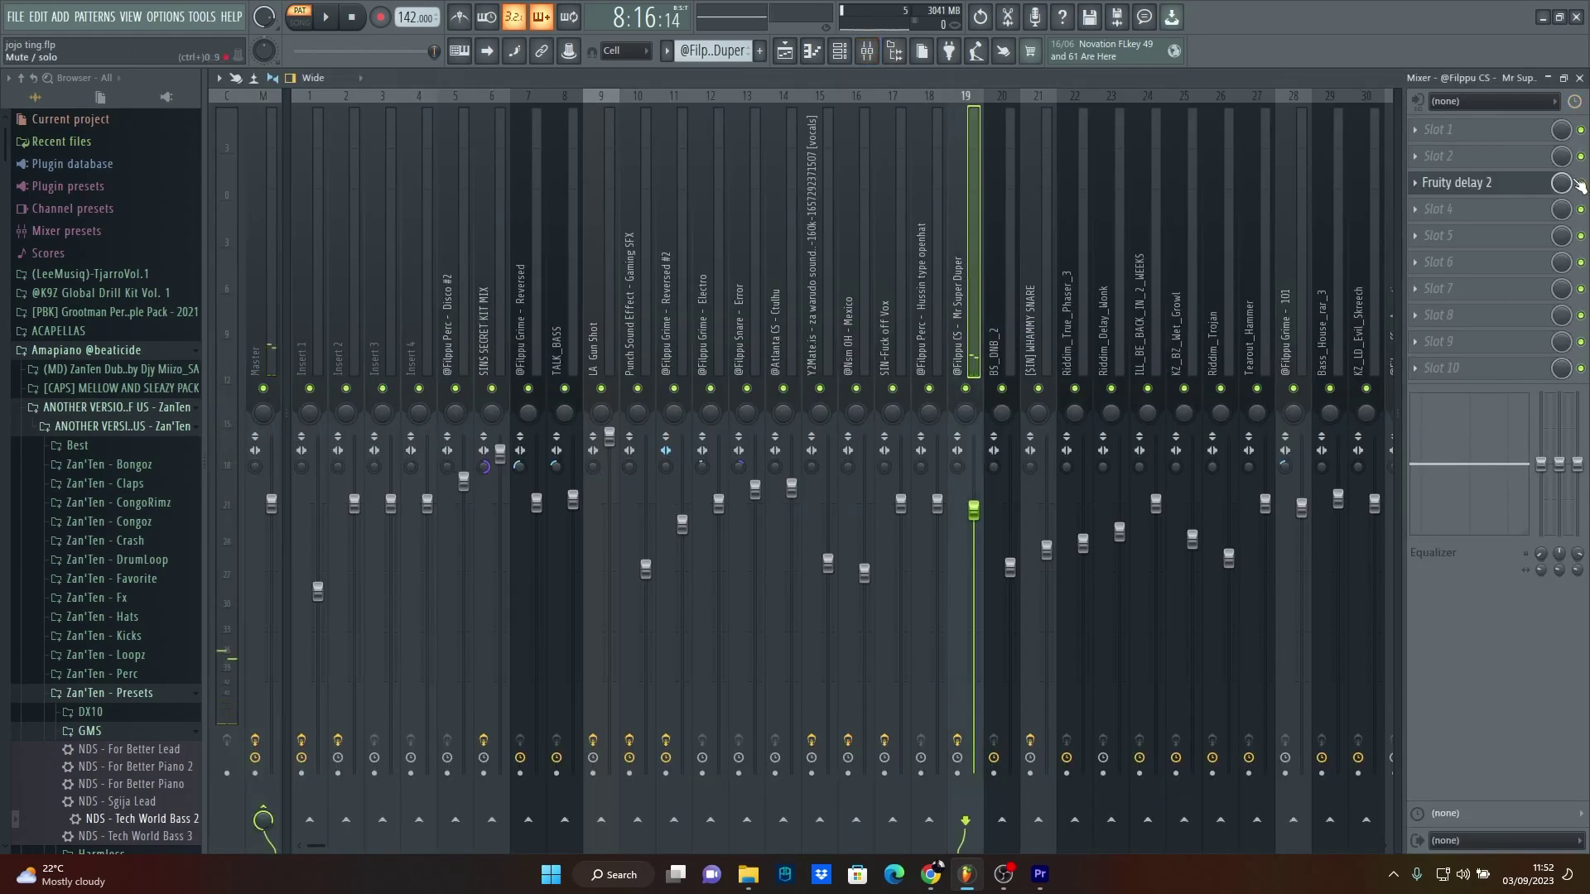
left_click(1521, 184)
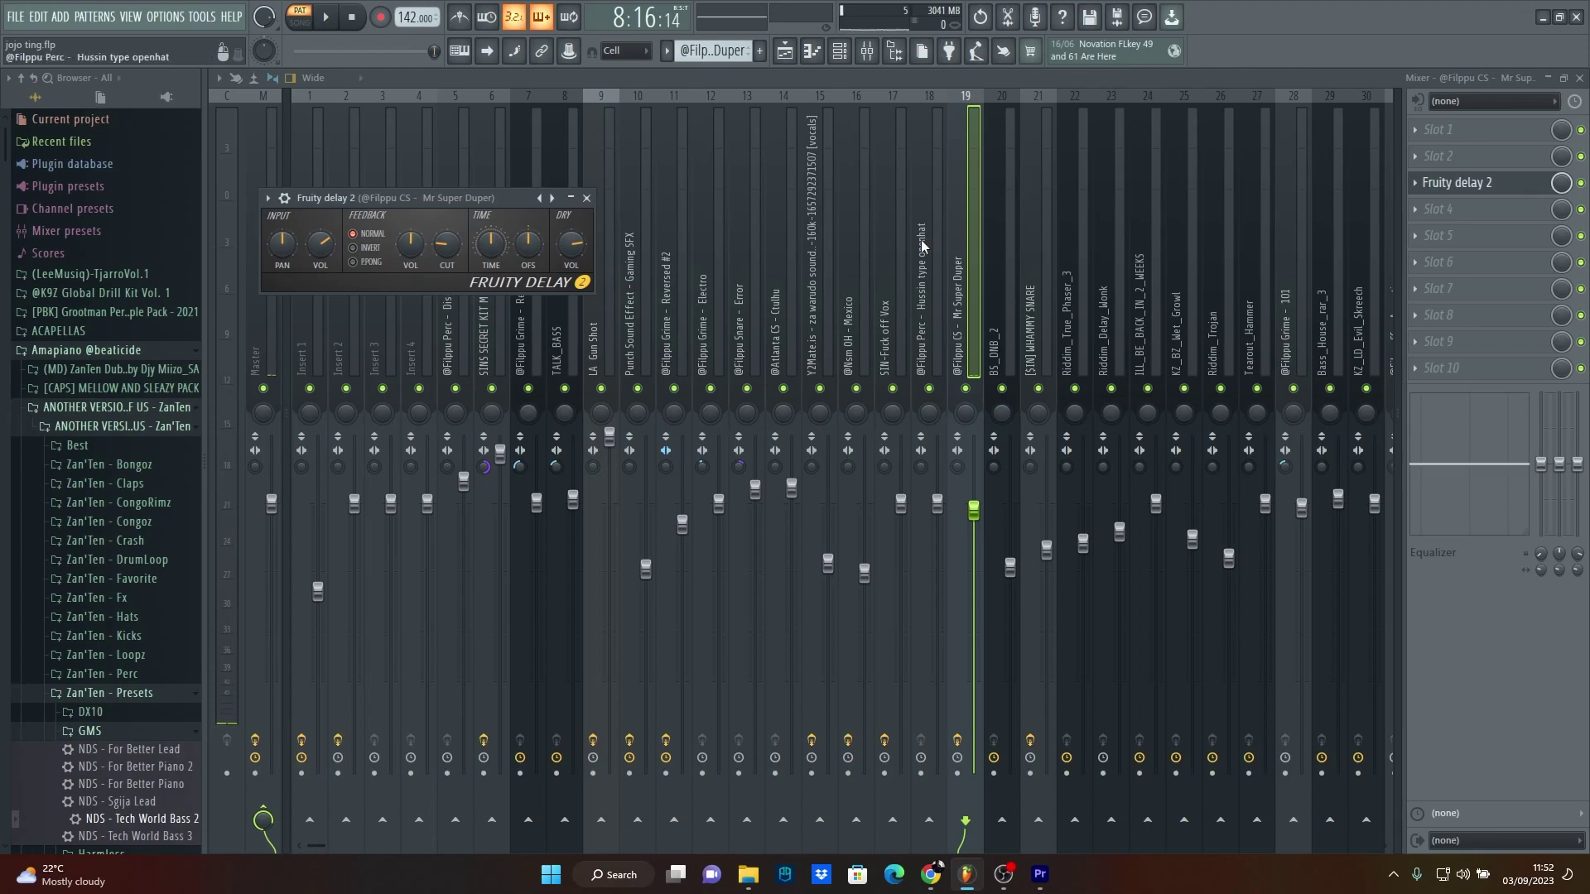
left_click(819, 48)
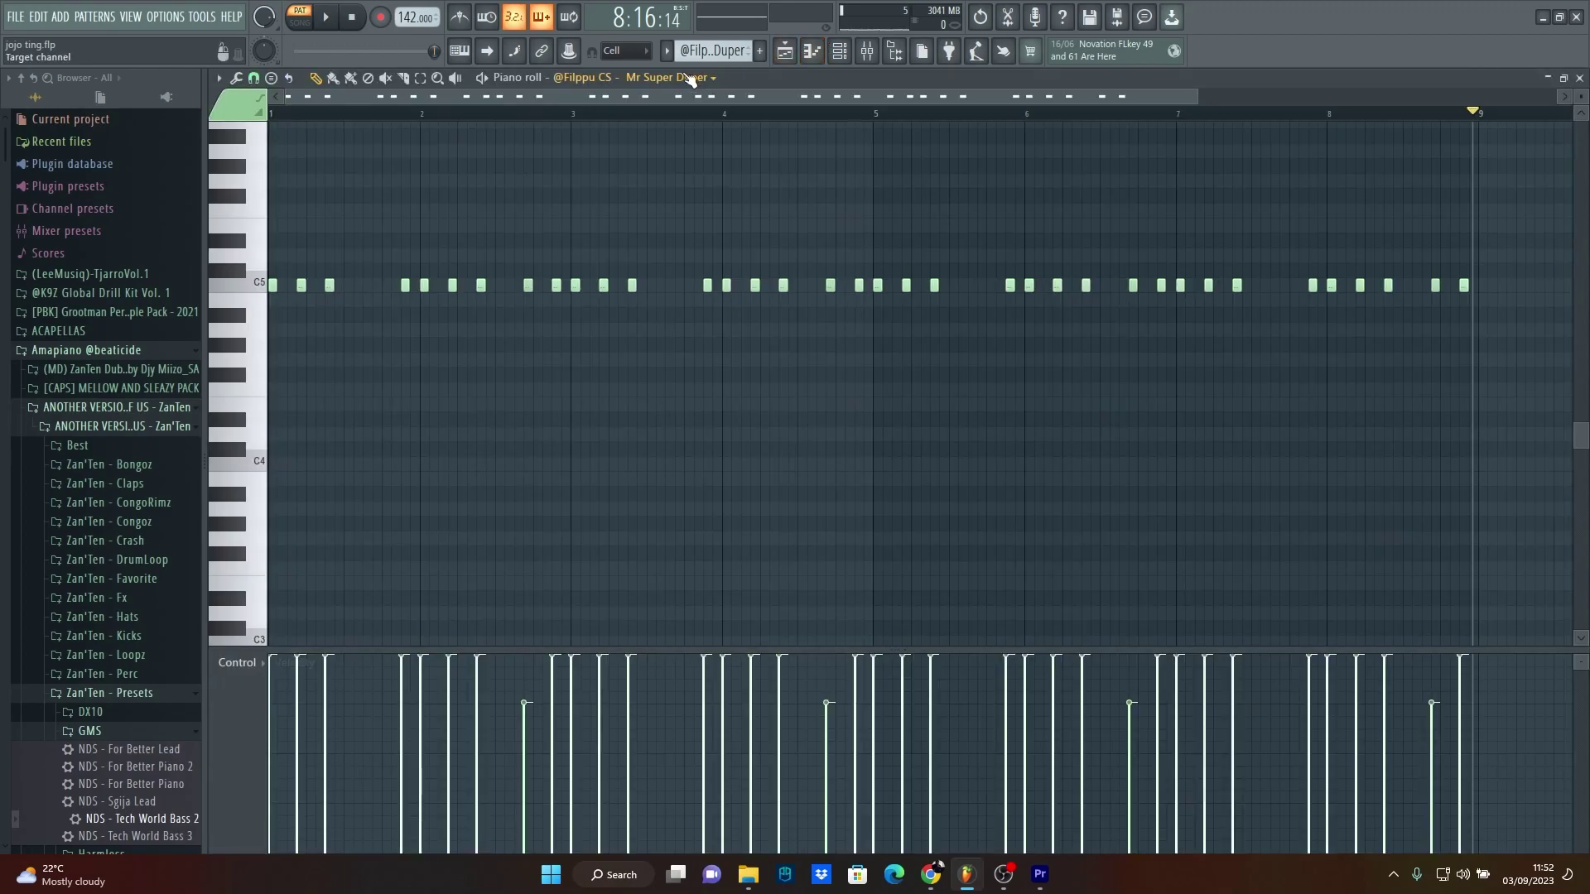
- Switch to the SNARE (11) pattern, show its channel in the piano roll and play it
left_click(666, 51)
left_click(755, 154)
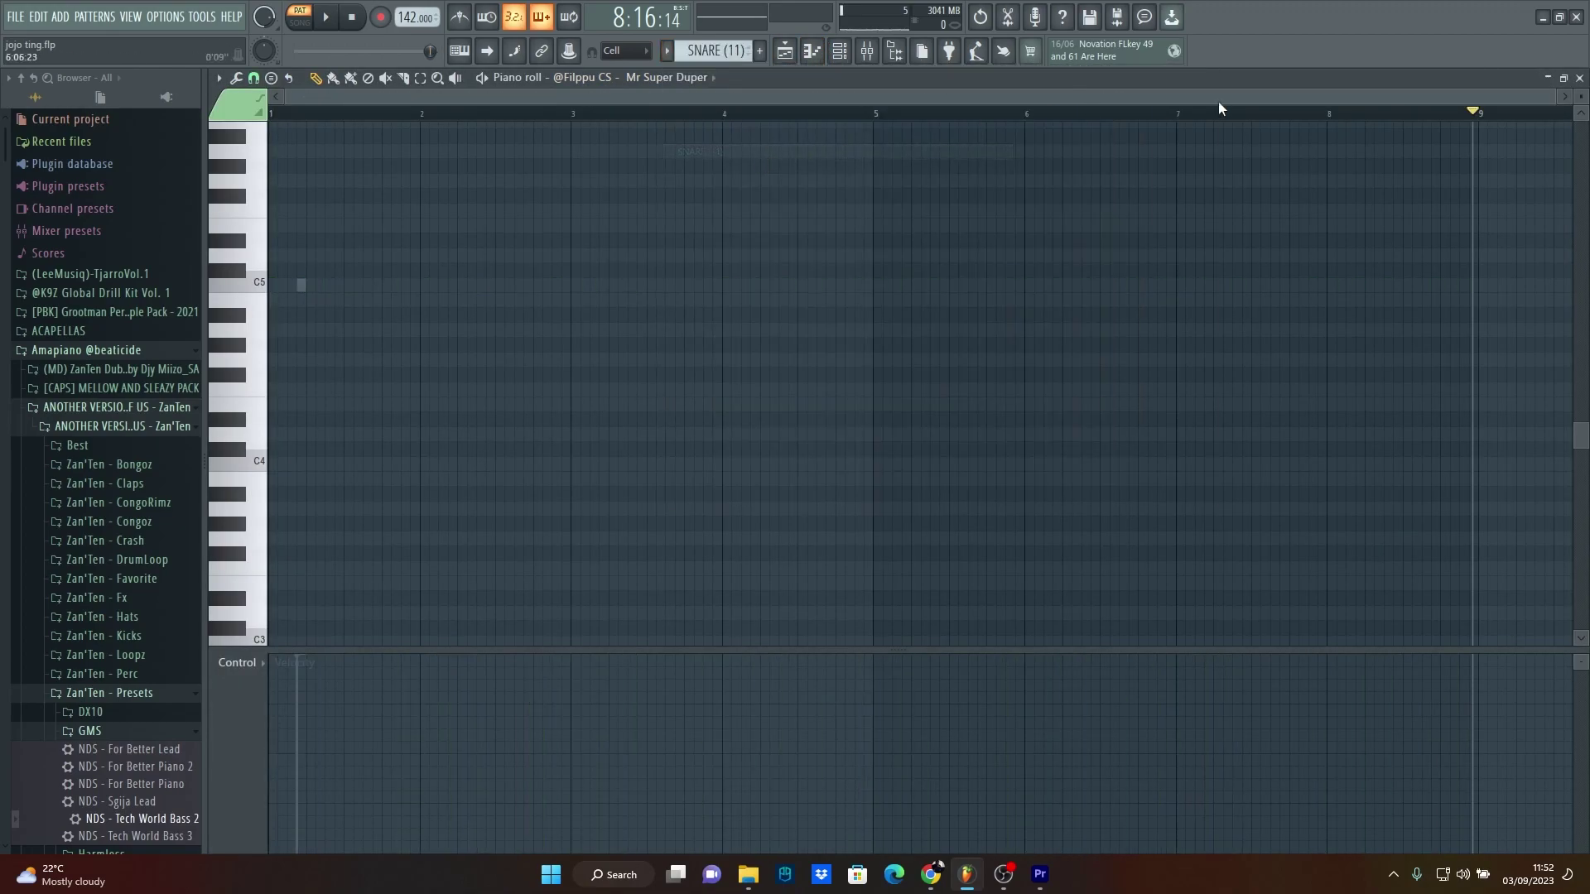
key("space")
left_click(661, 79)
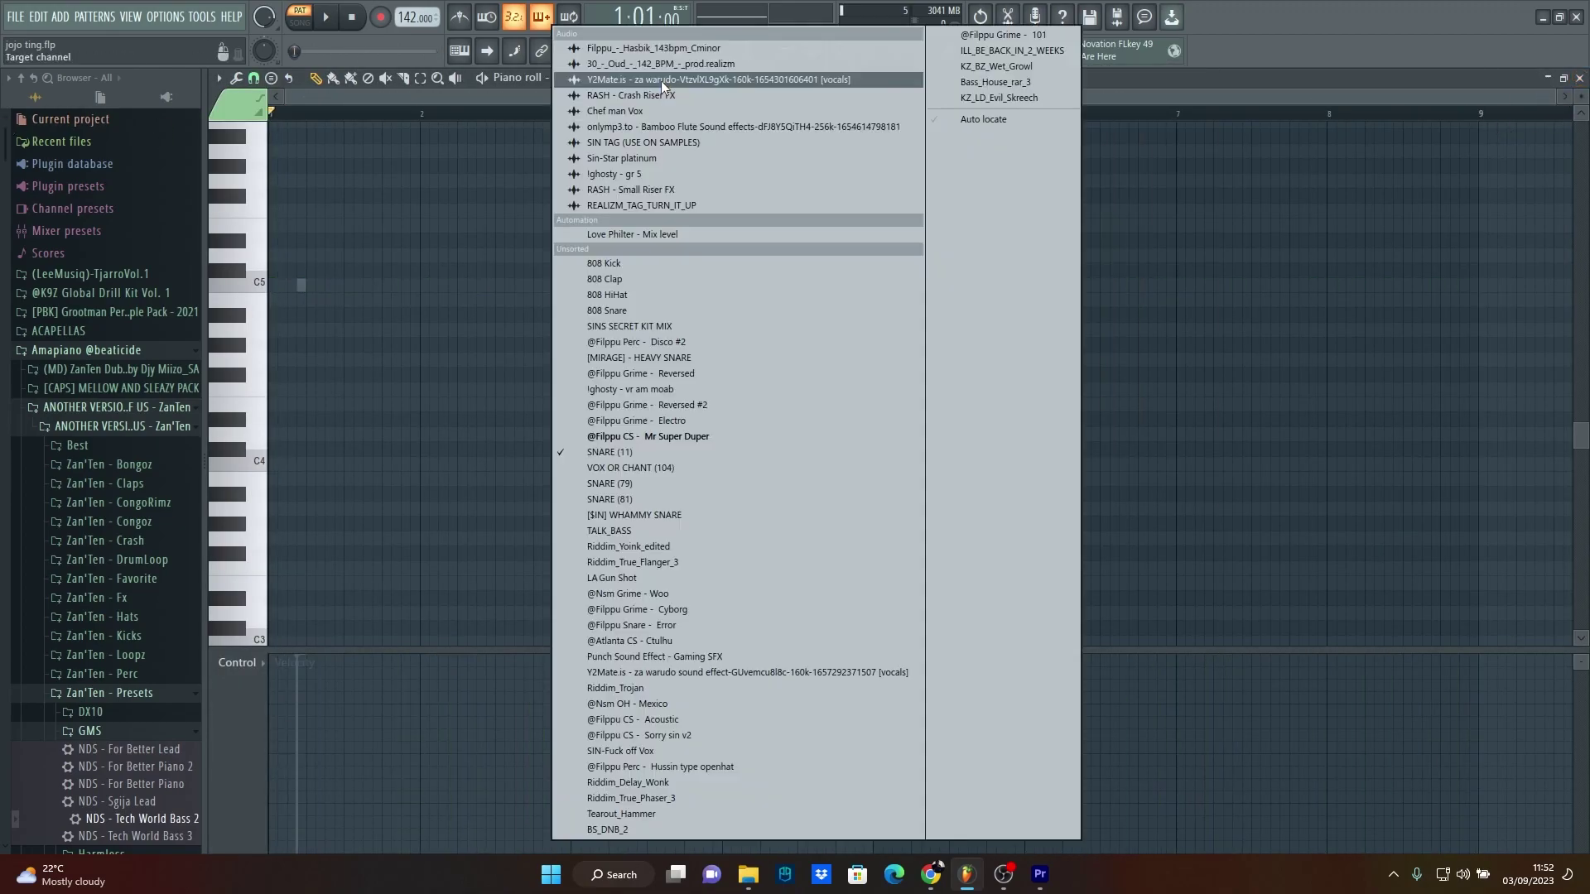
left_click(610, 452)
left_click(331, 21)
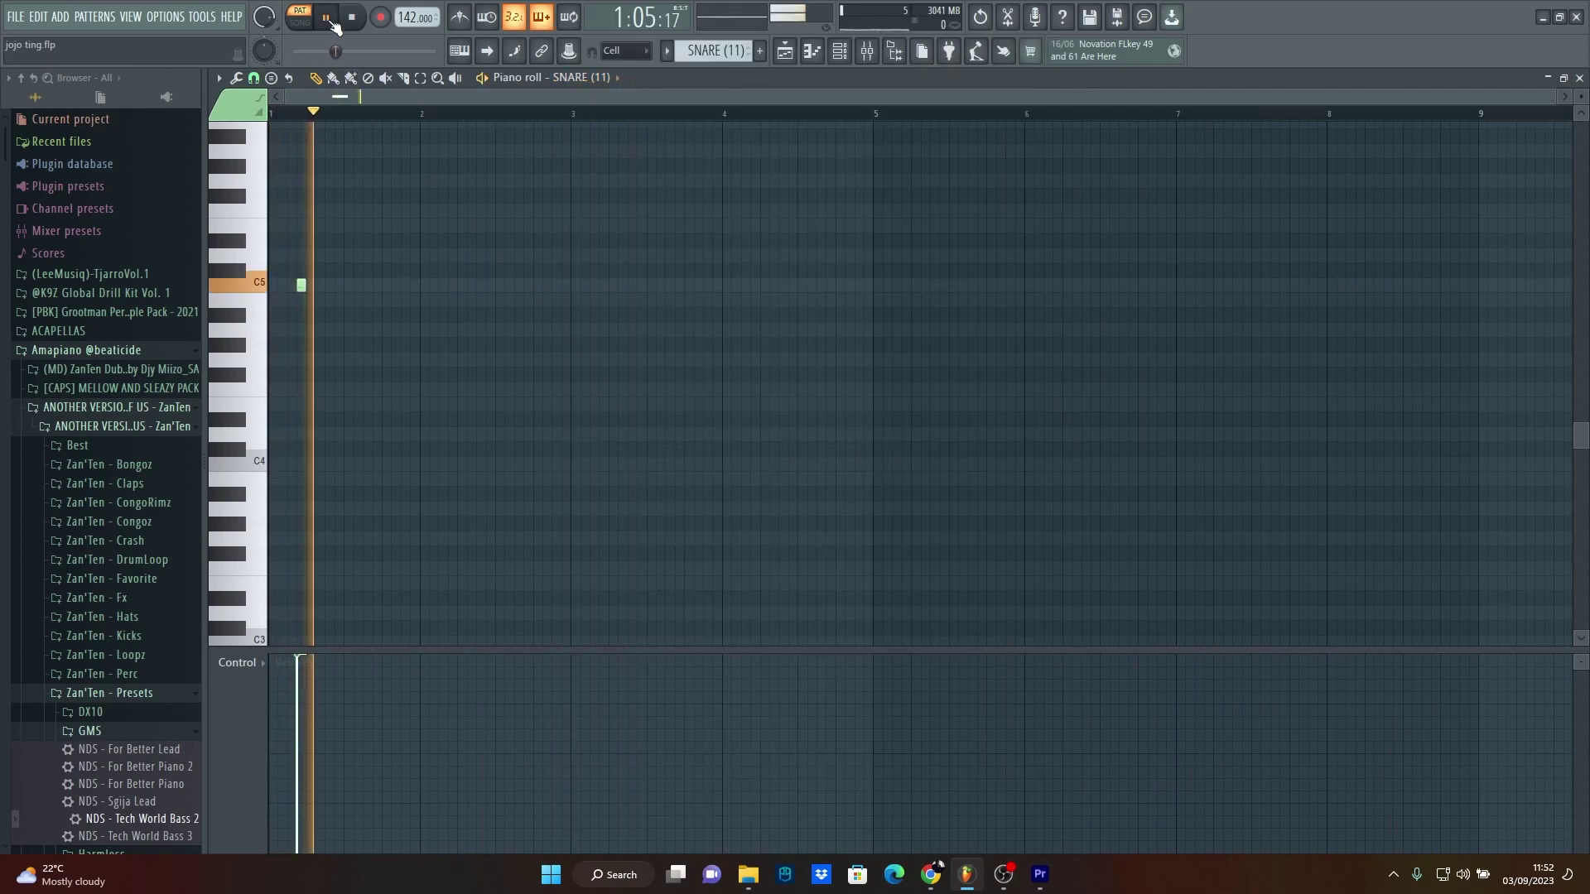
left_click(334, 25)
- Switch to the SNARE (79) pattern, show its channel in the piano roll and play it
left_click(667, 51)
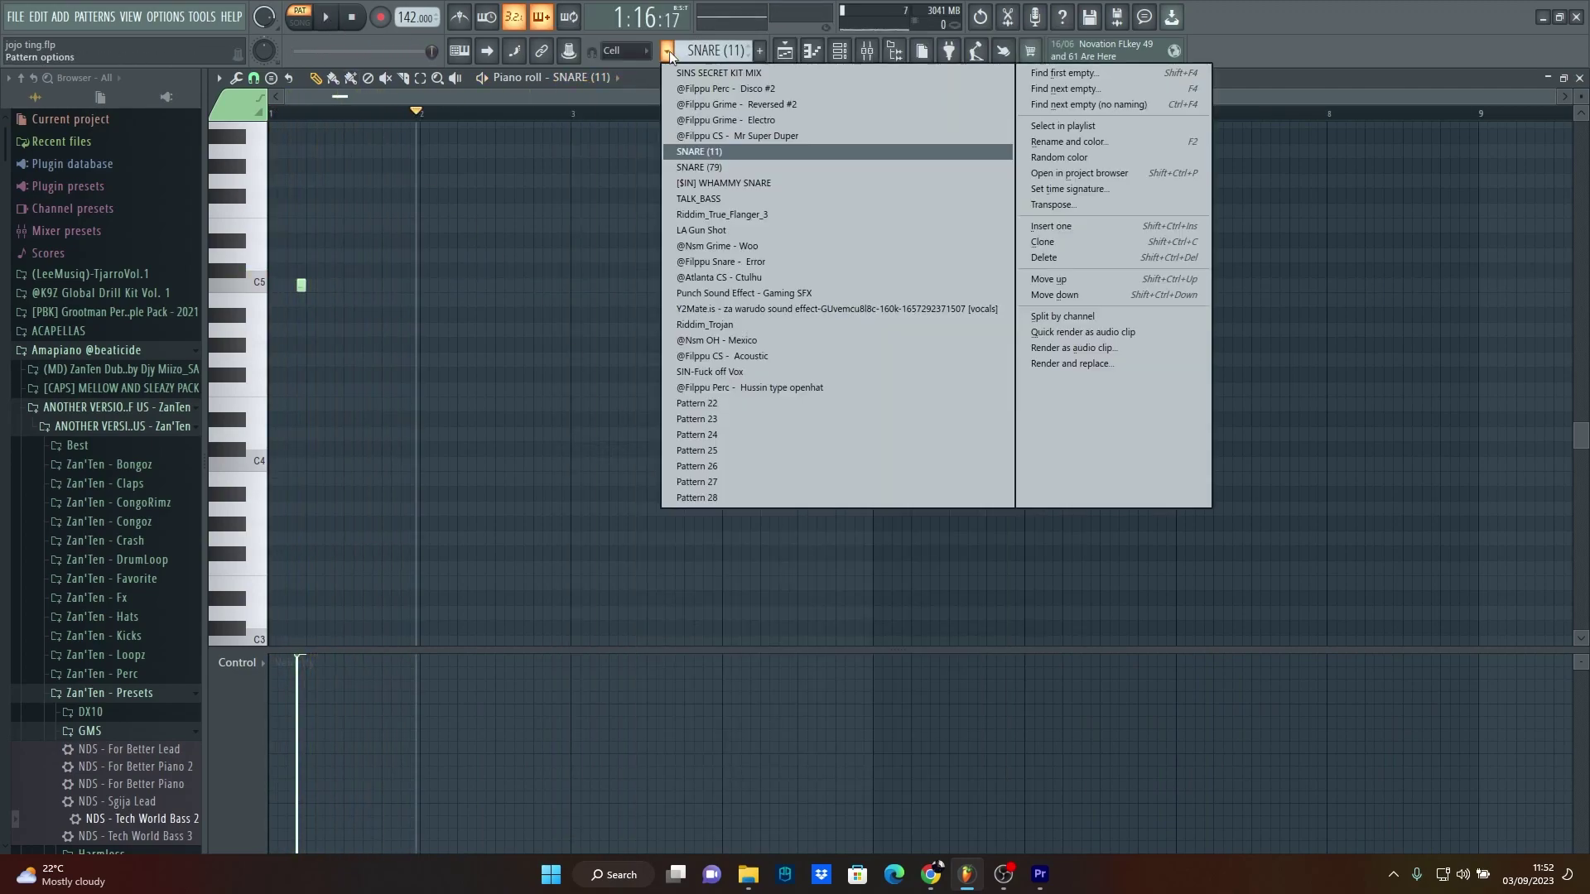
left_click(732, 166)
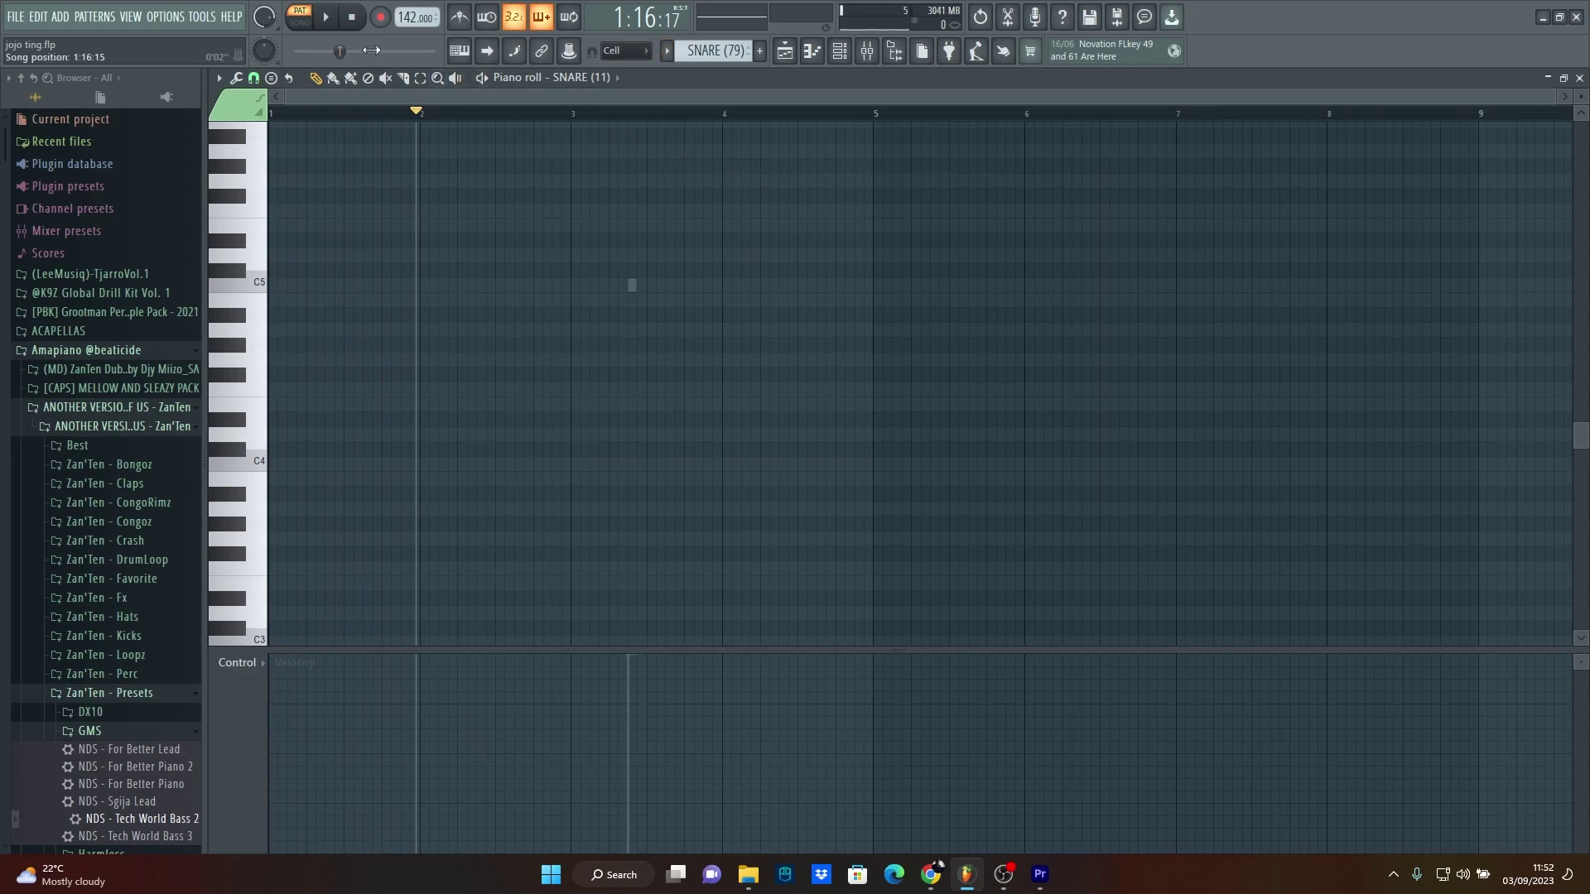
left_click(351, 17)
left_click(617, 77)
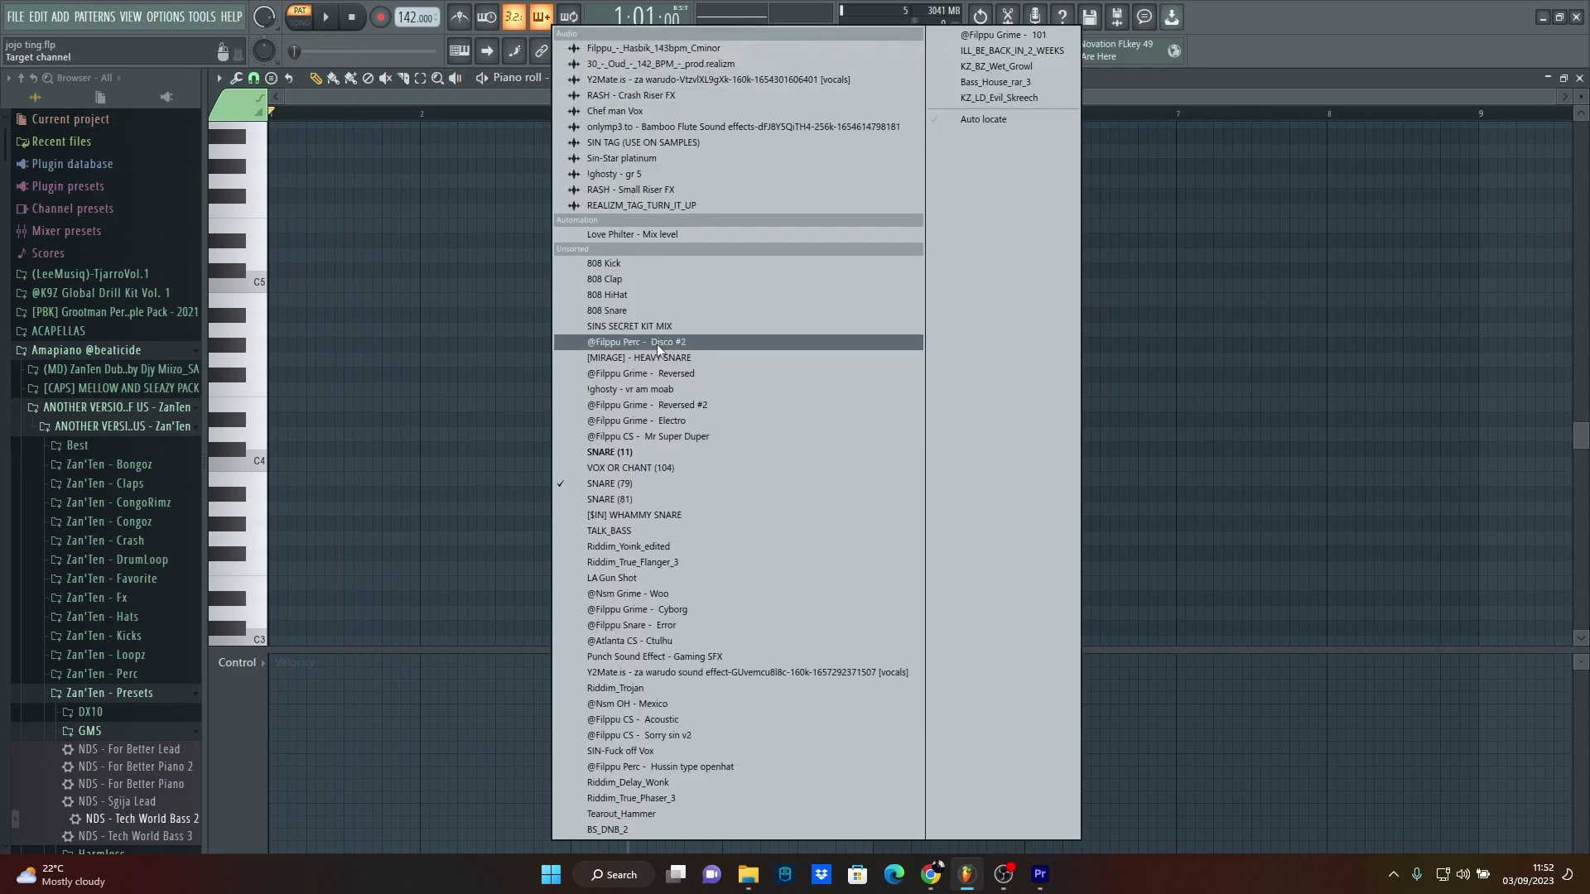
left_click(659, 483)
key("space")
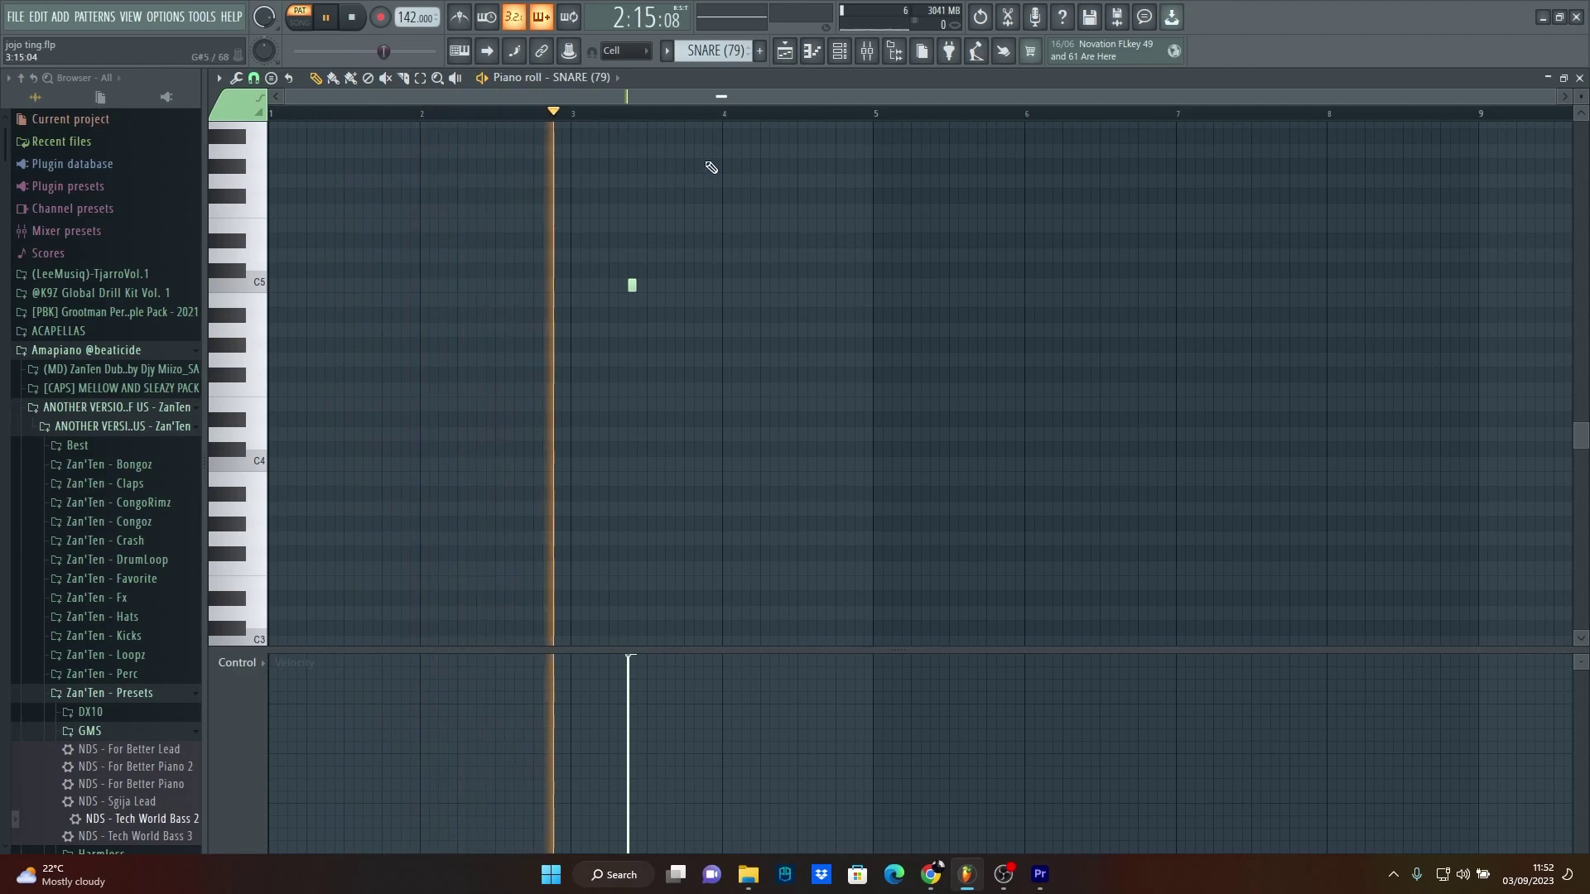
key("space")
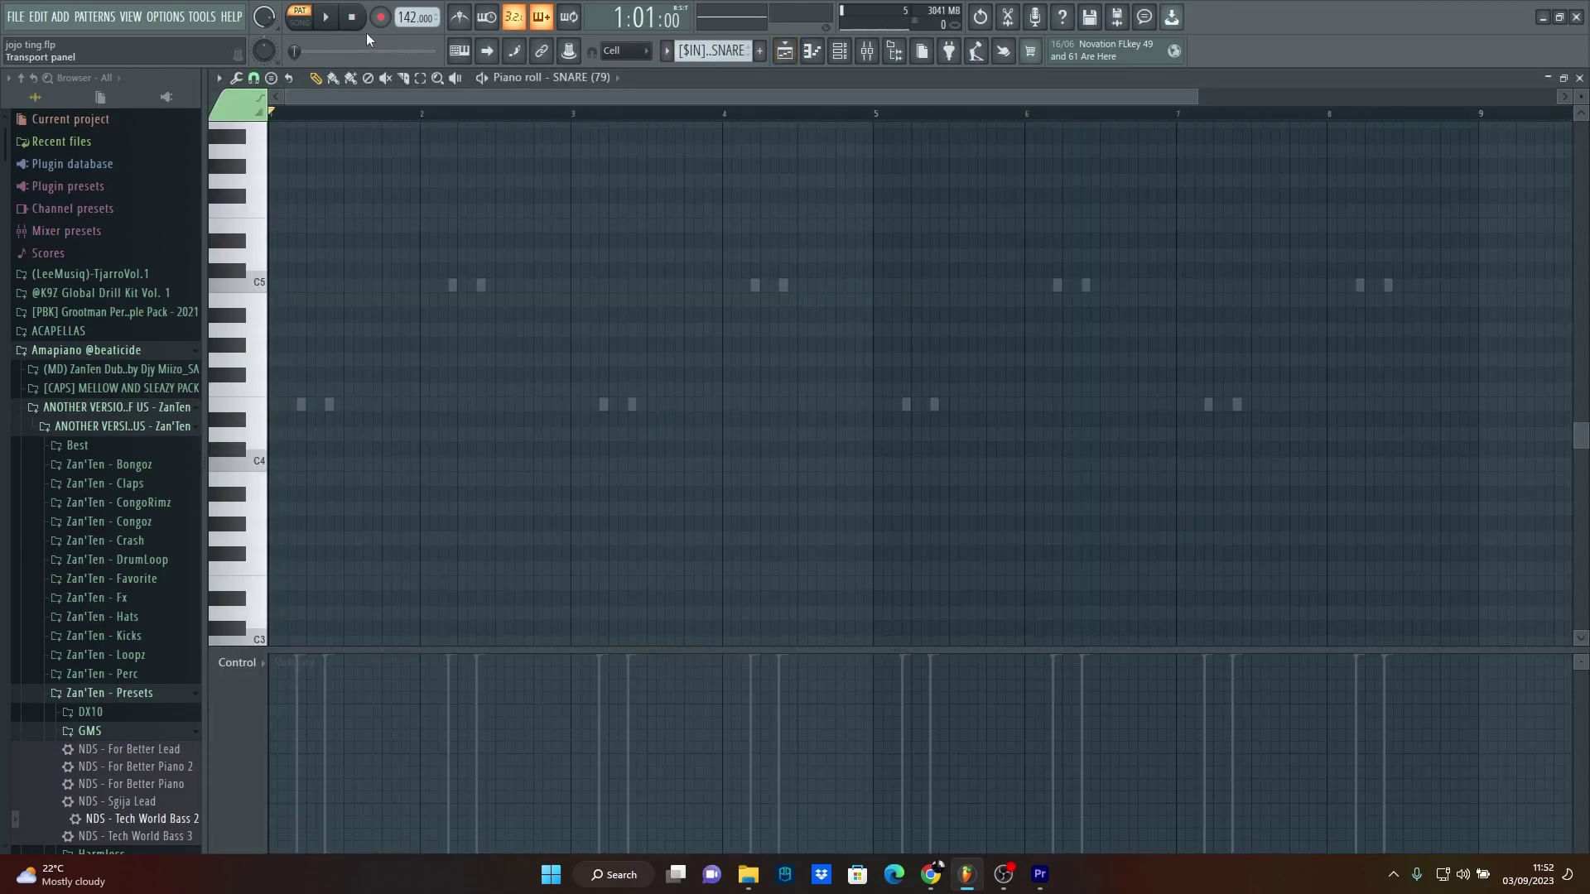
- Show the [SIN] WHAMMY SNARE channel's notes in the piano roll and play the pattern
left_click(599, 80)
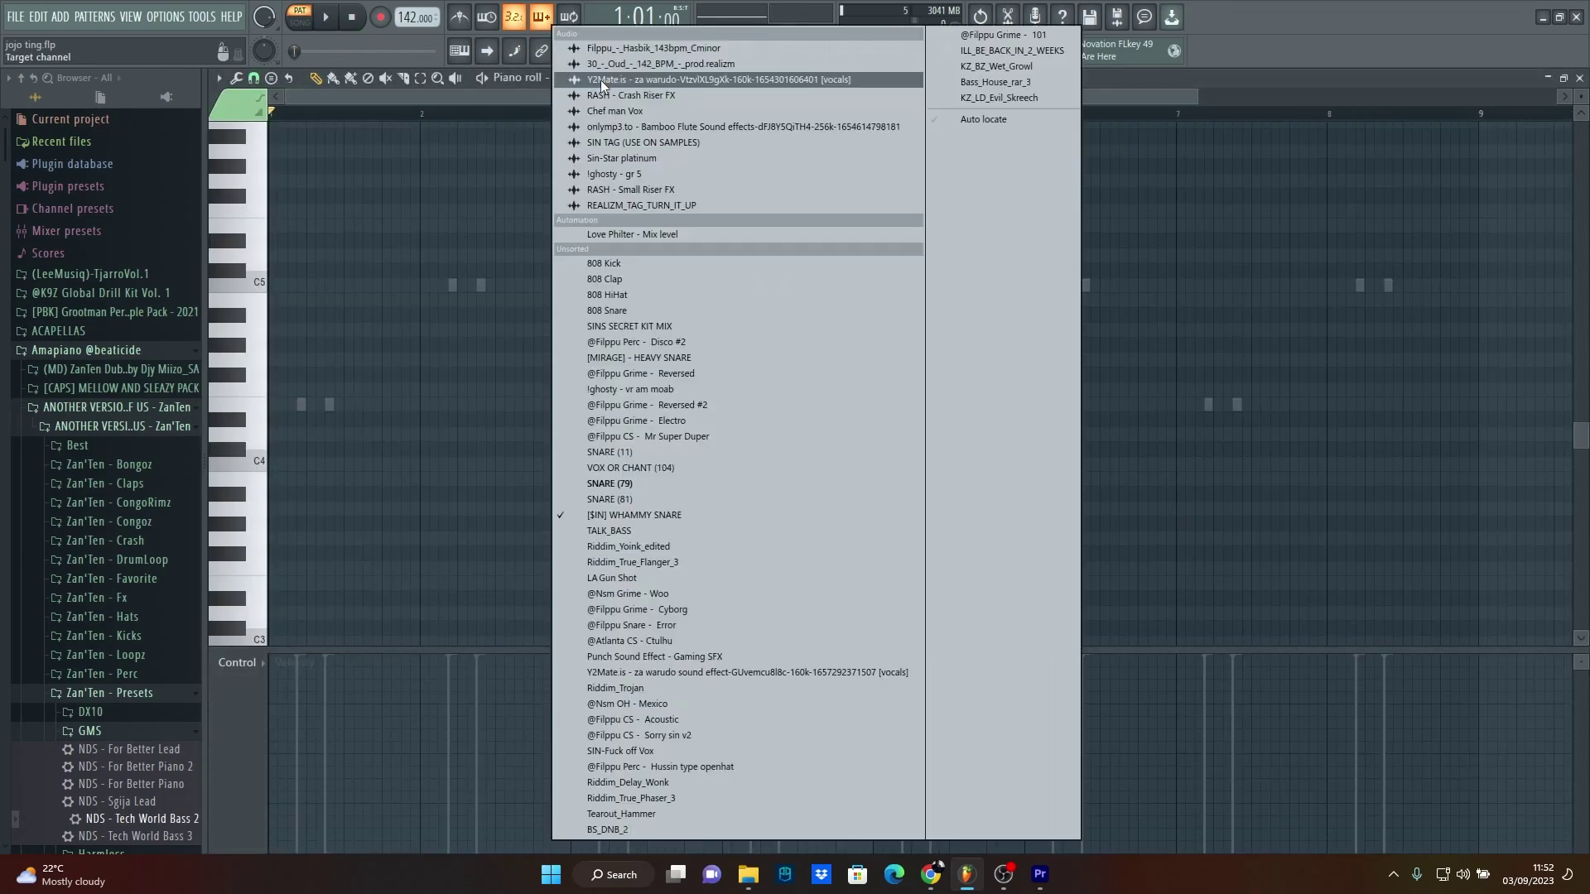
left_click(642, 517)
key("space")
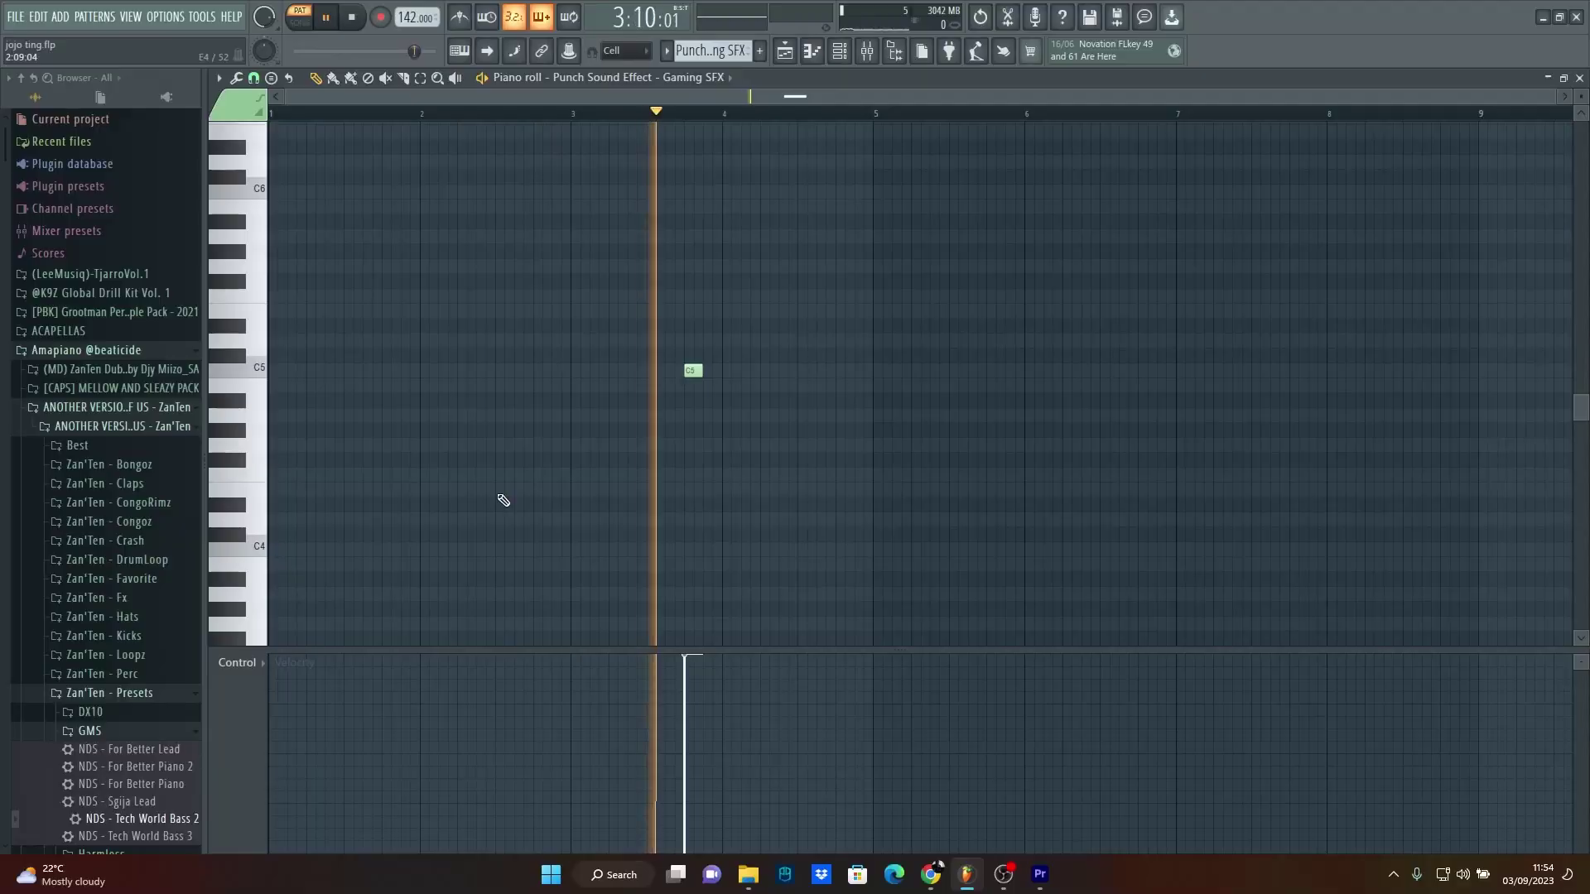
- Stop the punch sound, switch to the Y2Mate.is - za warudo vocals pattern with its channel in the piano roll, and play it
left_click(326, 17)
left_click(669, 53)
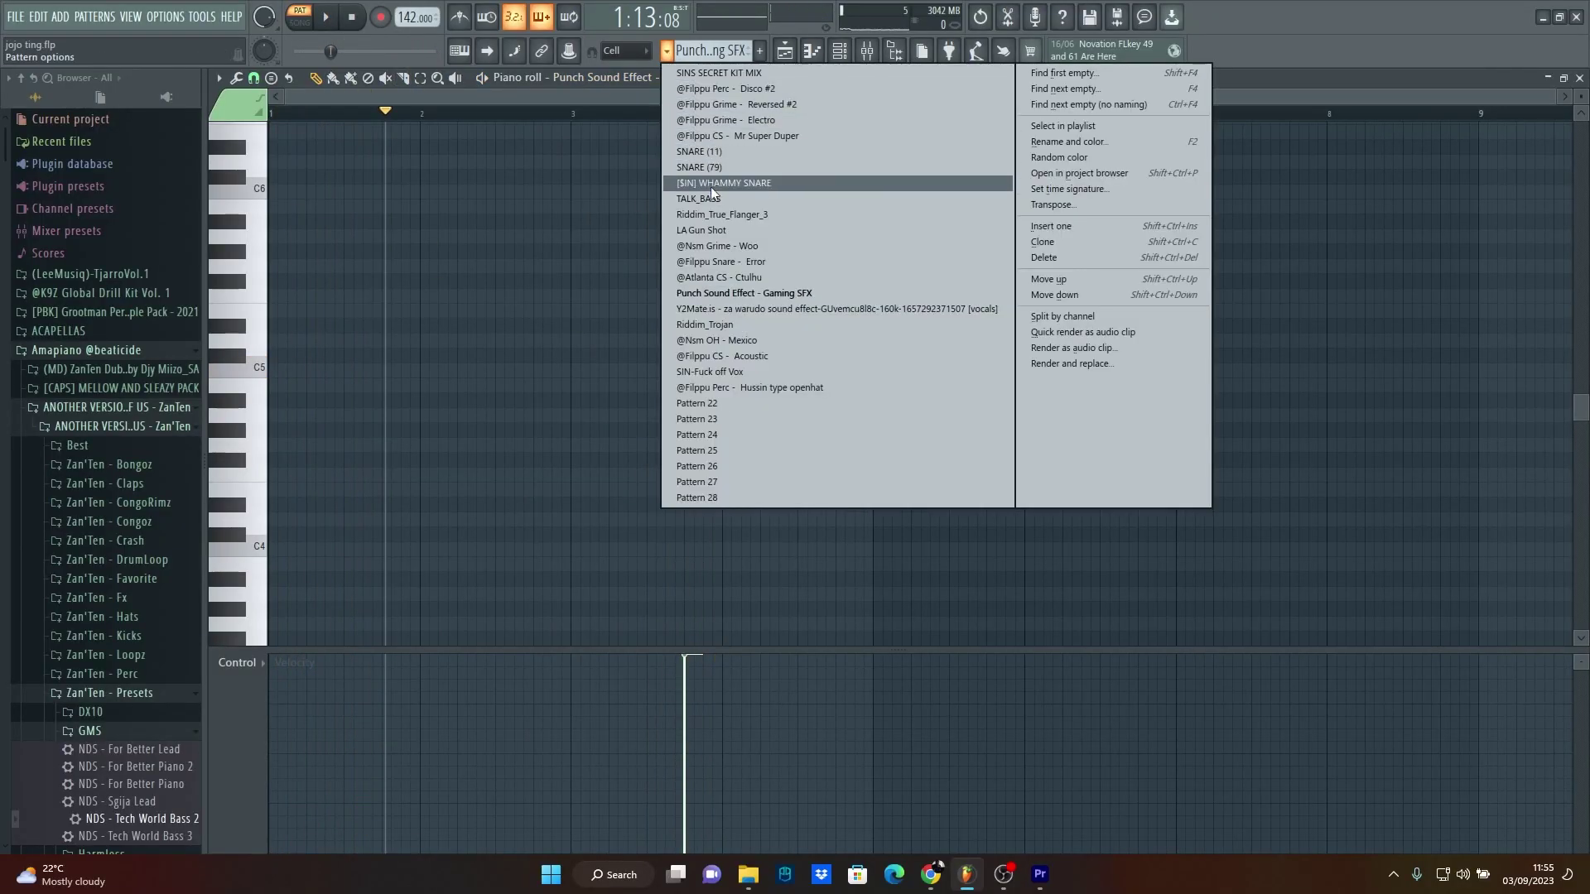
left_click(744, 310)
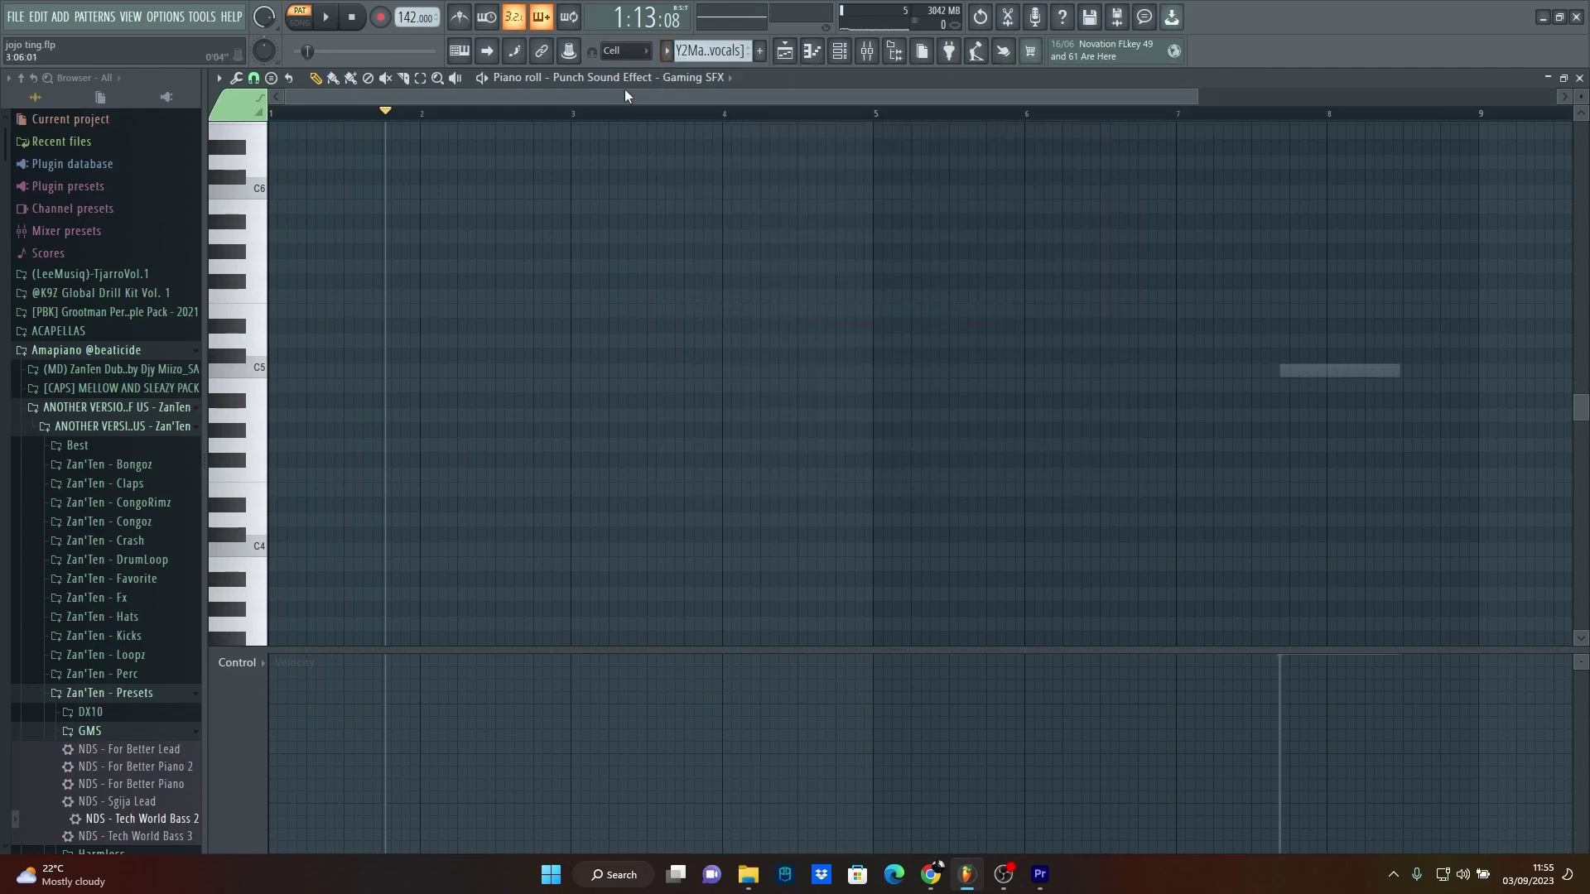
left_click(669, 52)
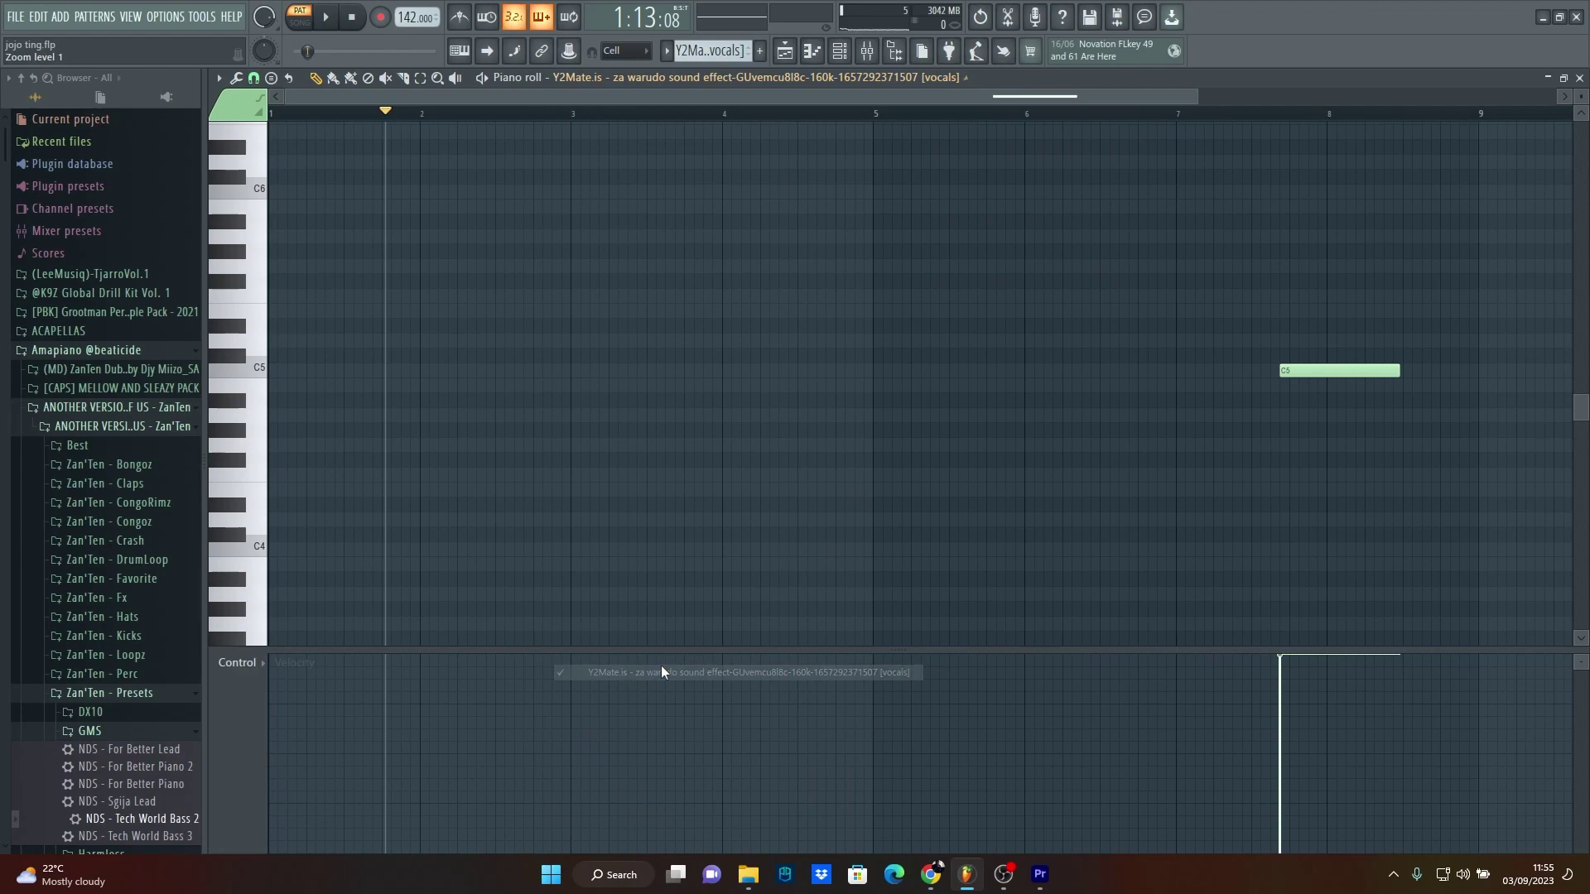
left_click(614, 678)
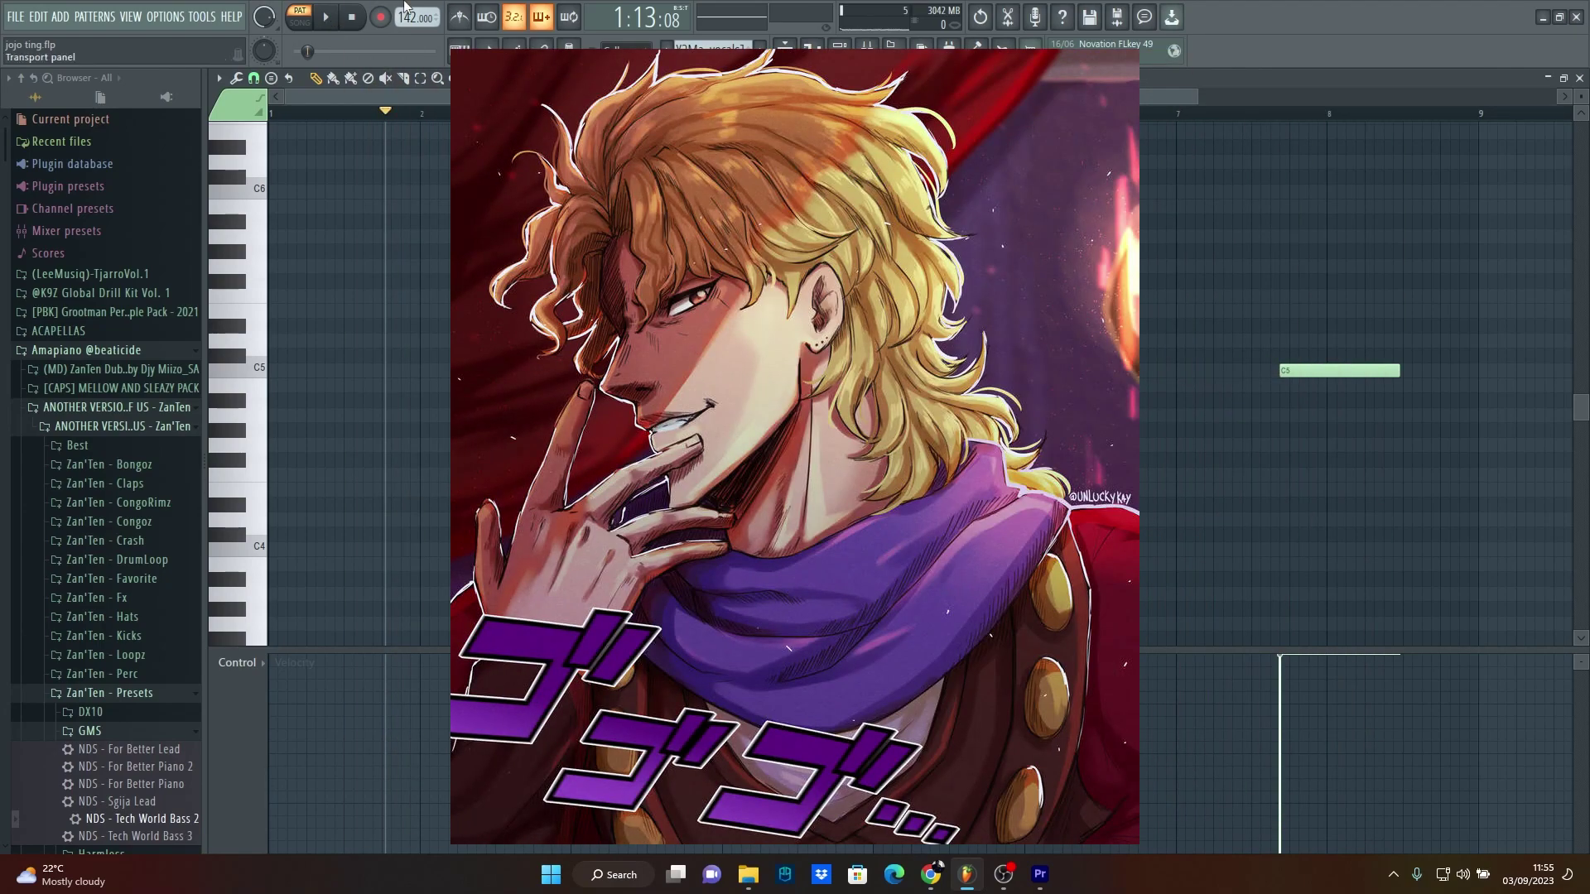
key("space")
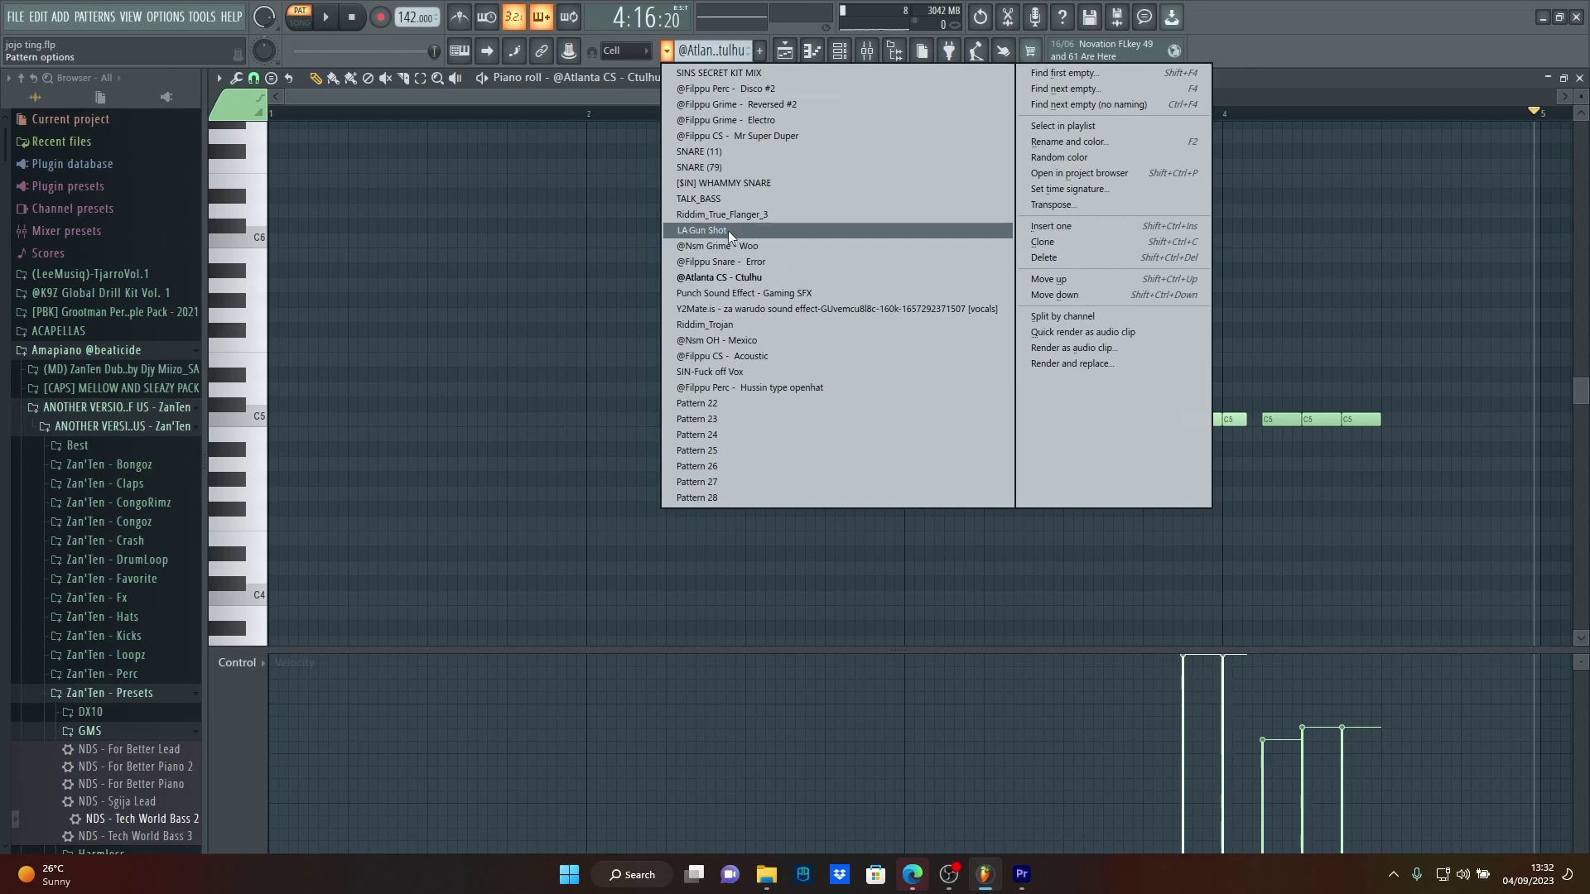
- Switch to the LA Gun Shot pattern and play its gunshot note
left_click(727, 230)
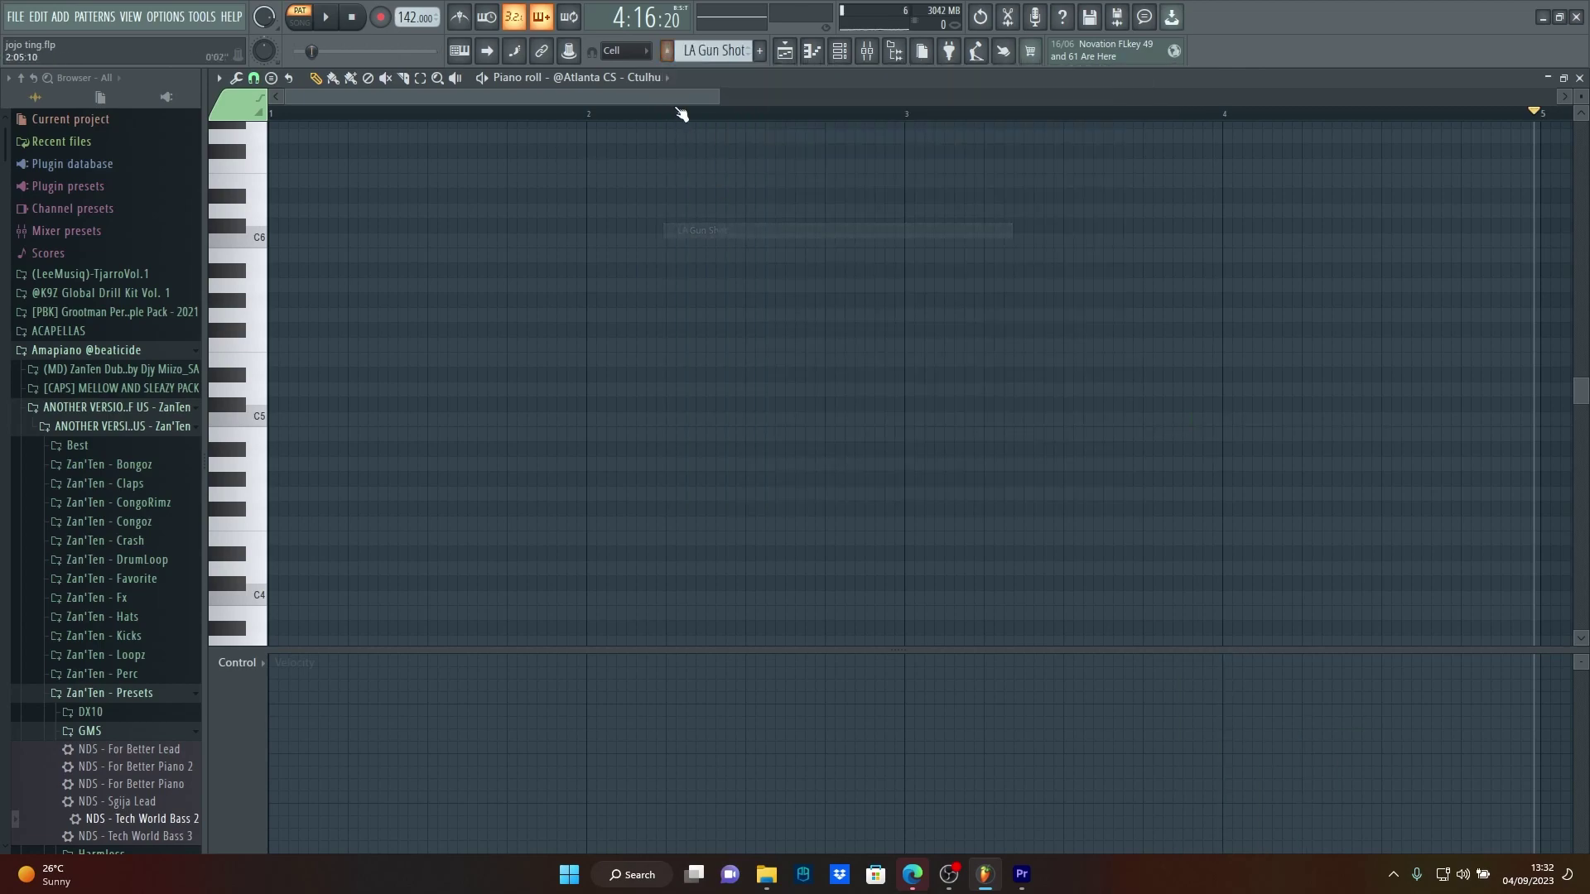
left_click(339, 28)
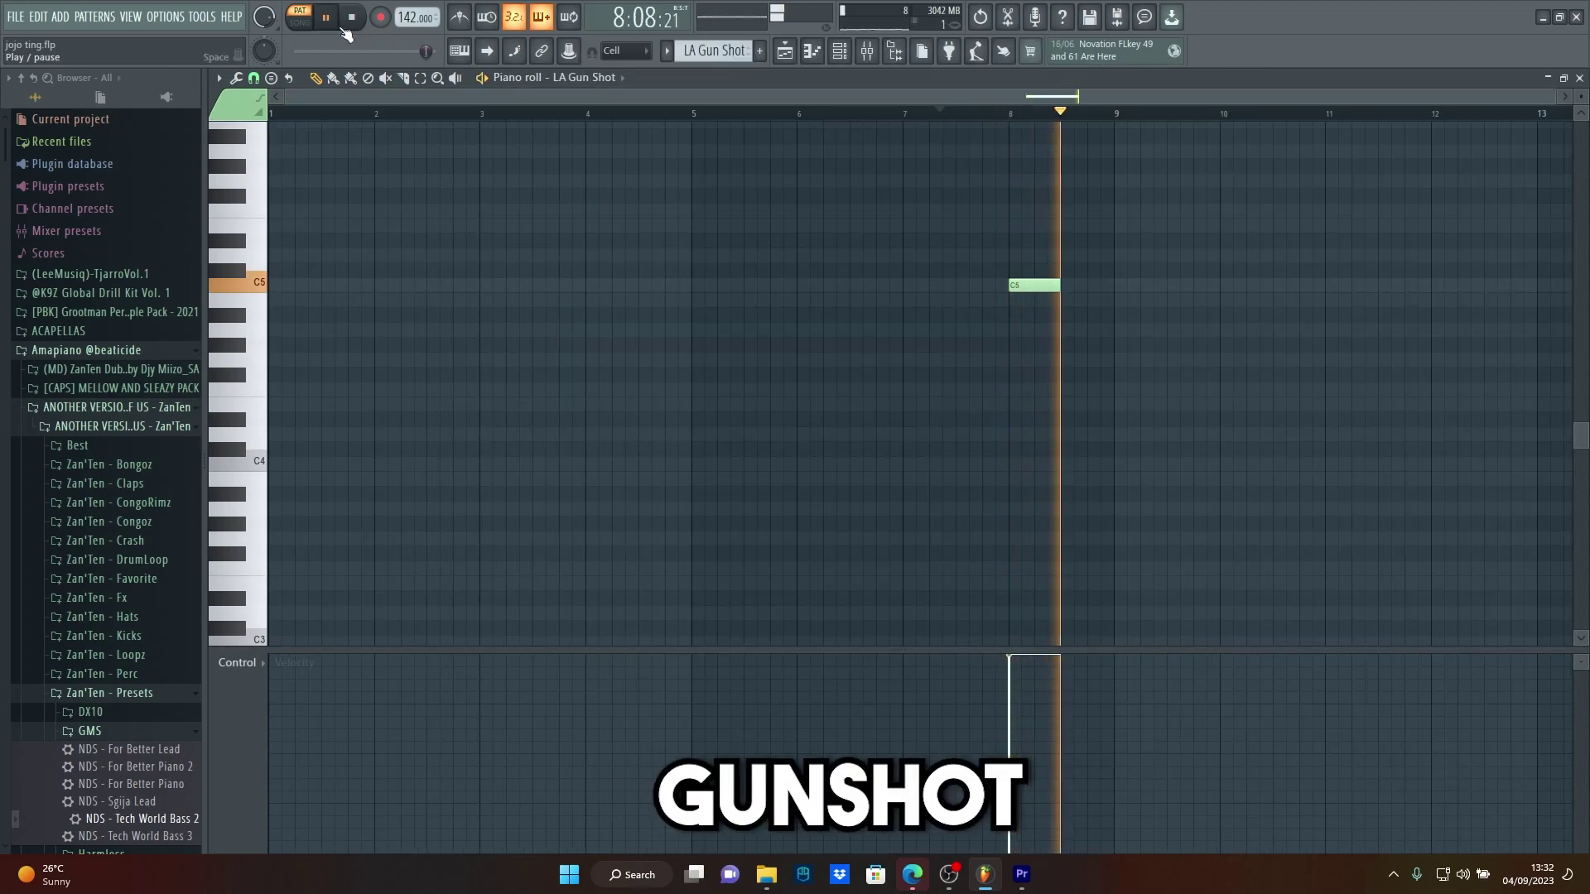
left_click(341, 28)
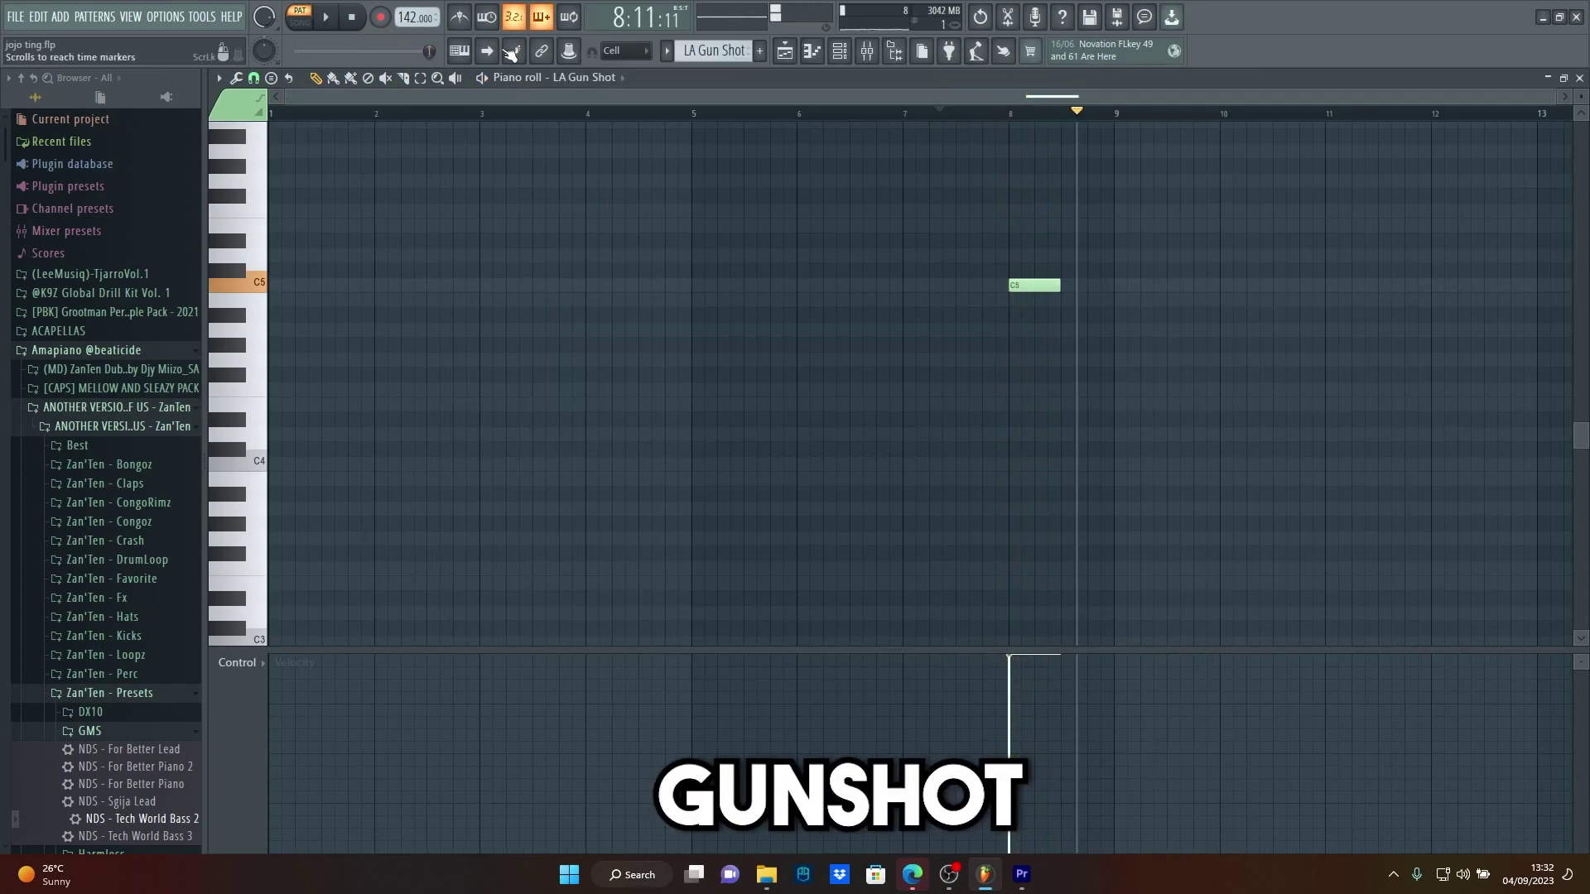
left_click(667, 52)
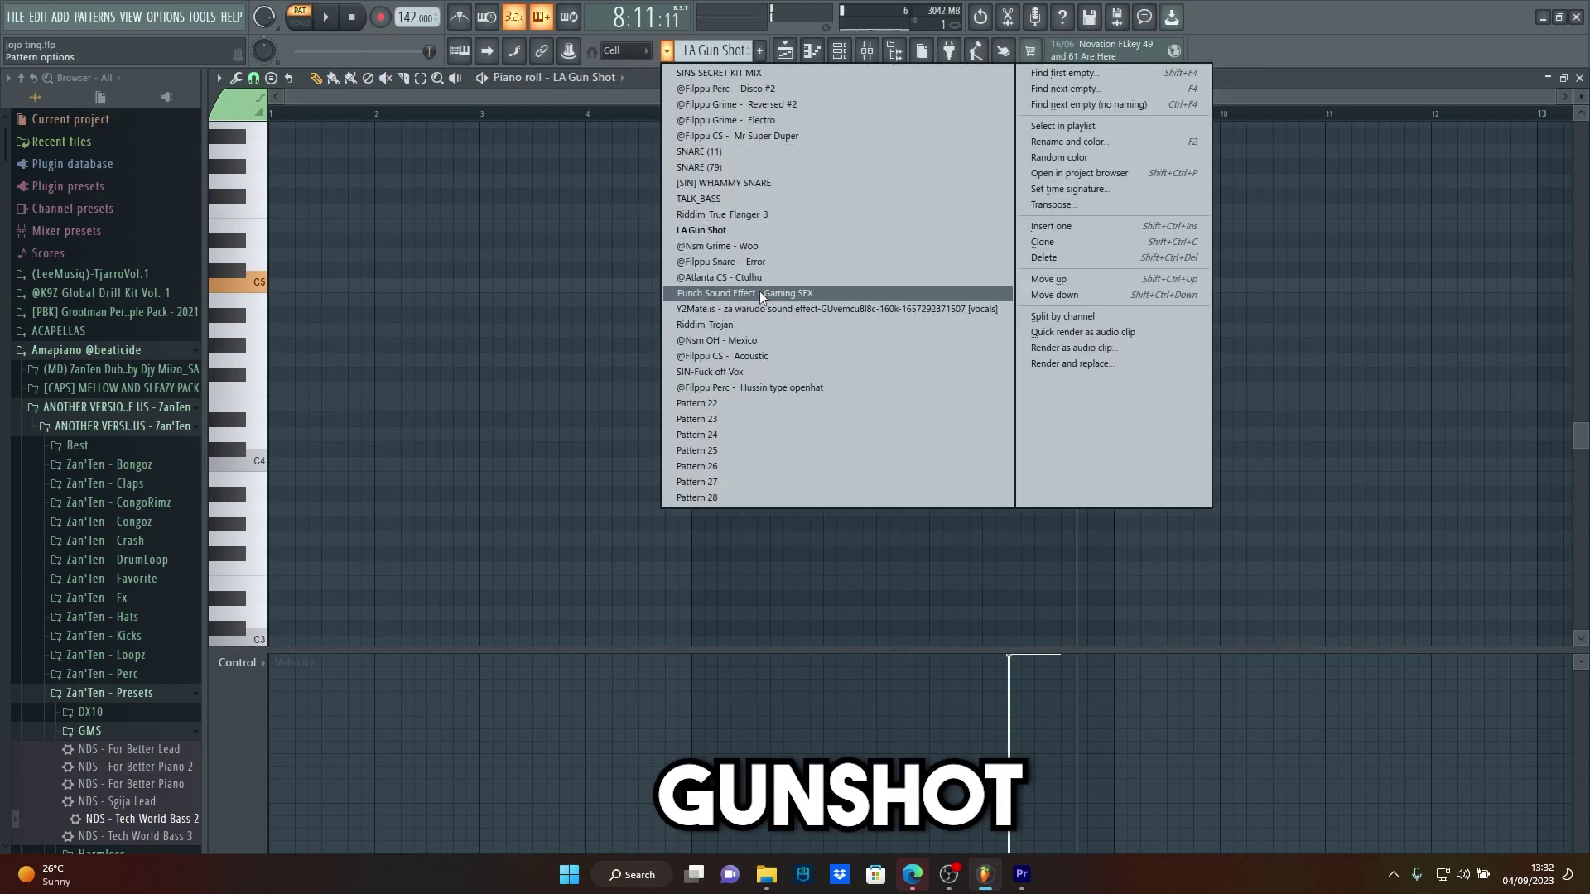
left_click(770, 336)
left_click(590, 77)
left_click(873, 212)
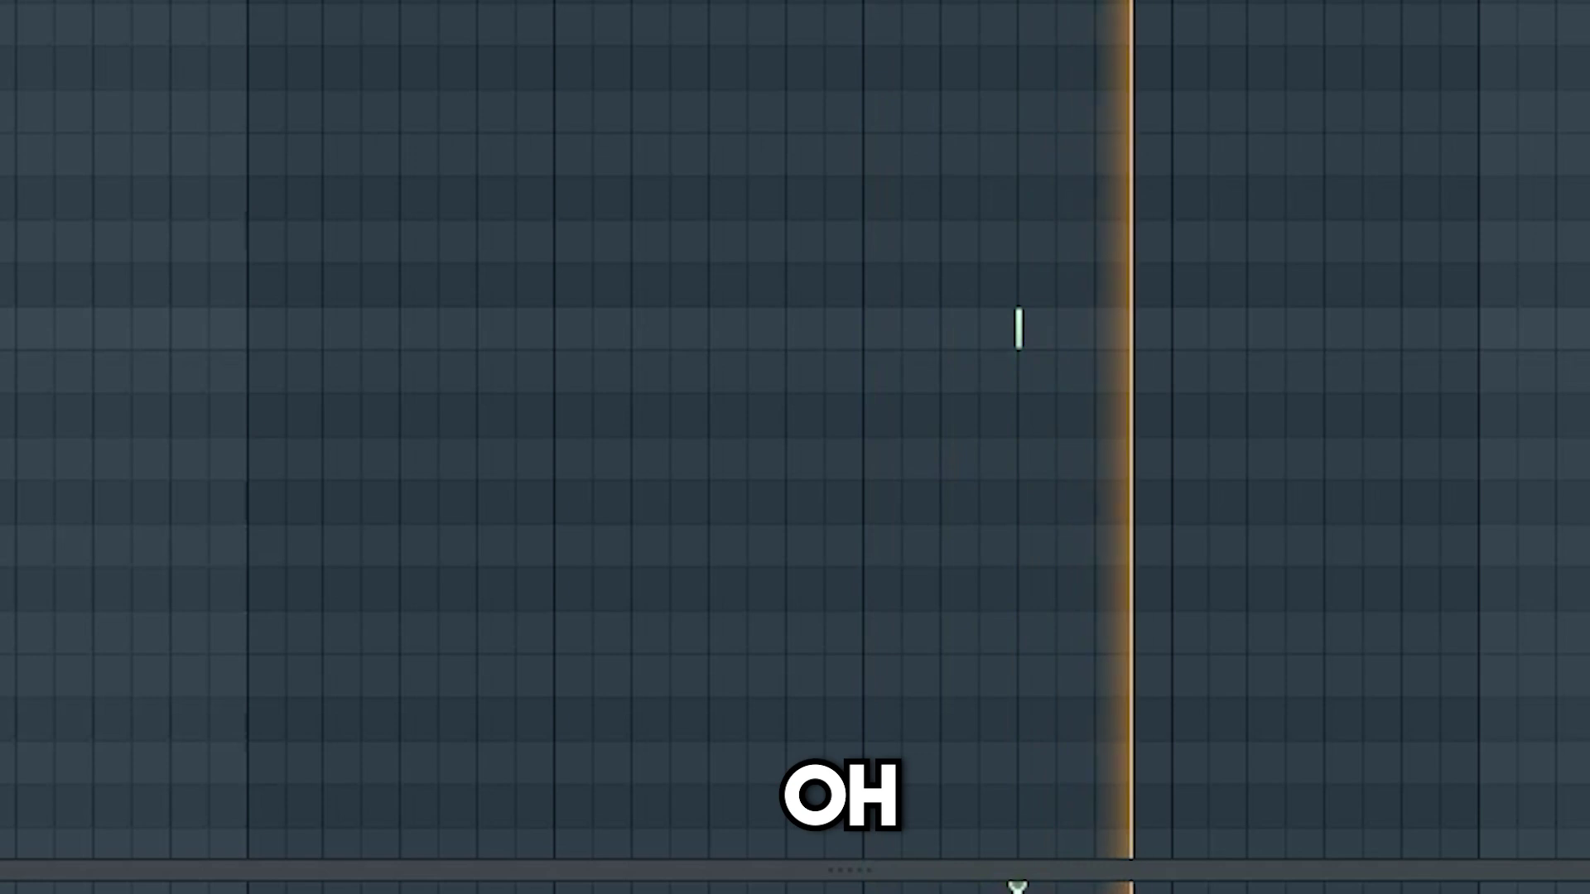
key("space")
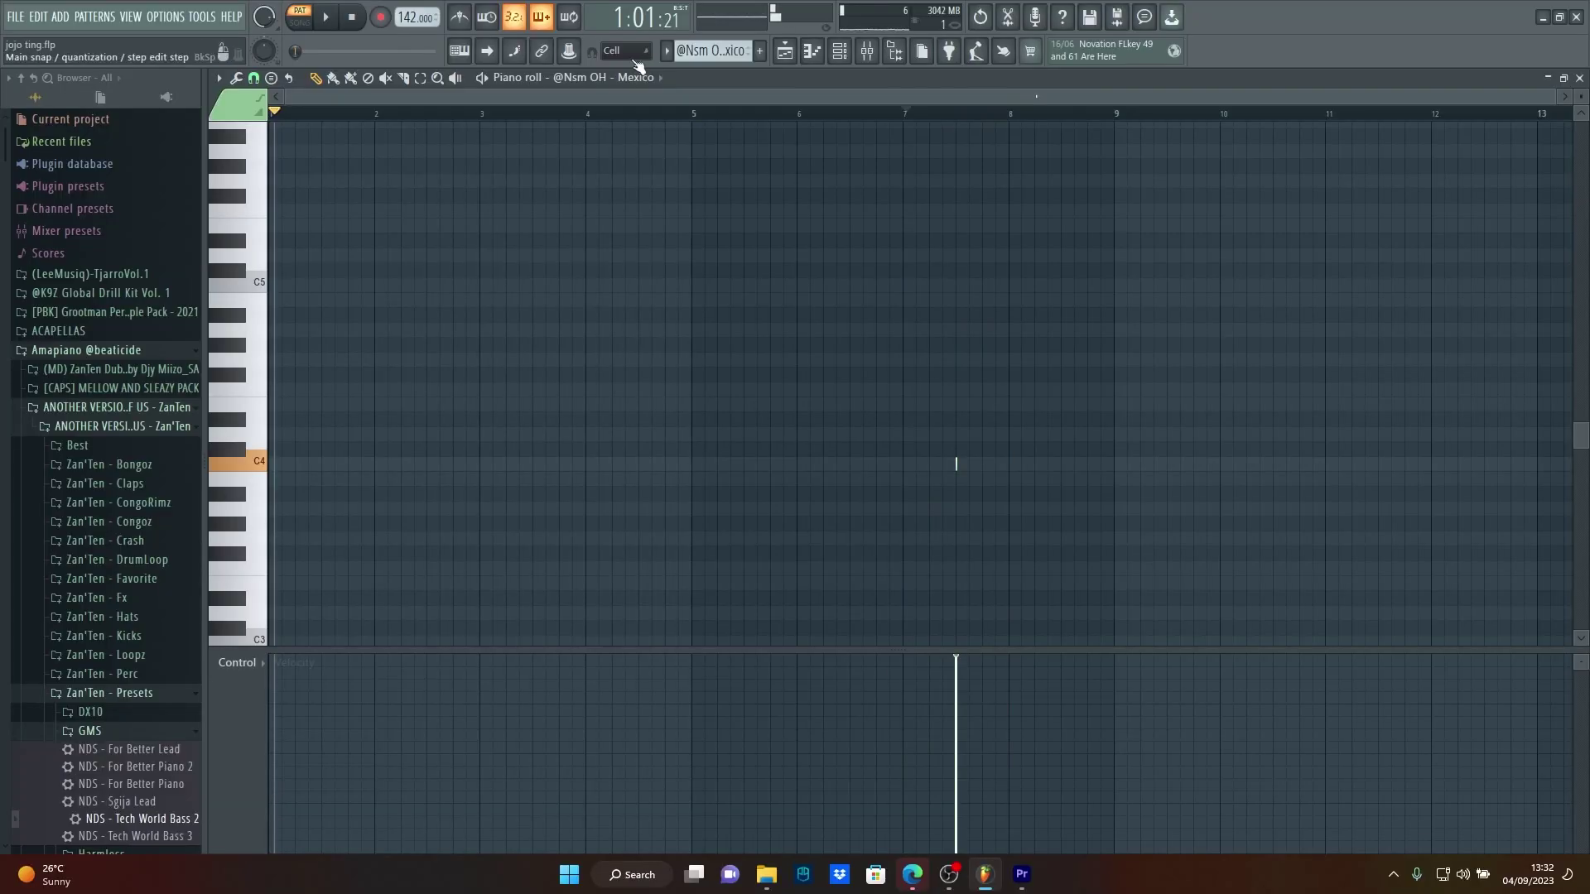
left_click(668, 53)
left_click(722, 292)
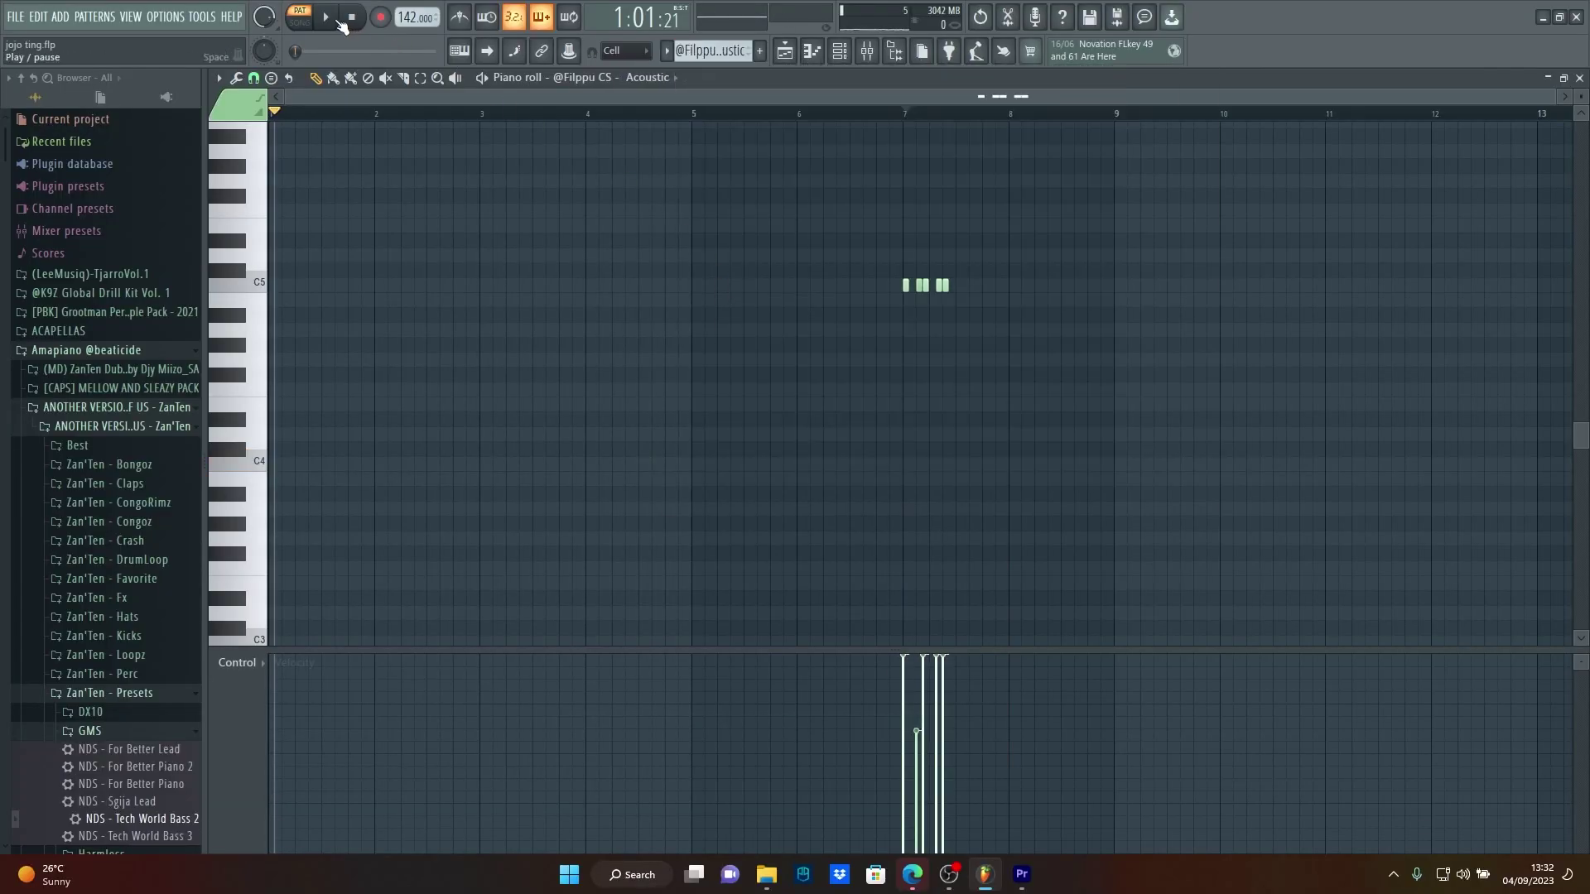
left_click(869, 114)
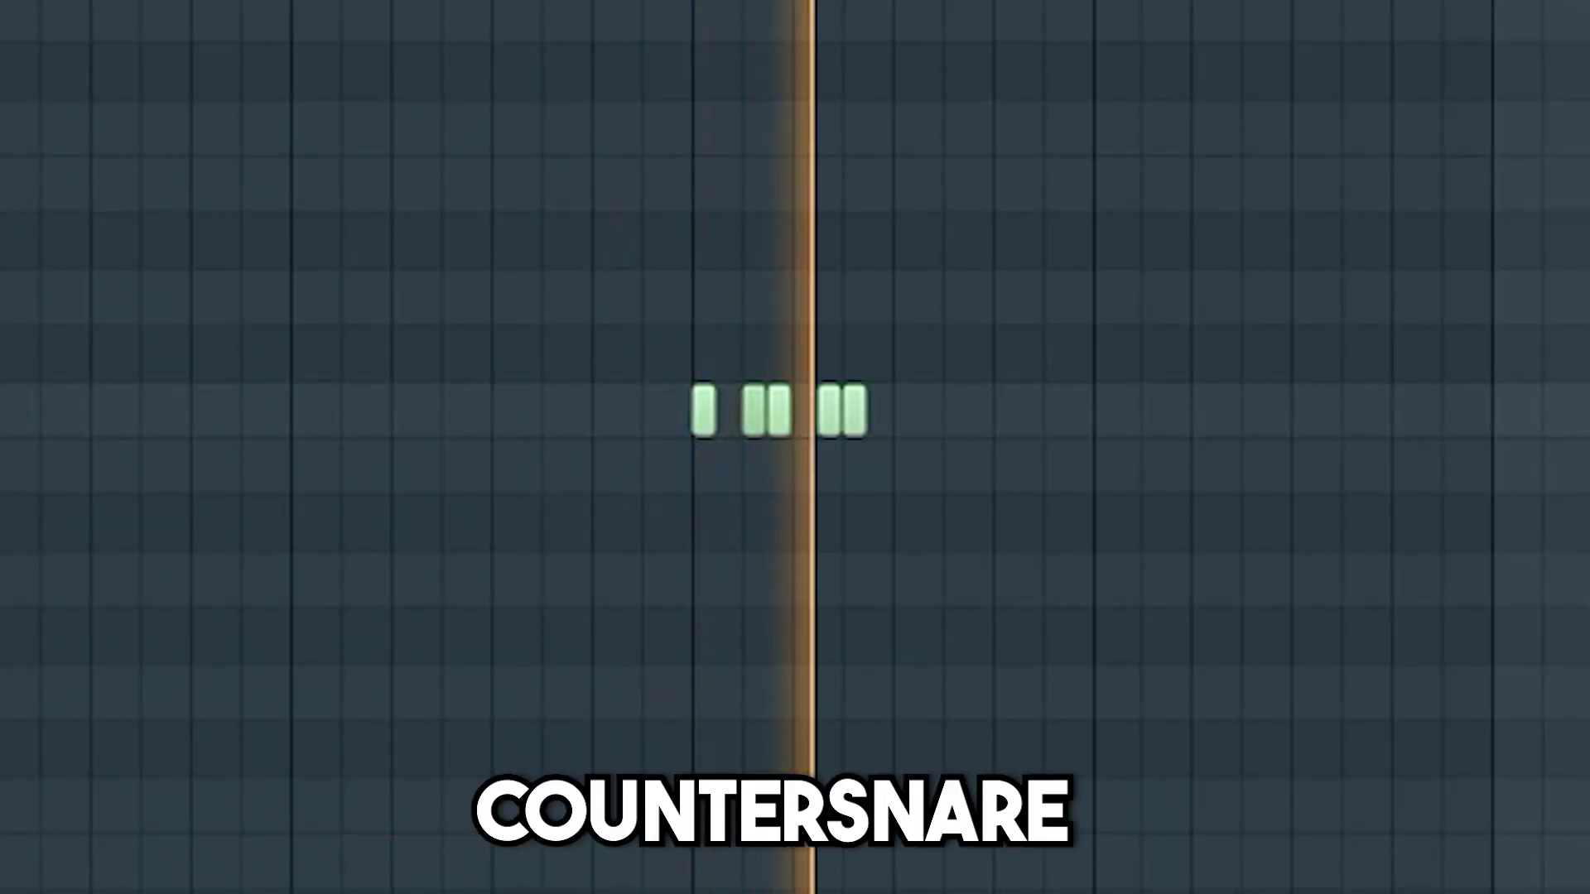
key("space")
- Switch to the SIN-Fuck off Vox pattern, show its channel in the piano roll and play its vocal note
left_click(667, 53)
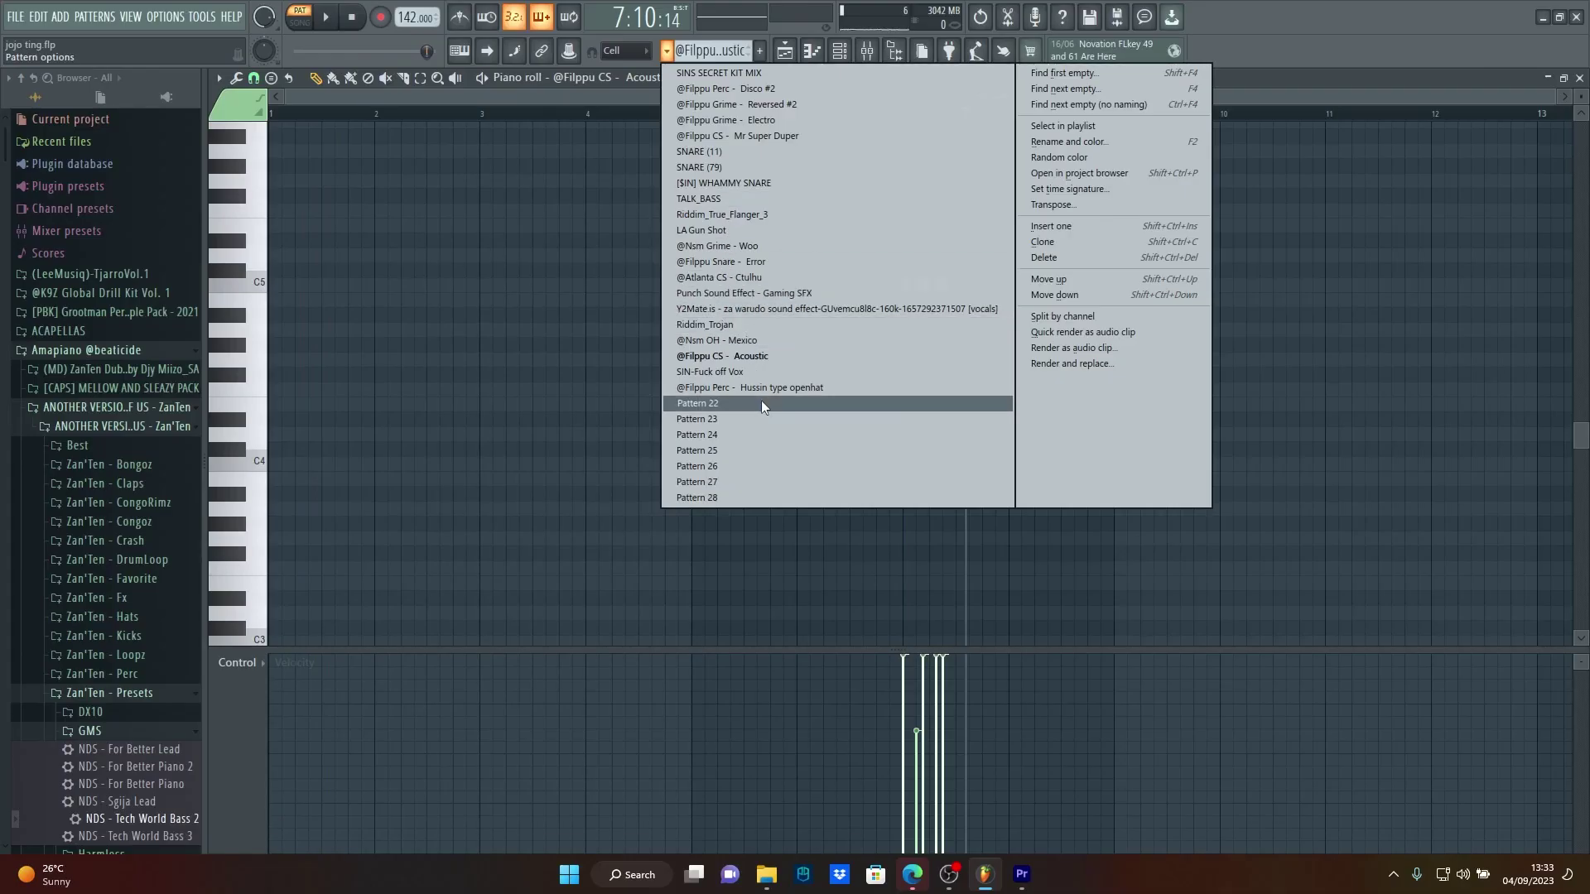
left_click(761, 372)
left_click(722, 53)
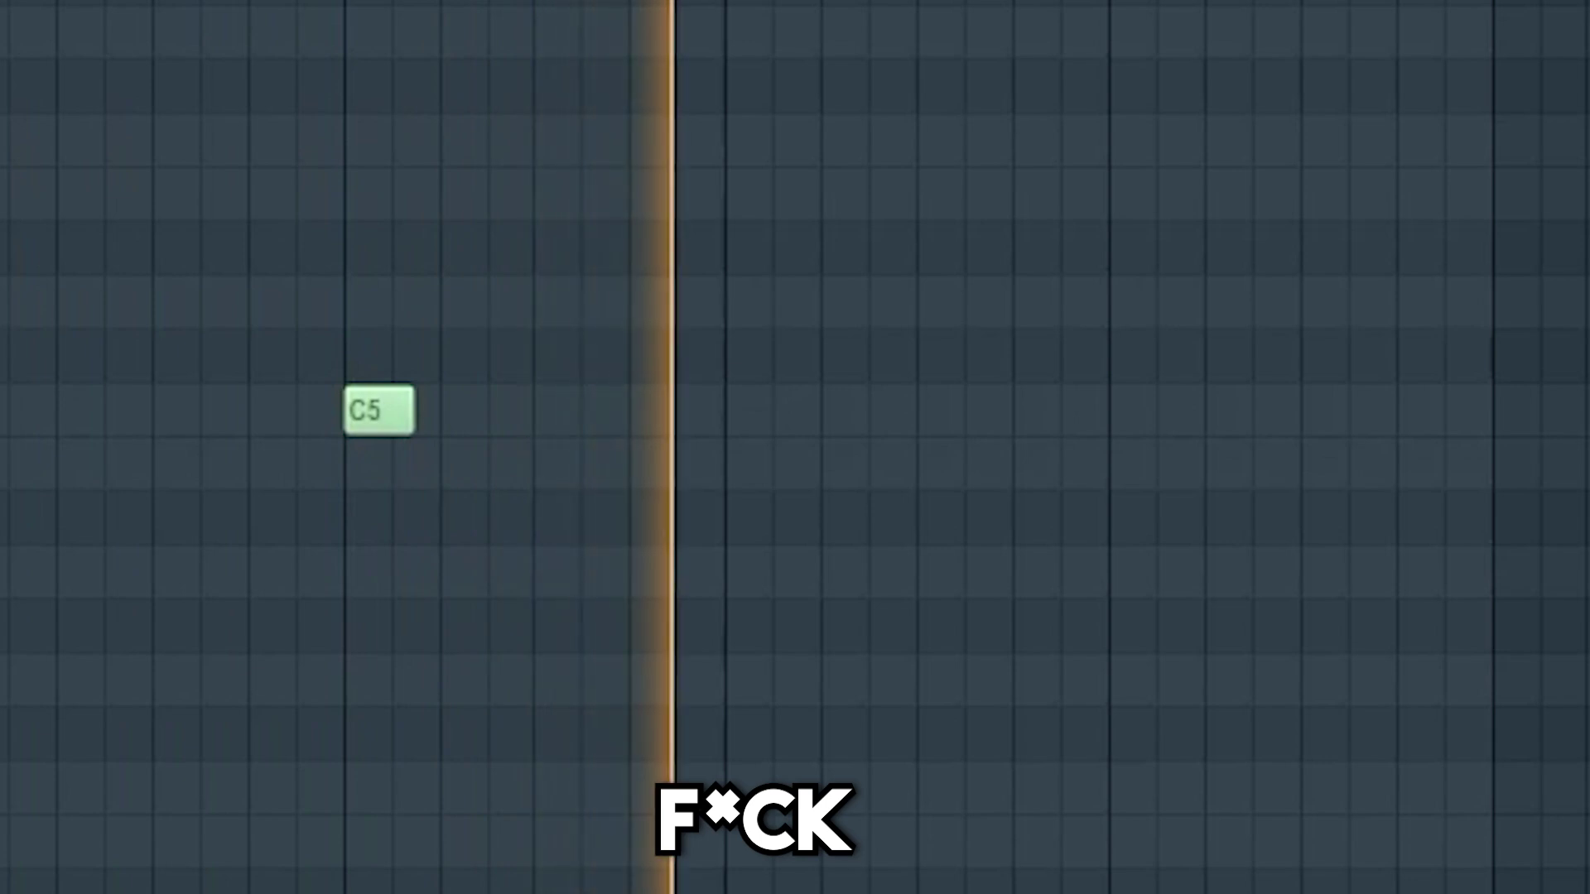
key("space")
left_click(668, 51)
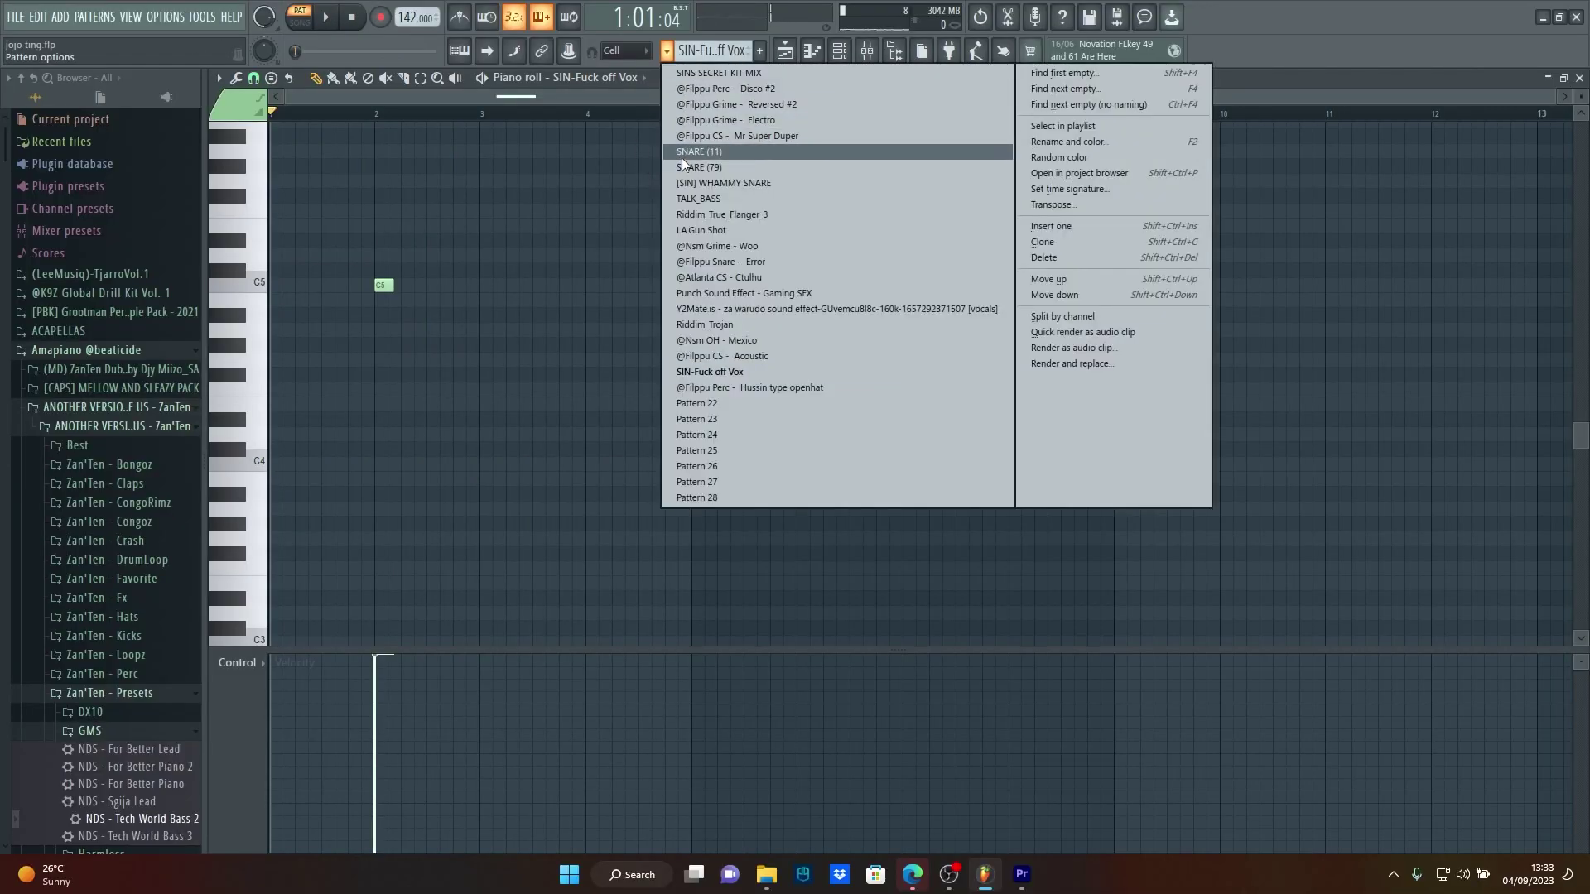
left_click(738, 391)
left_click(644, 78)
left_click(662, 766)
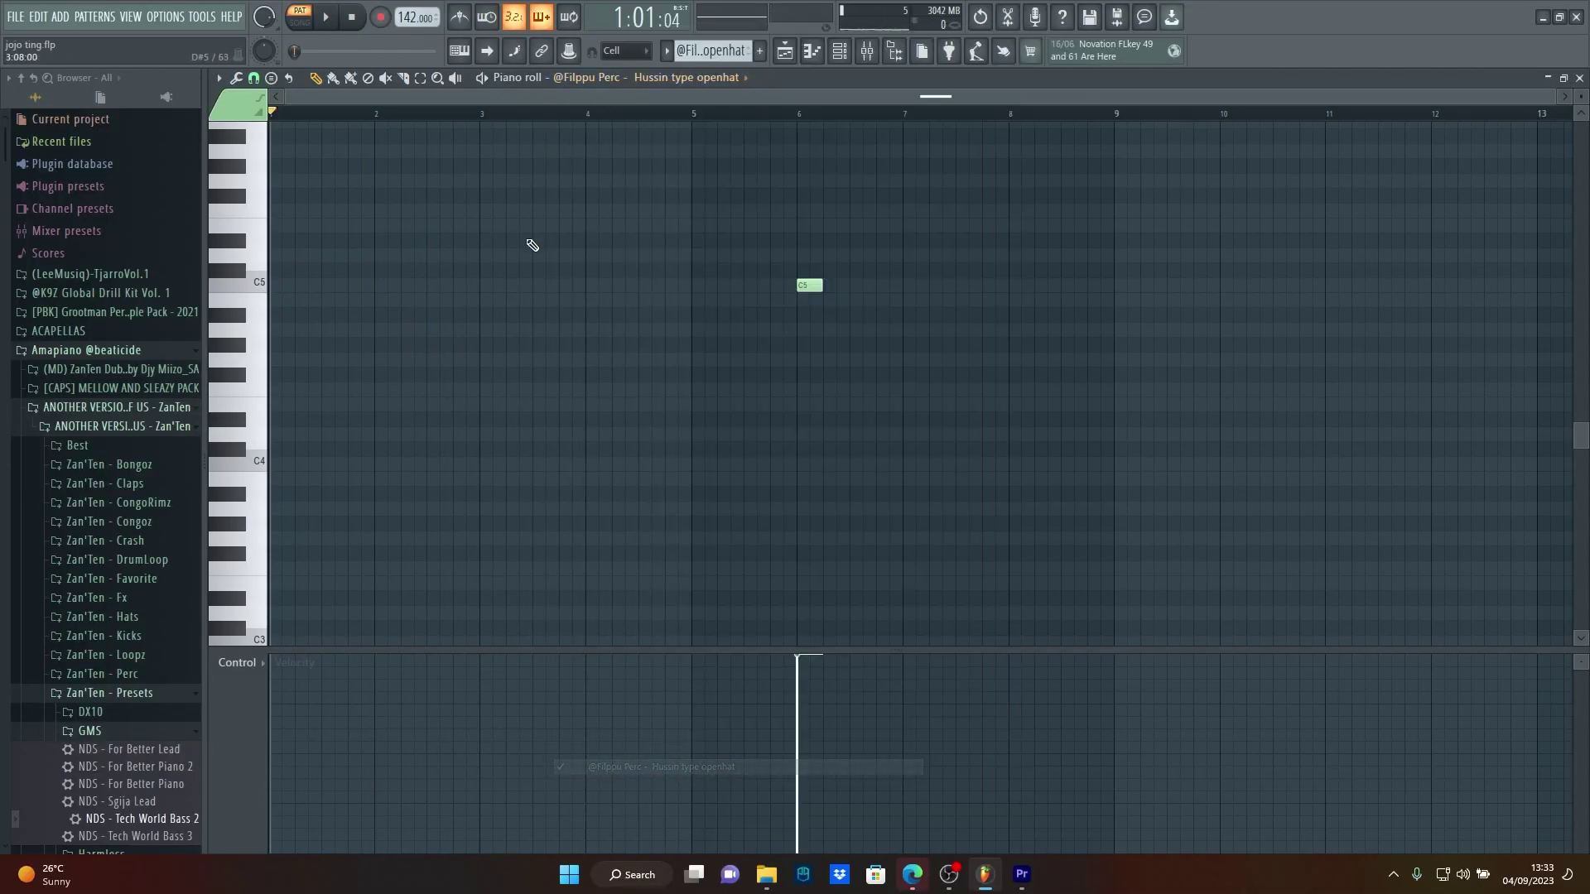
left_click(321, 17)
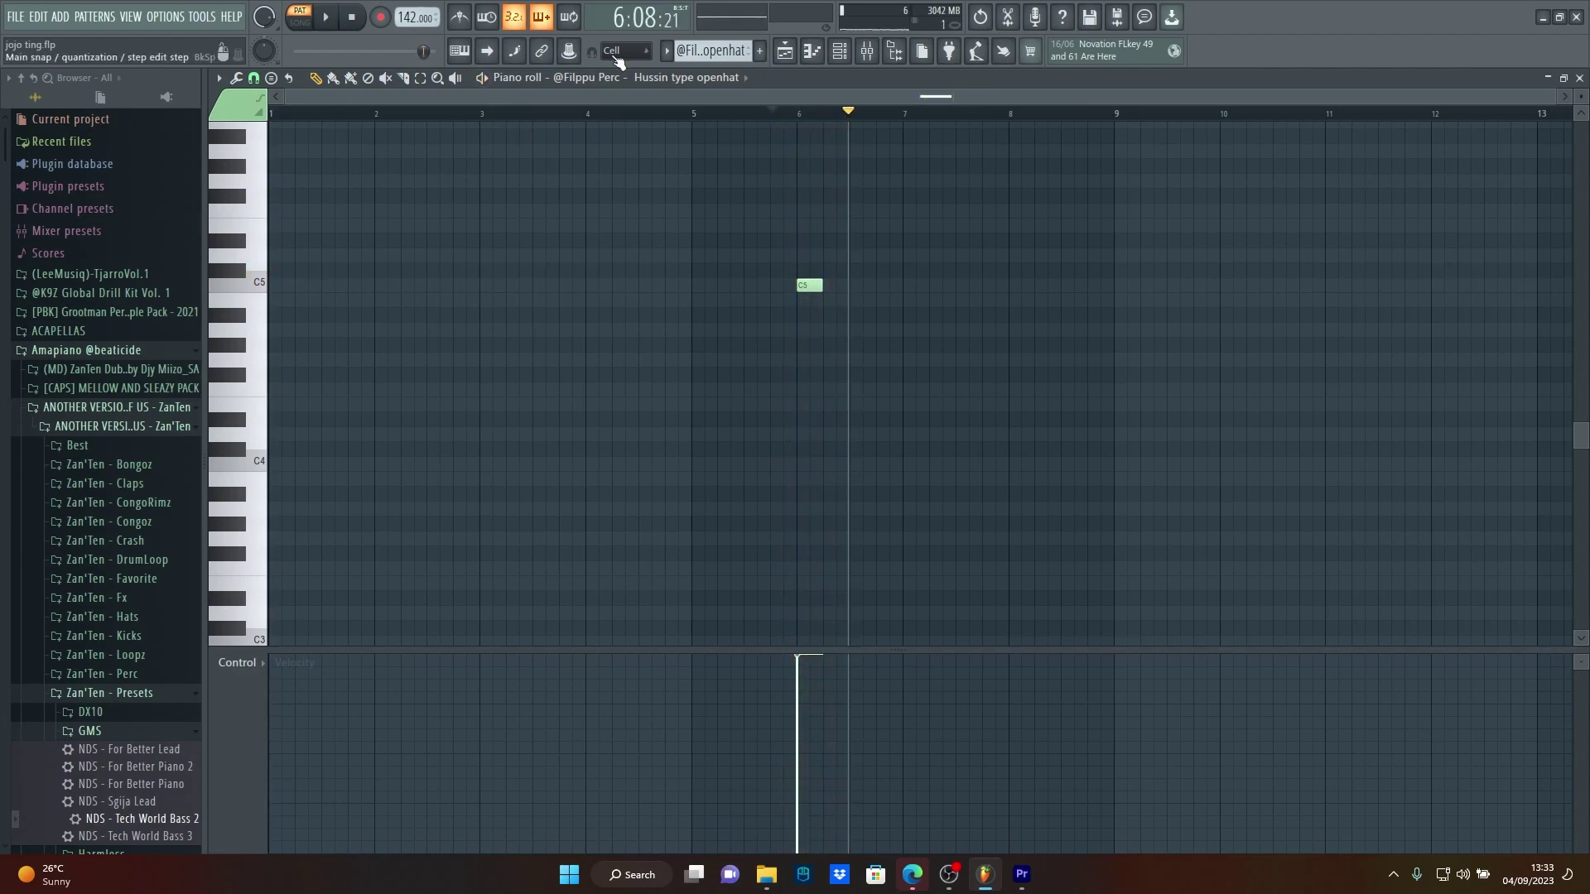
left_click(672, 52)
left_click(725, 89)
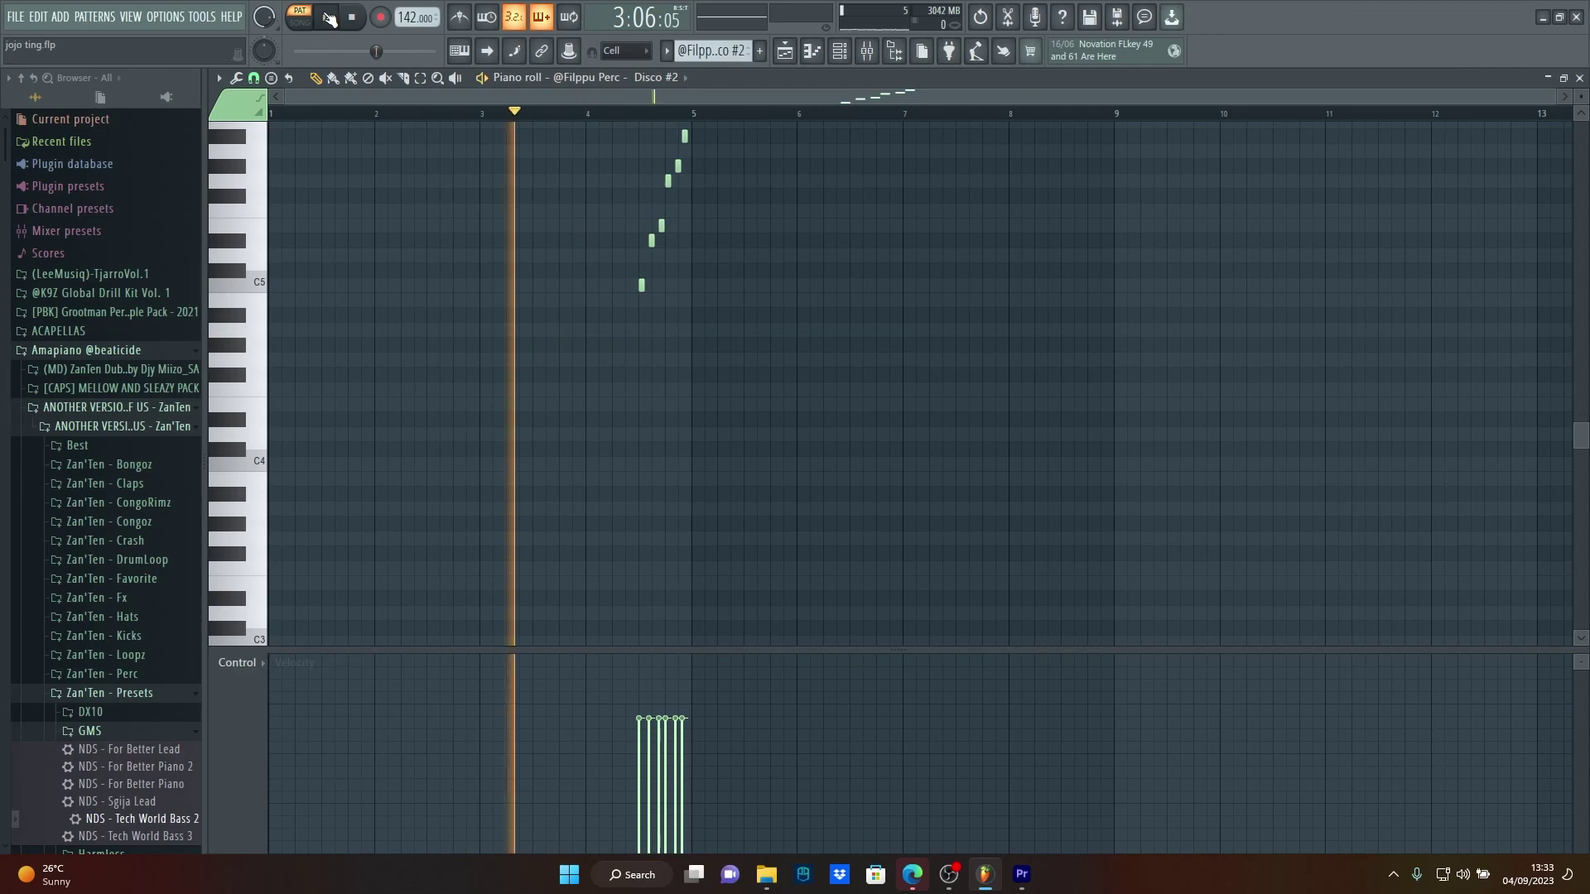
scroll(837, 411, "up", 3)
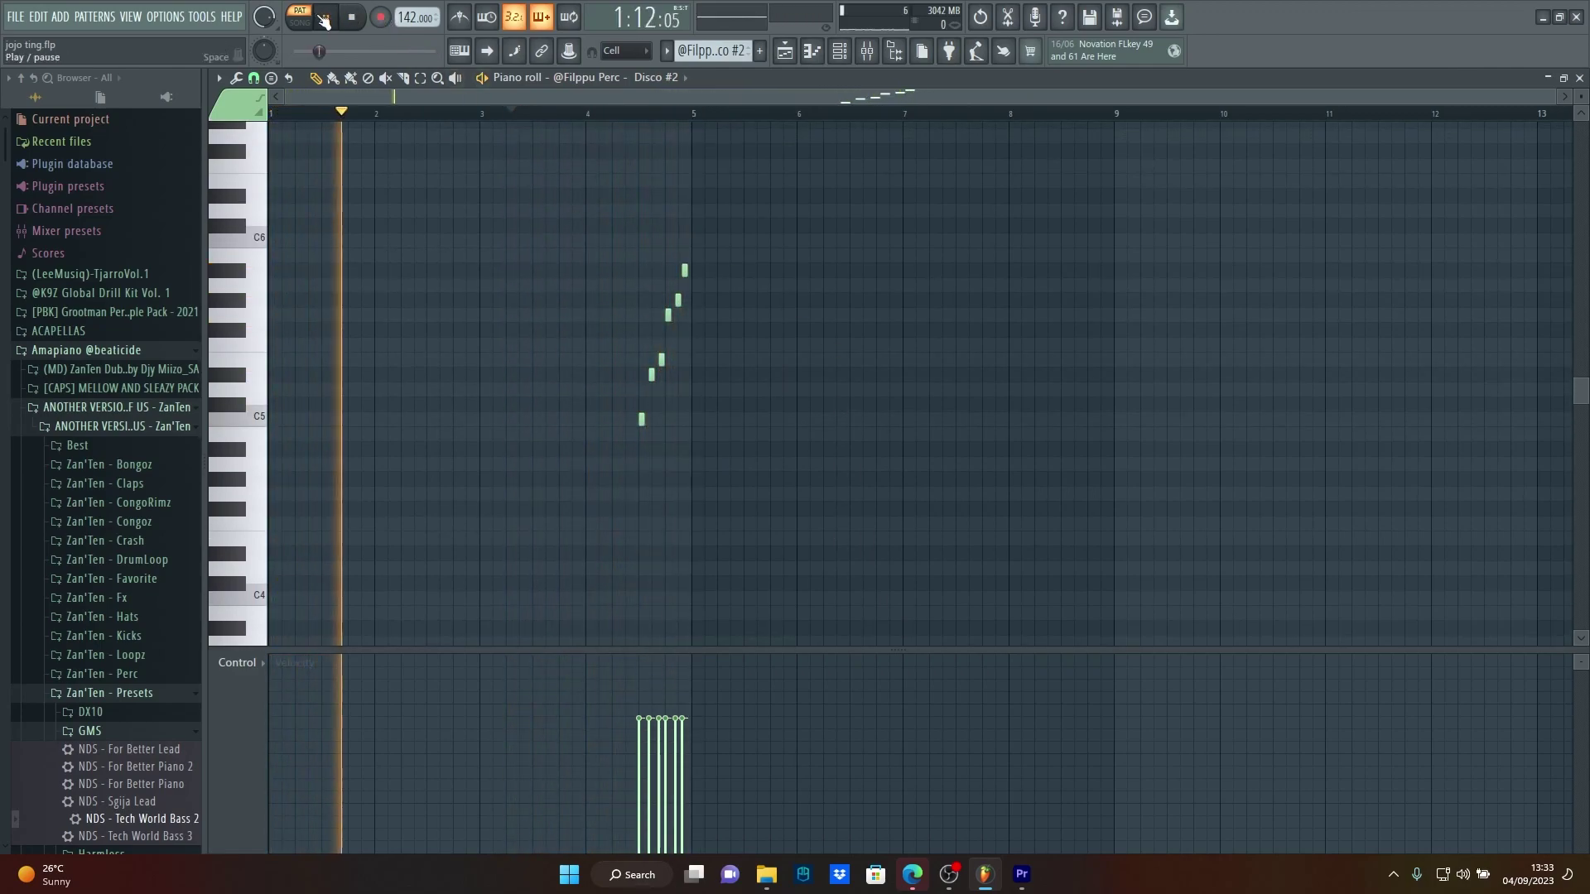
left_click(667, 52)
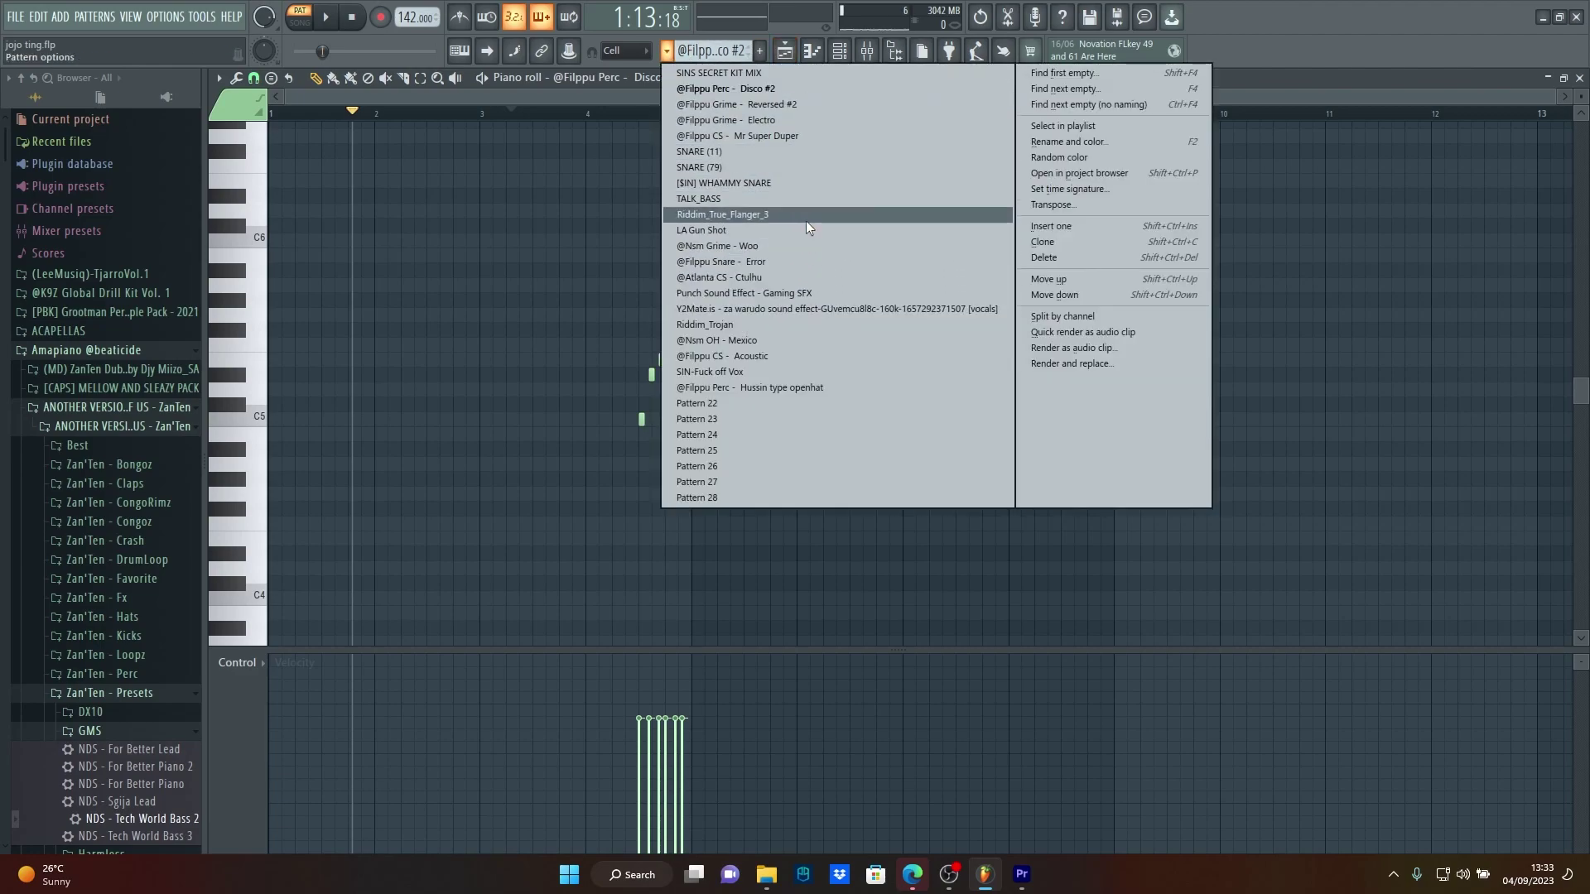
left_click(799, 103)
left_click(666, 52)
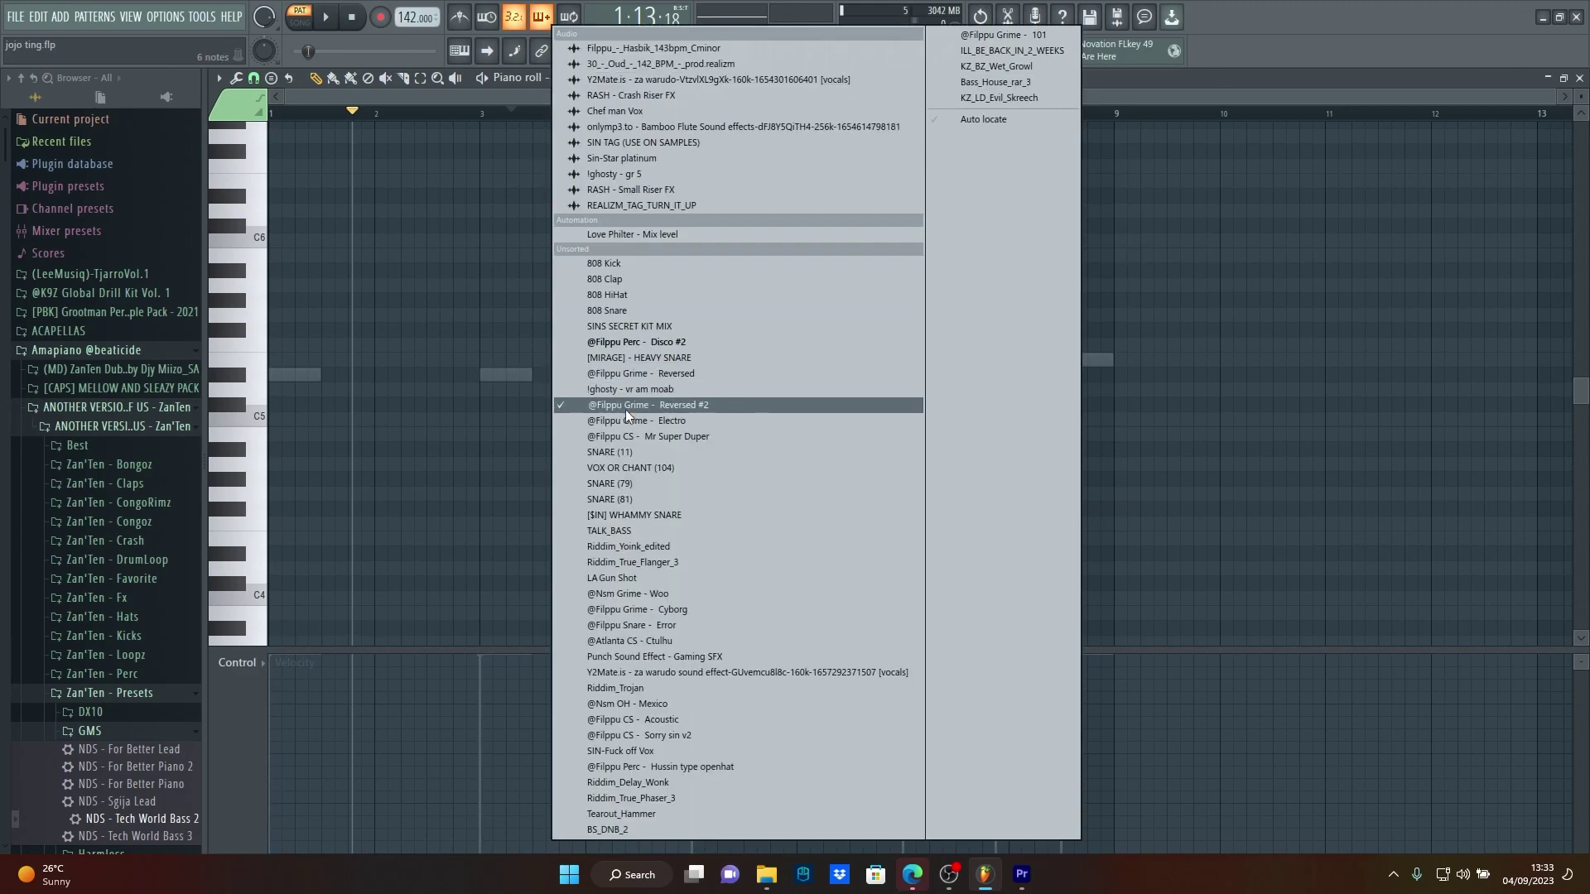
left_click(625, 407)
left_click(940, 875)
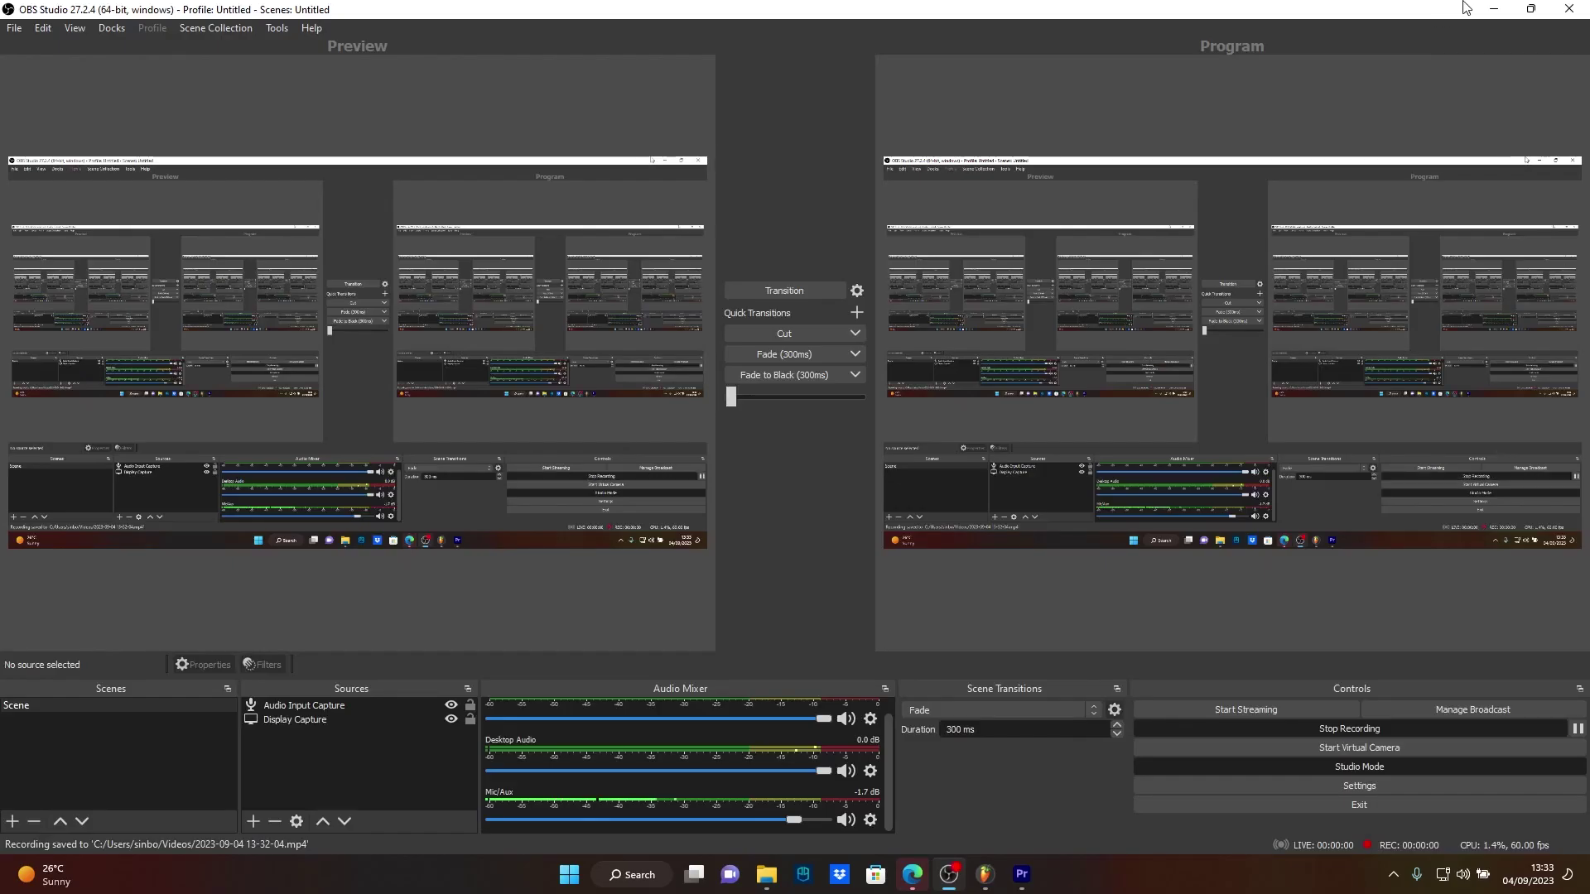
left_click(944, 875)
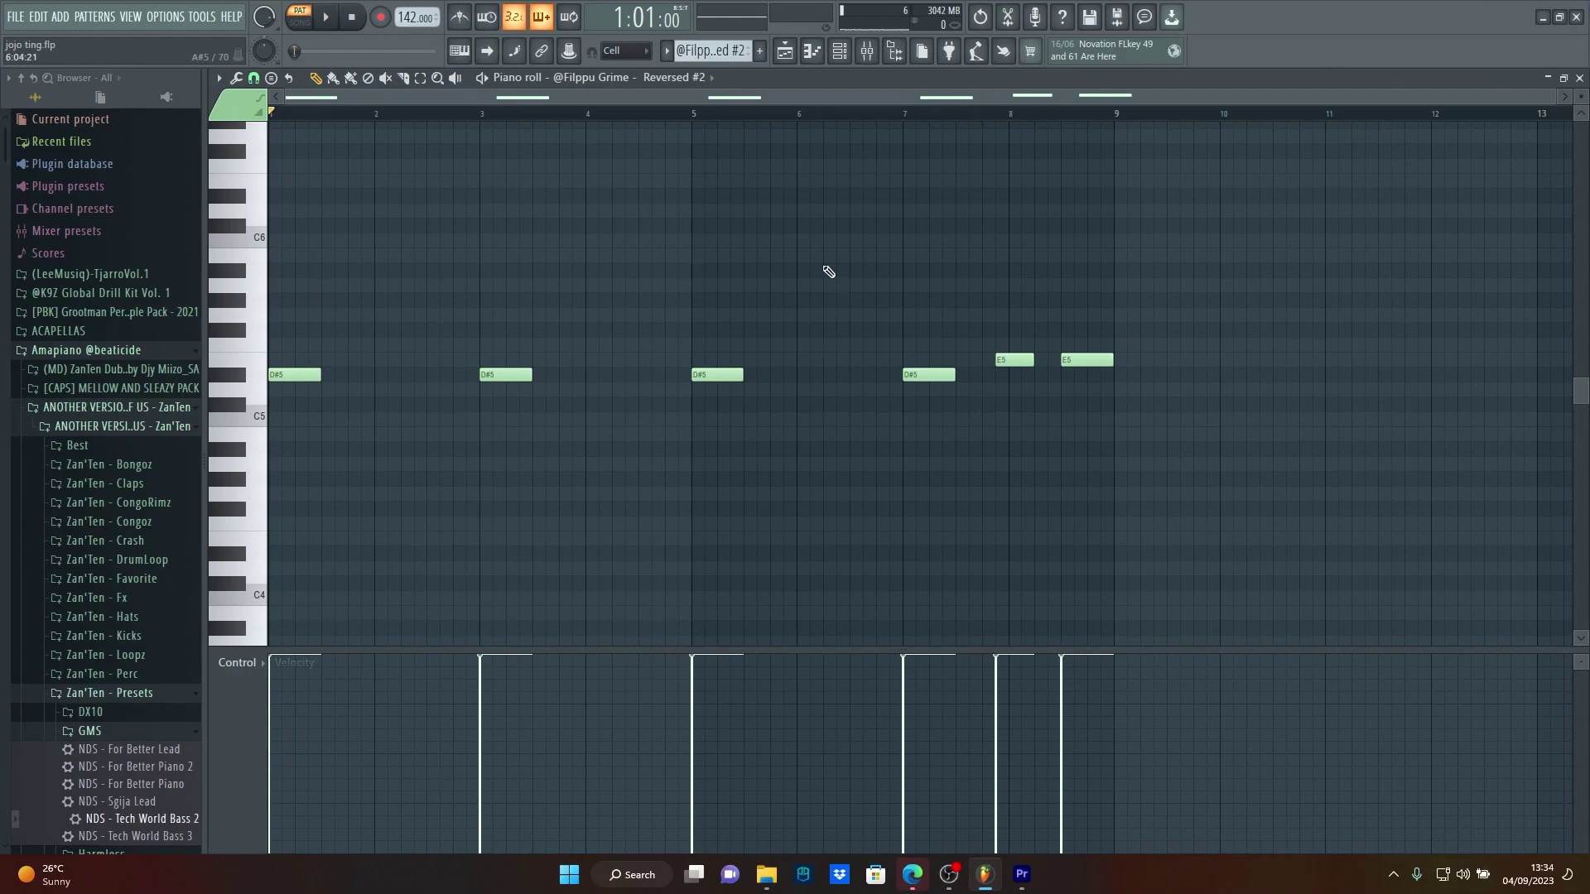
left_click(336, 20)
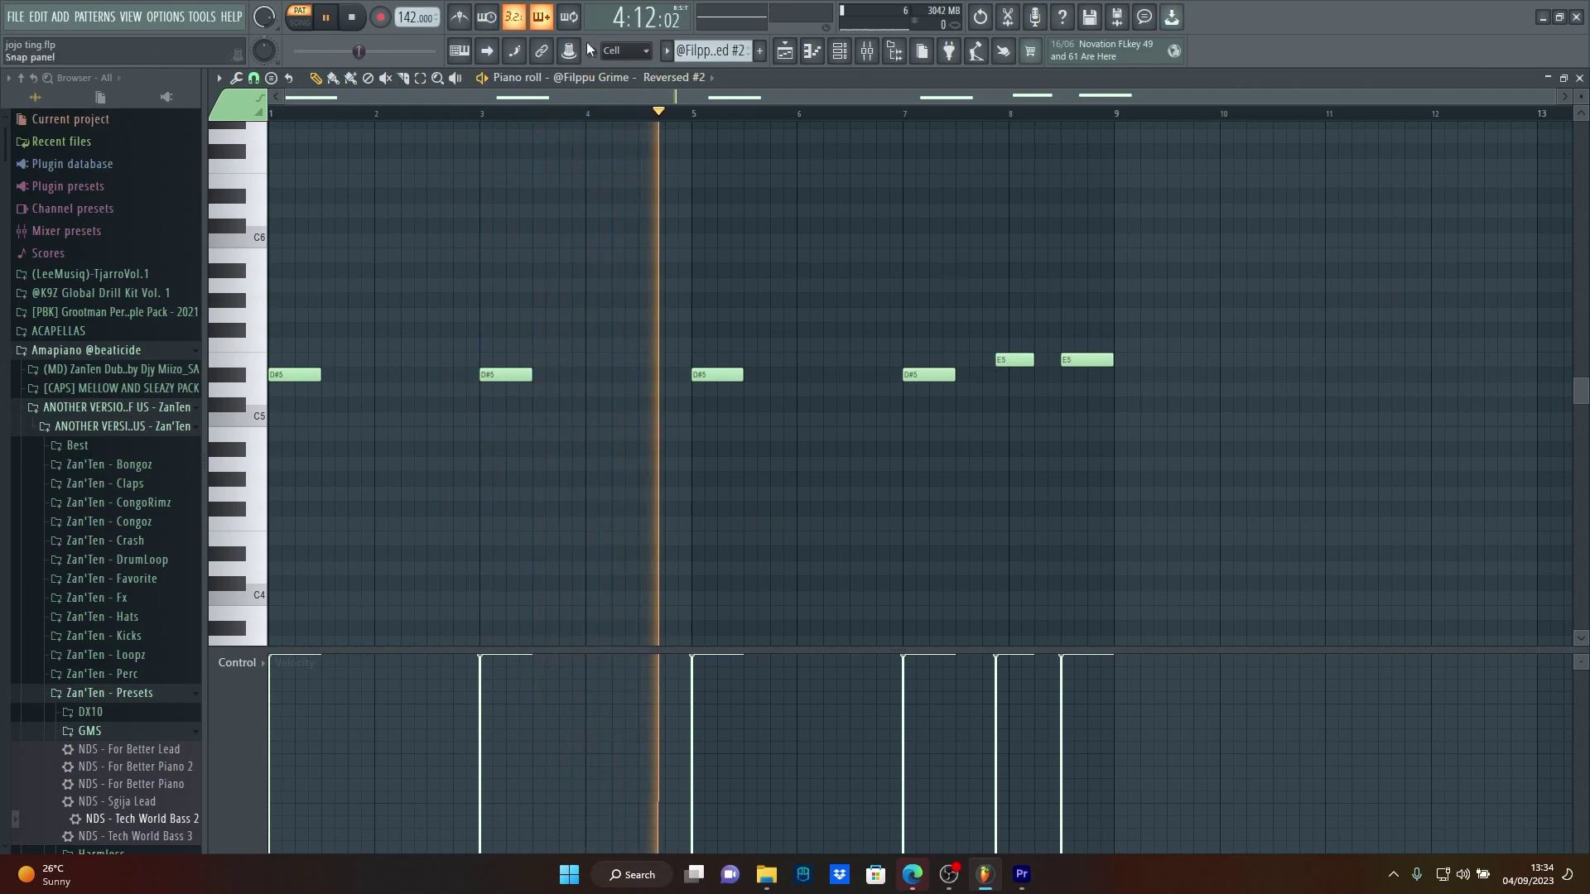
left_click(326, 16)
left_click(666, 52)
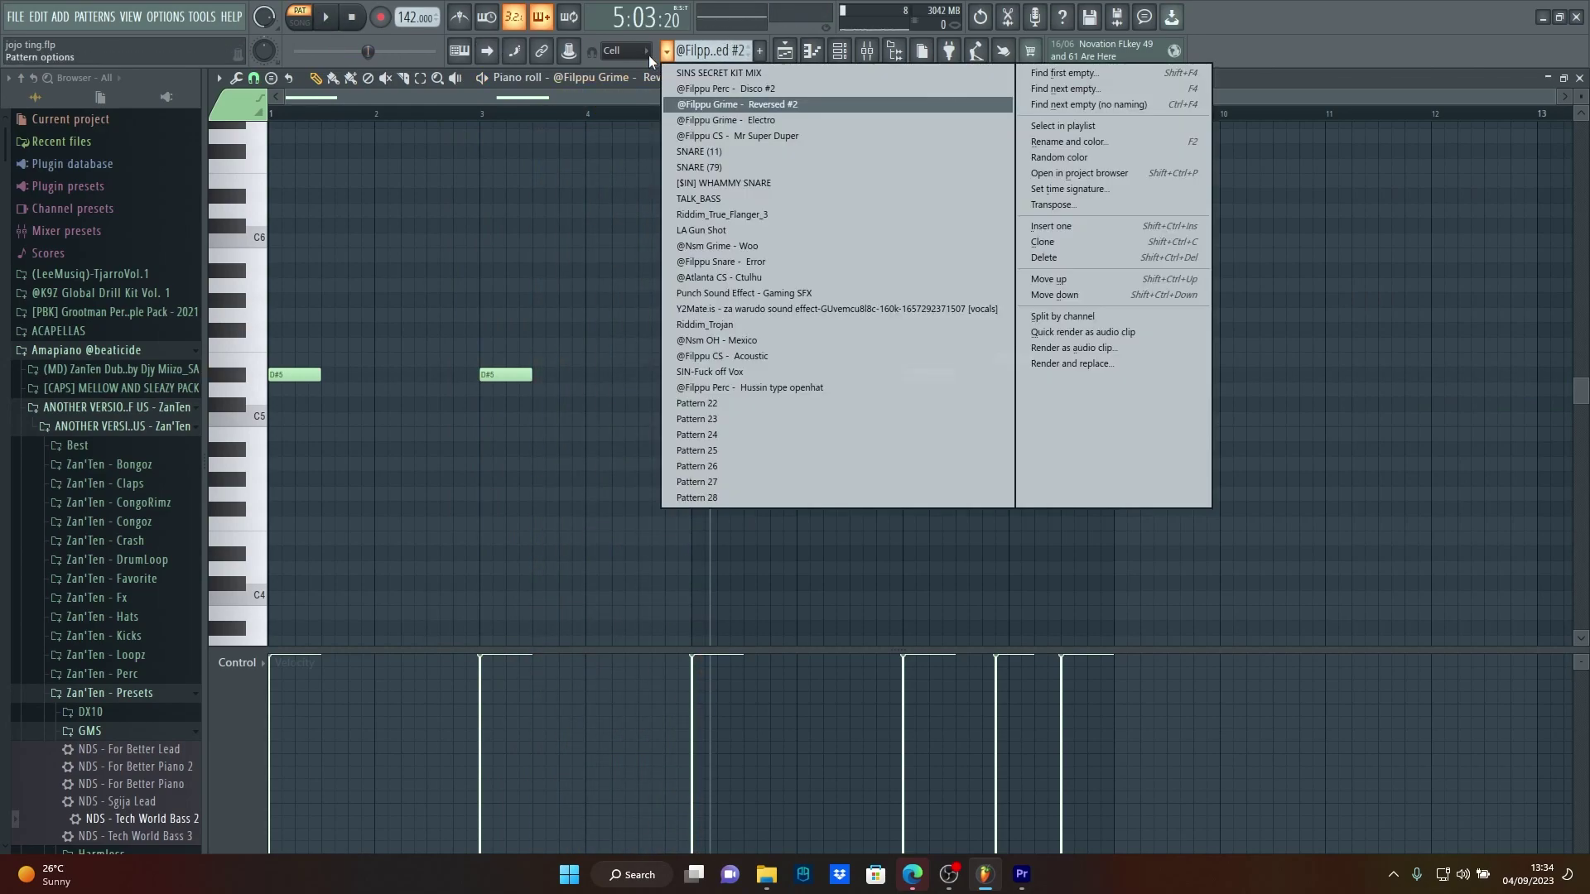
left_click(750, 121)
left_click(662, 75)
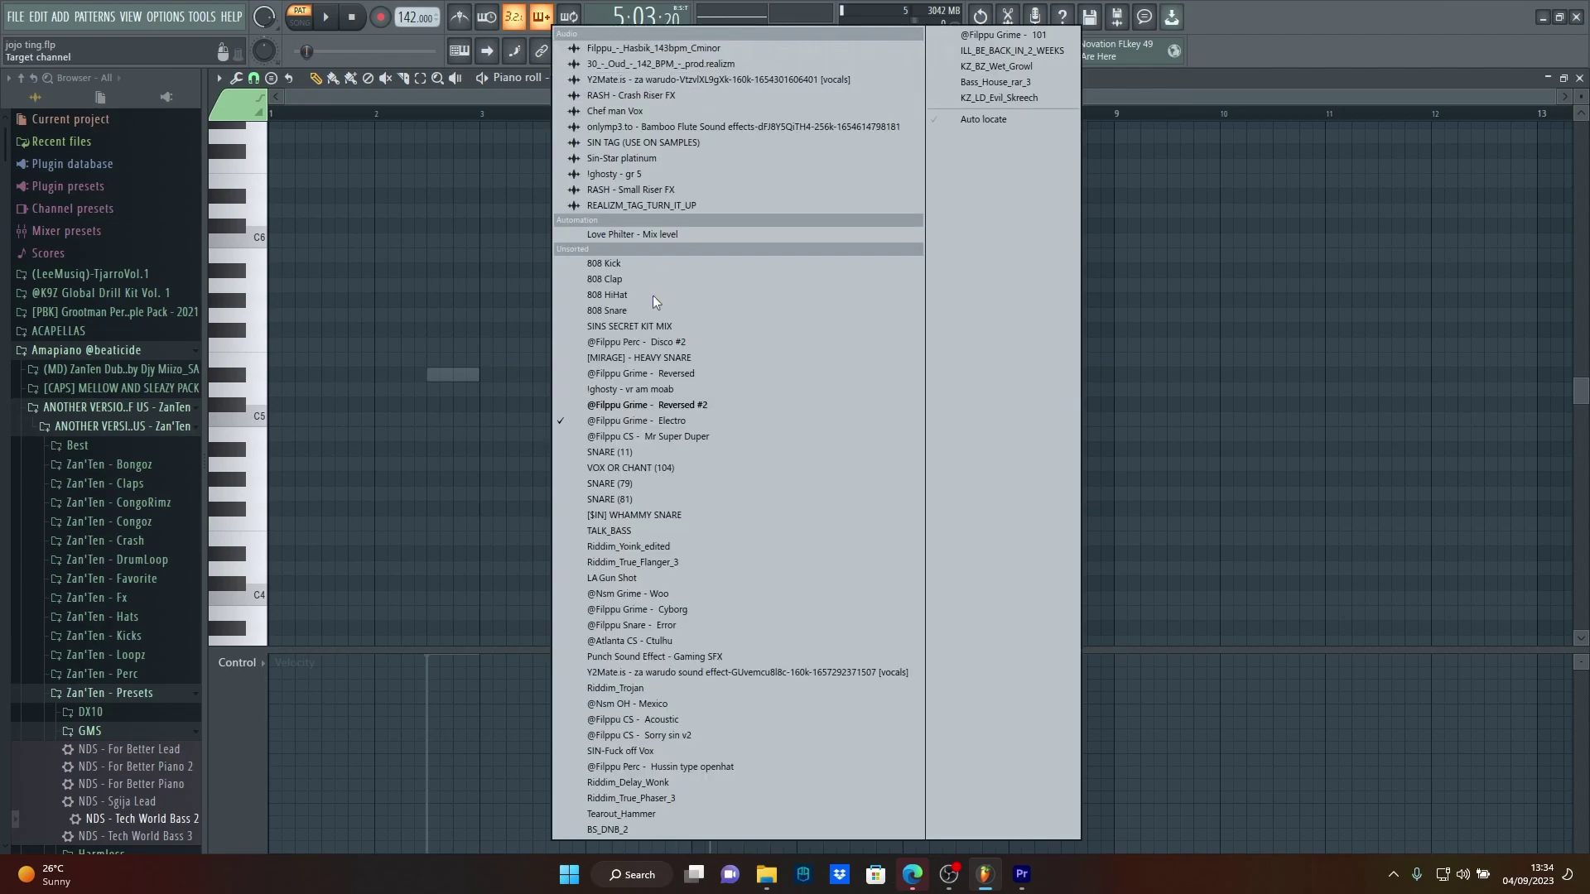
left_click(649, 421)
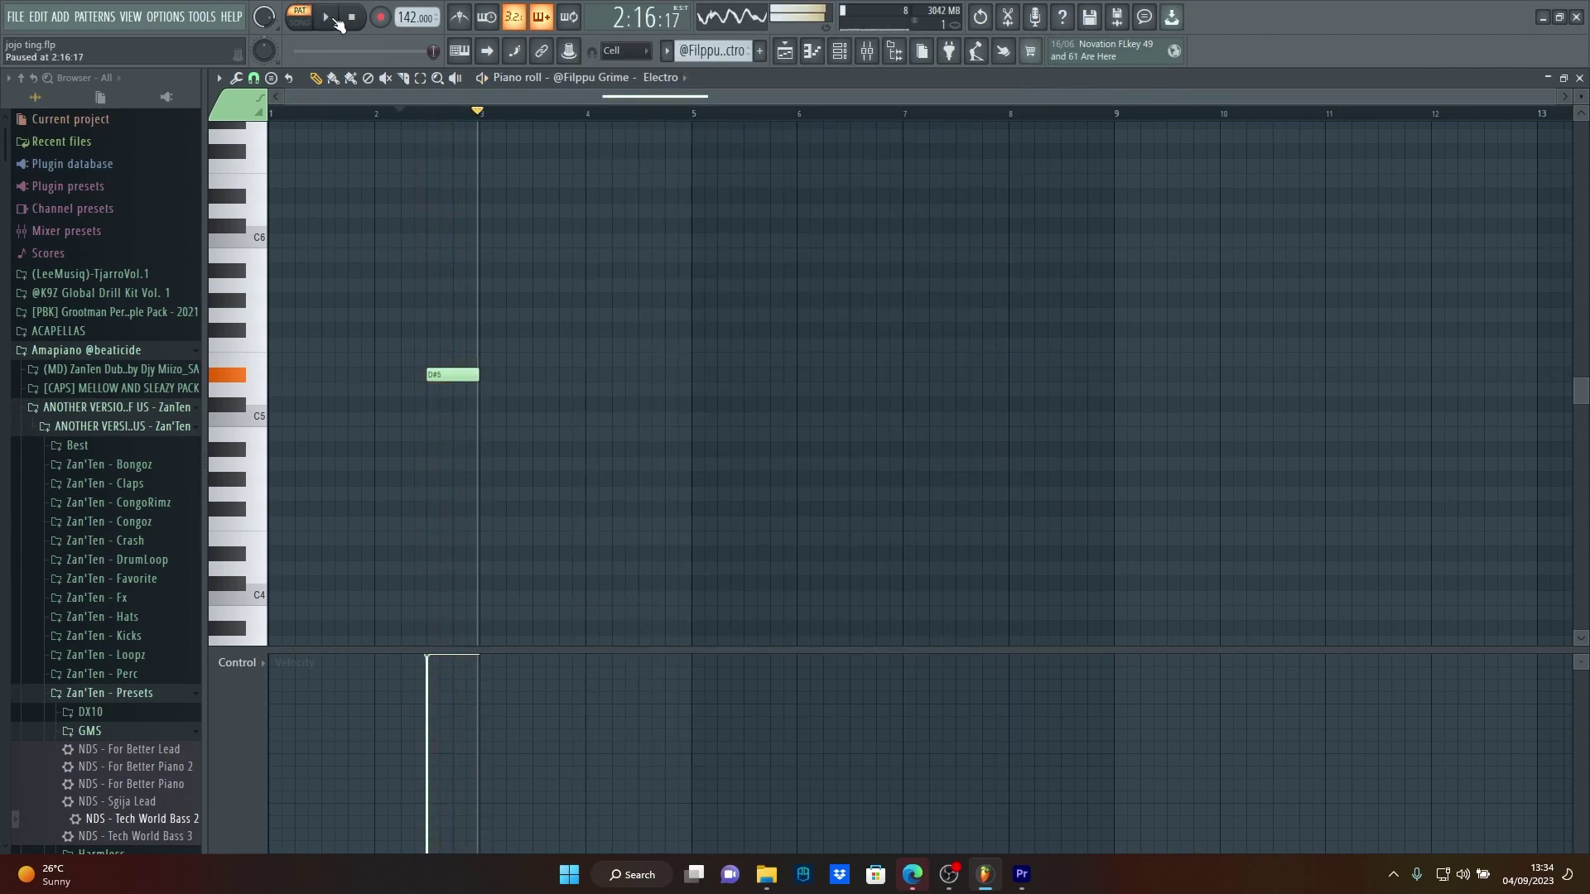
- Switch to the Riddim_True_Flanger_3 pattern, show its channel in the piano roll and play it
left_click(667, 51)
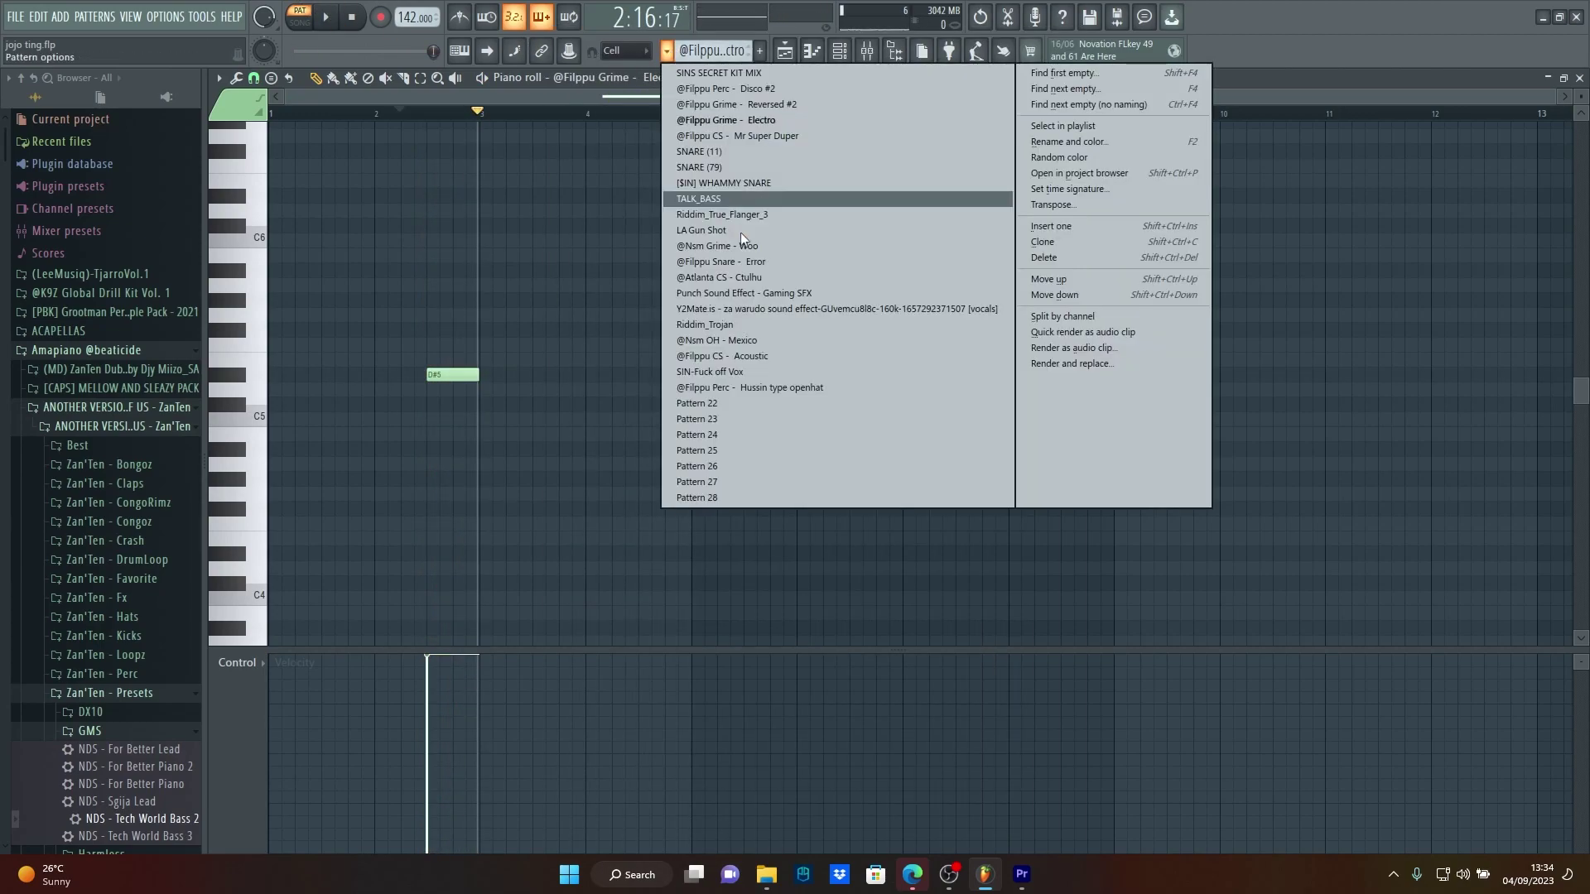
left_click(752, 215)
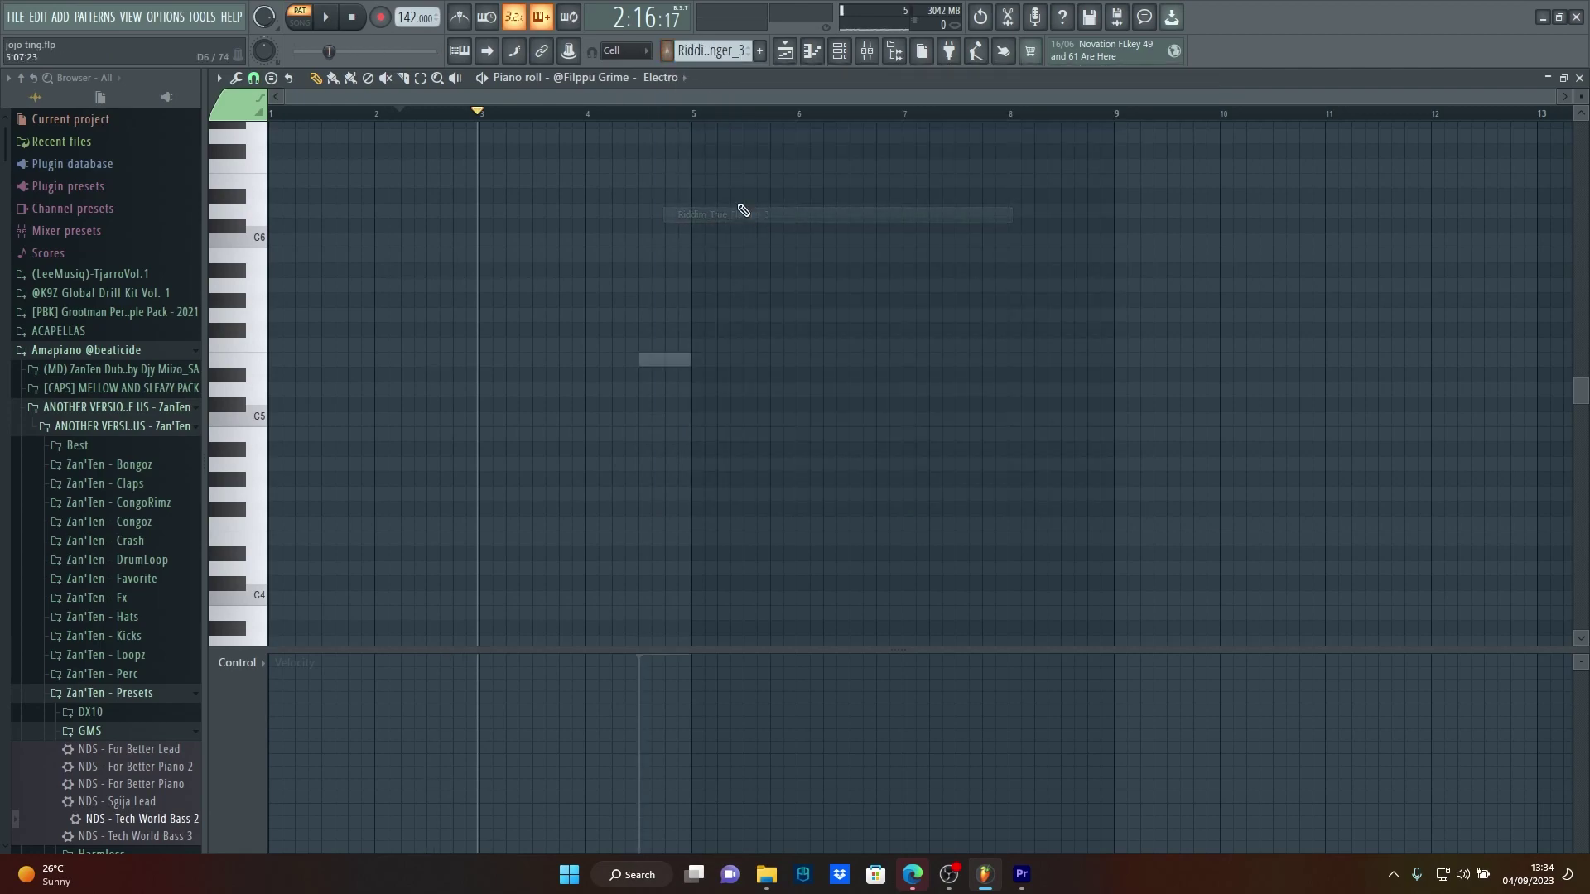
left_click(630, 79)
left_click(697, 560)
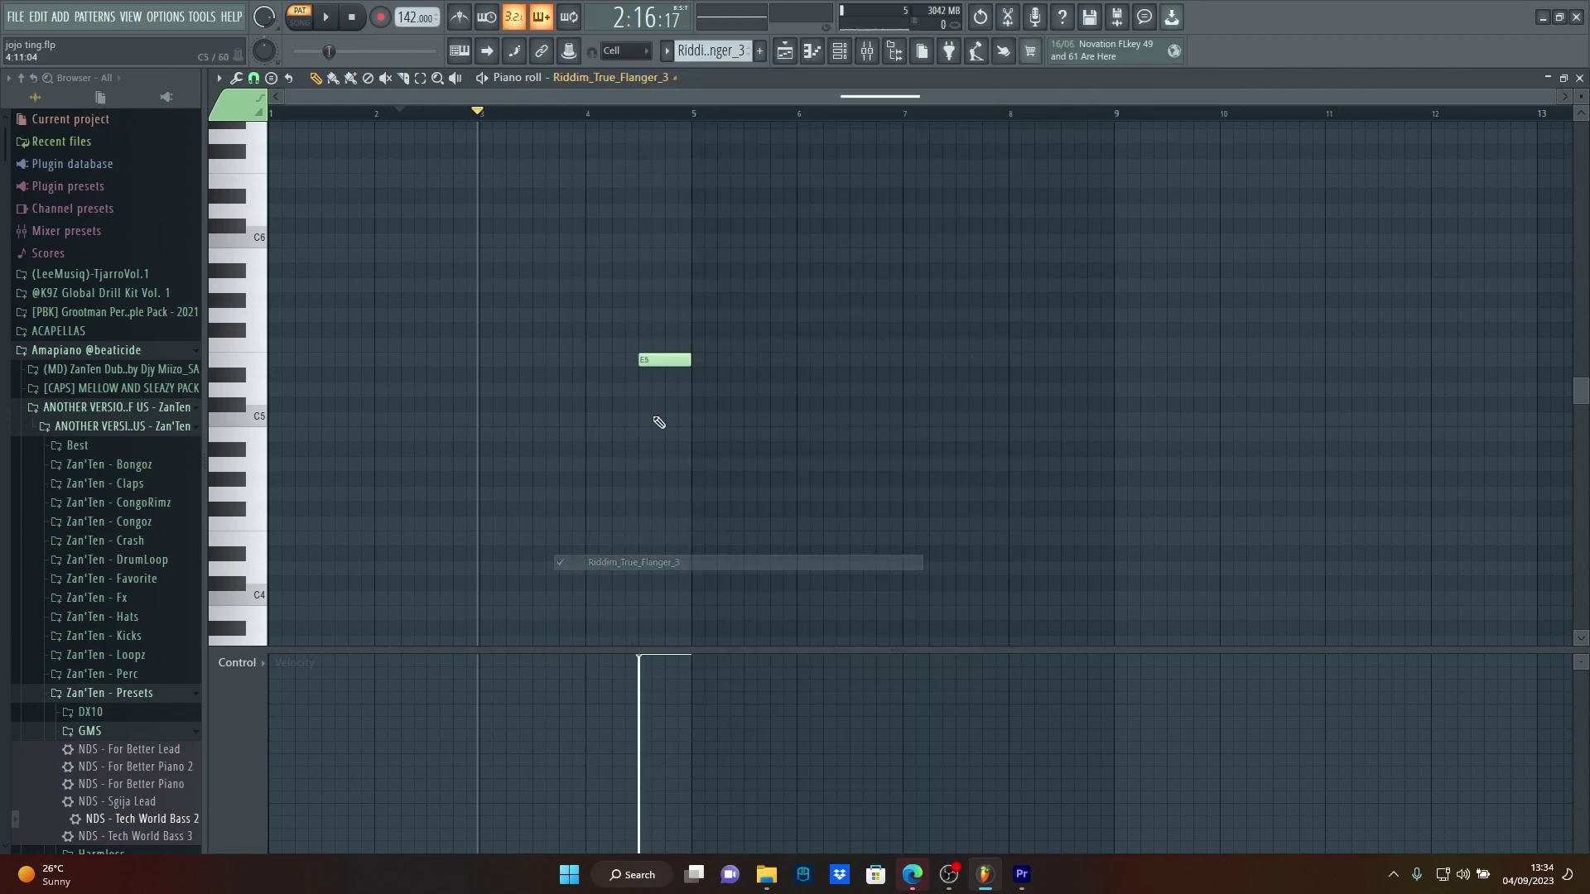
left_click(330, 16)
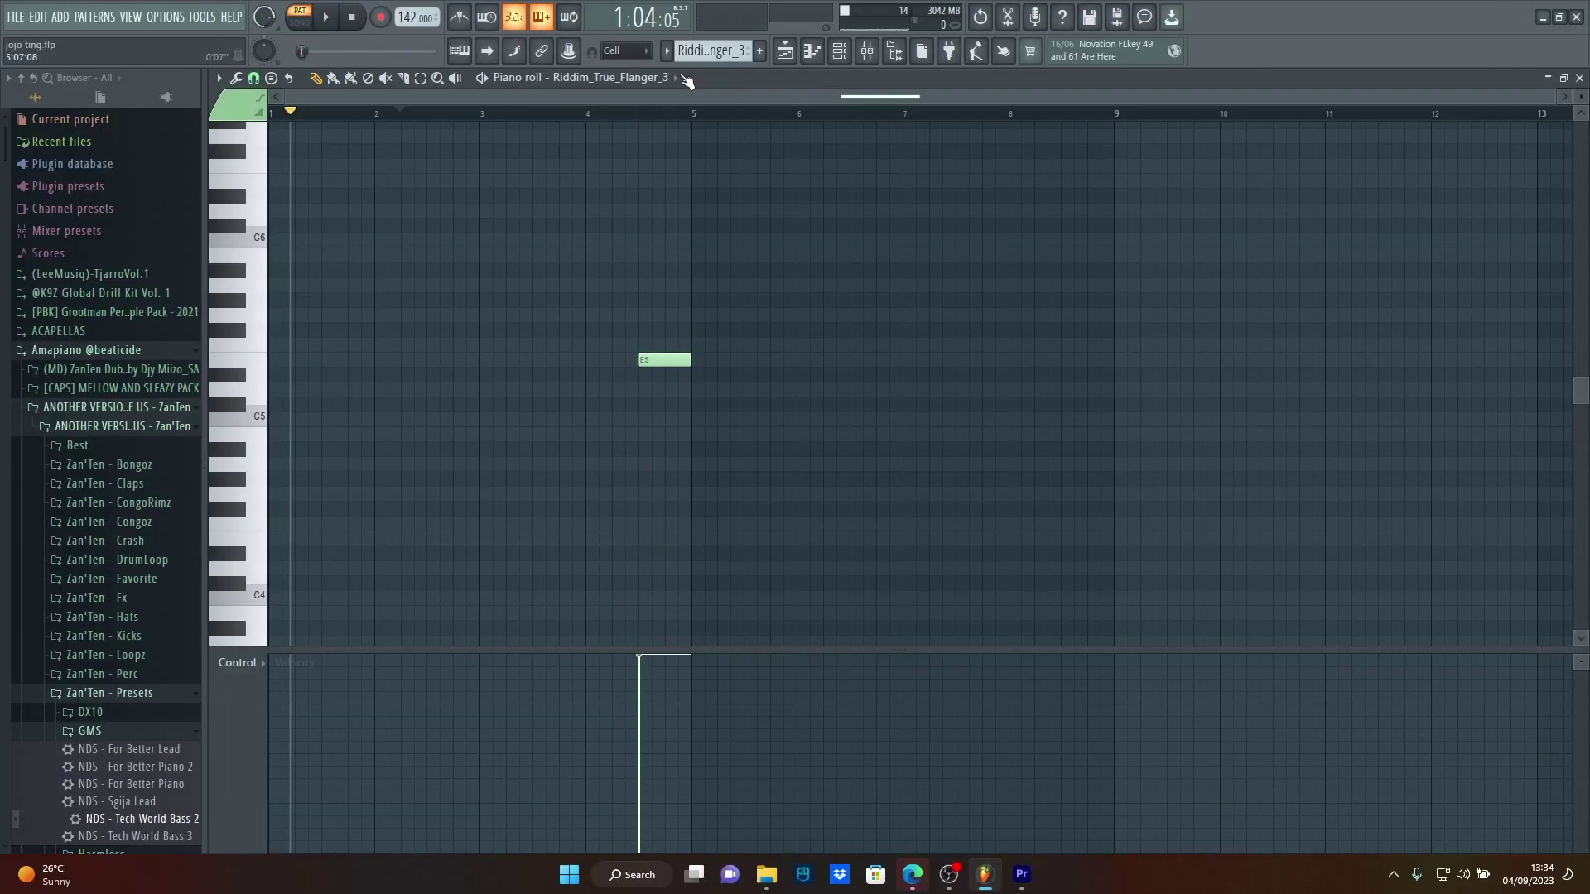
left_click(667, 52)
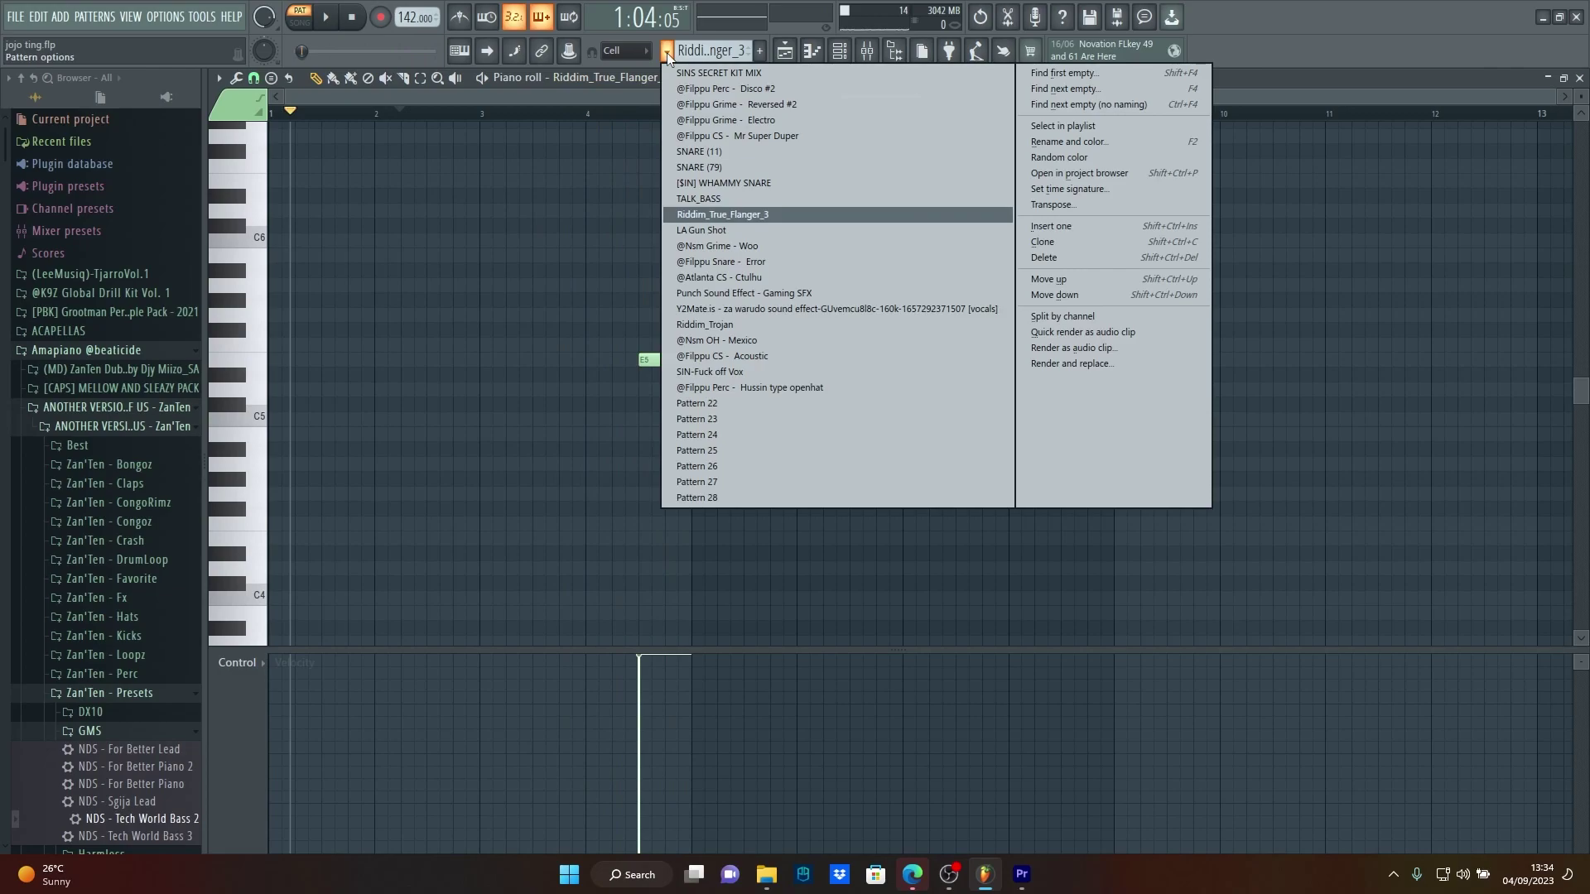
left_click(731, 245)
left_click(628, 78)
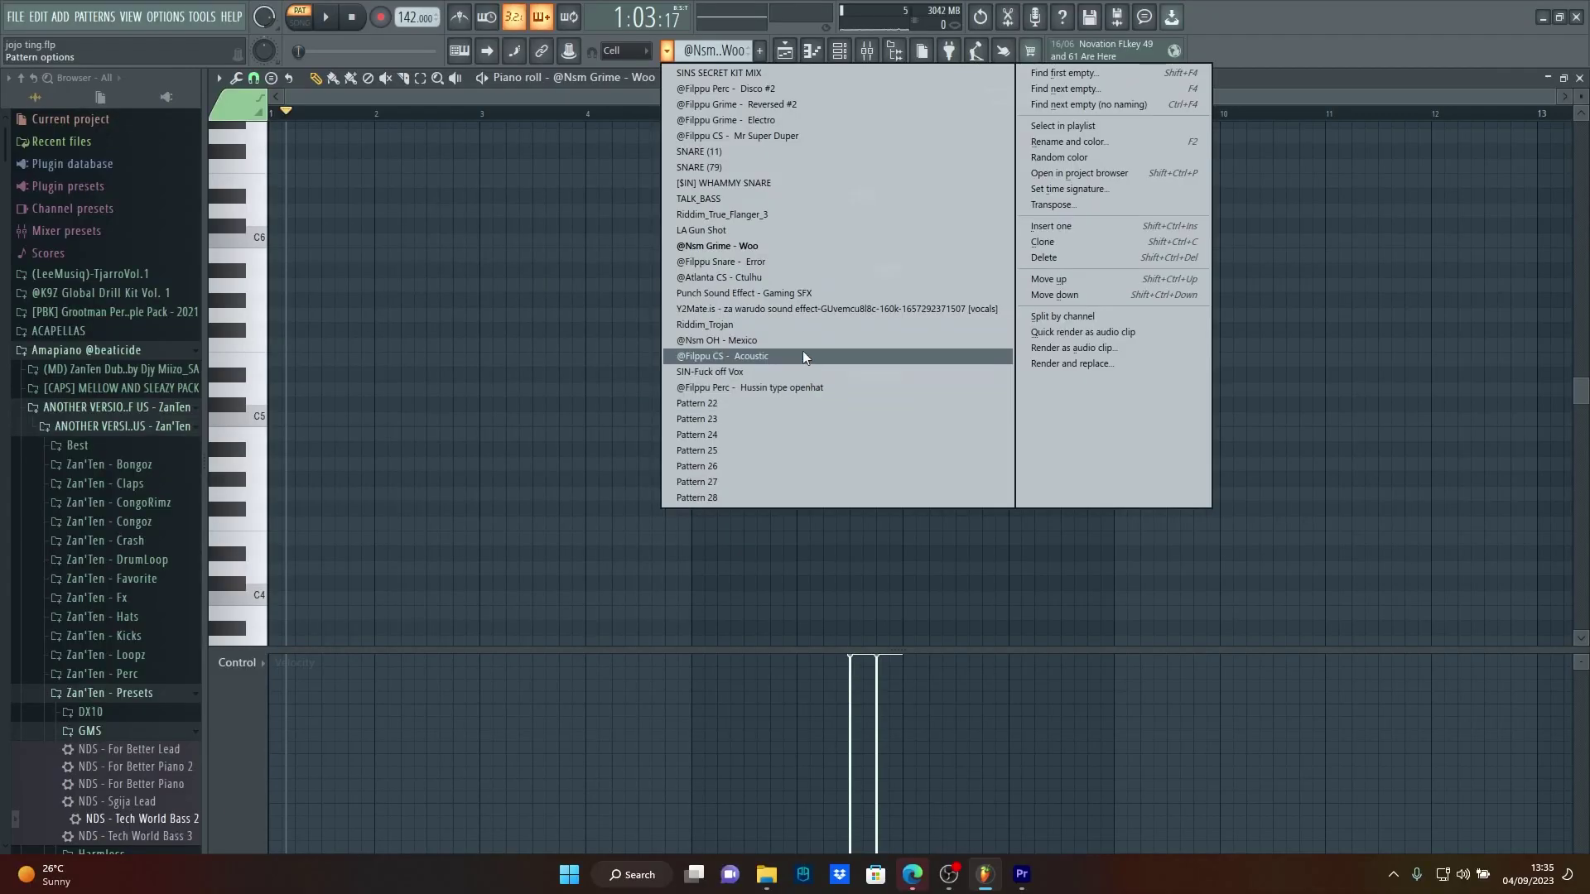
left_click(747, 198)
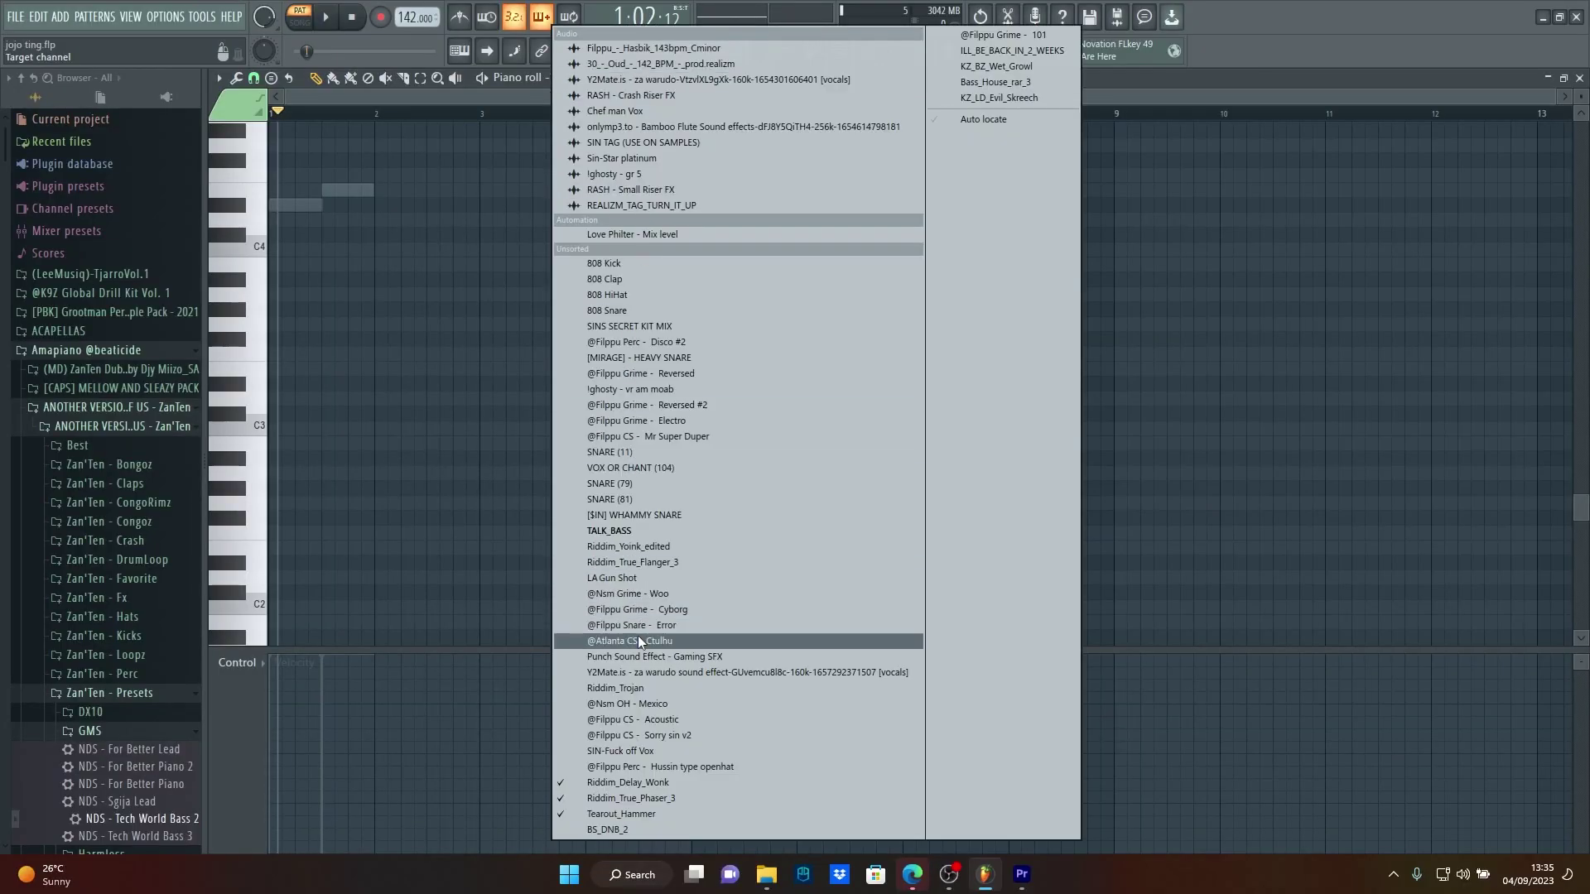
- Audition Pattern 22, showing the Riddim_Delay_Wonk channel and the Tearout_Hammer channel in the piano roll
left_click(629, 782)
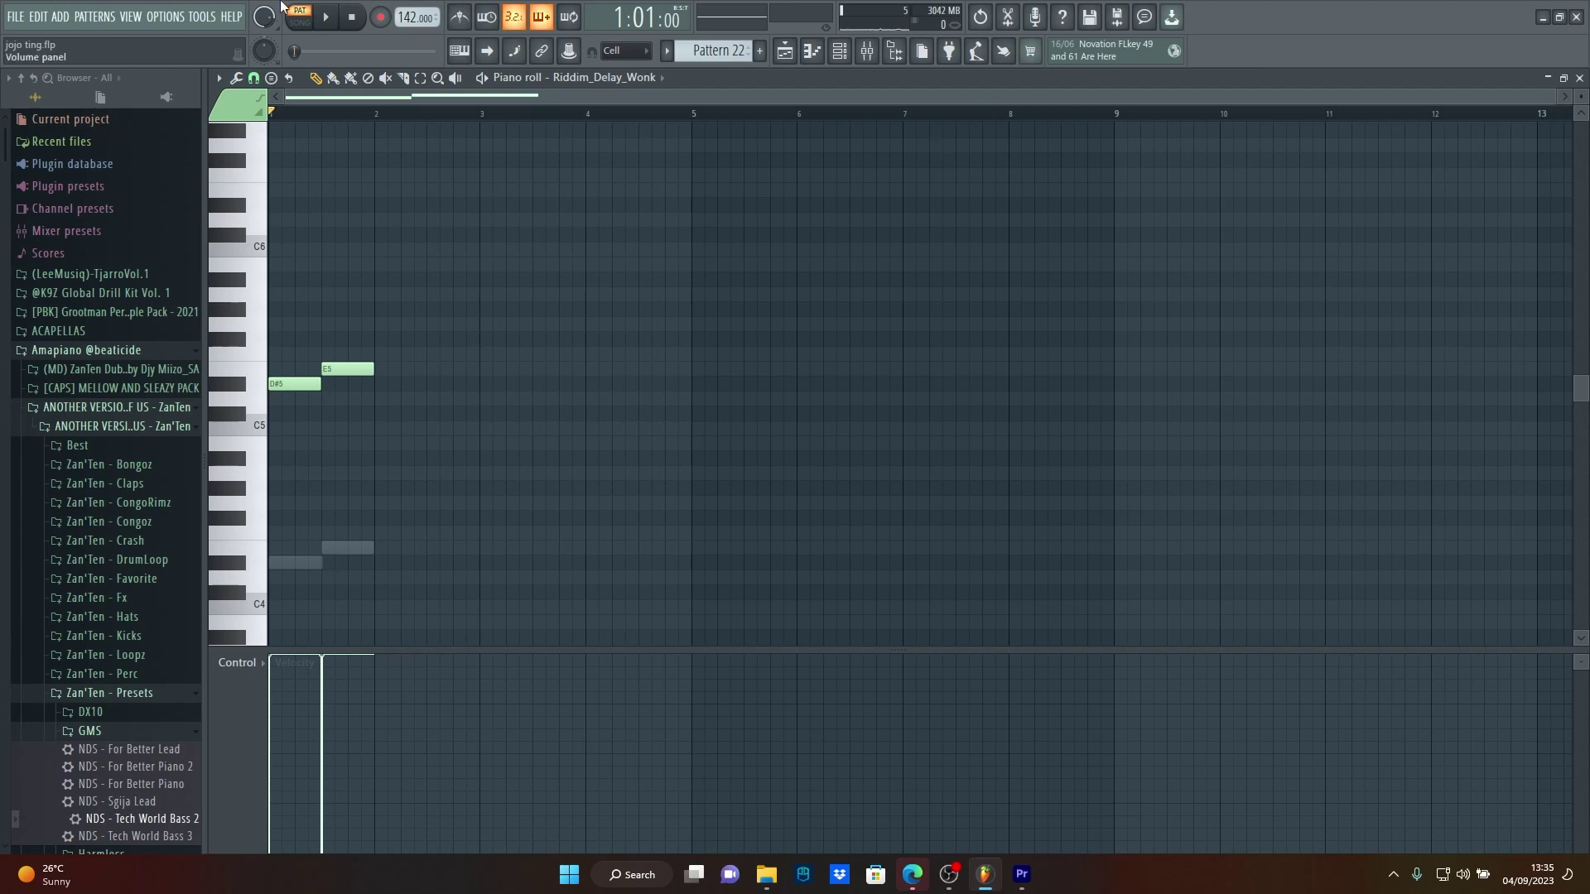
key("space")
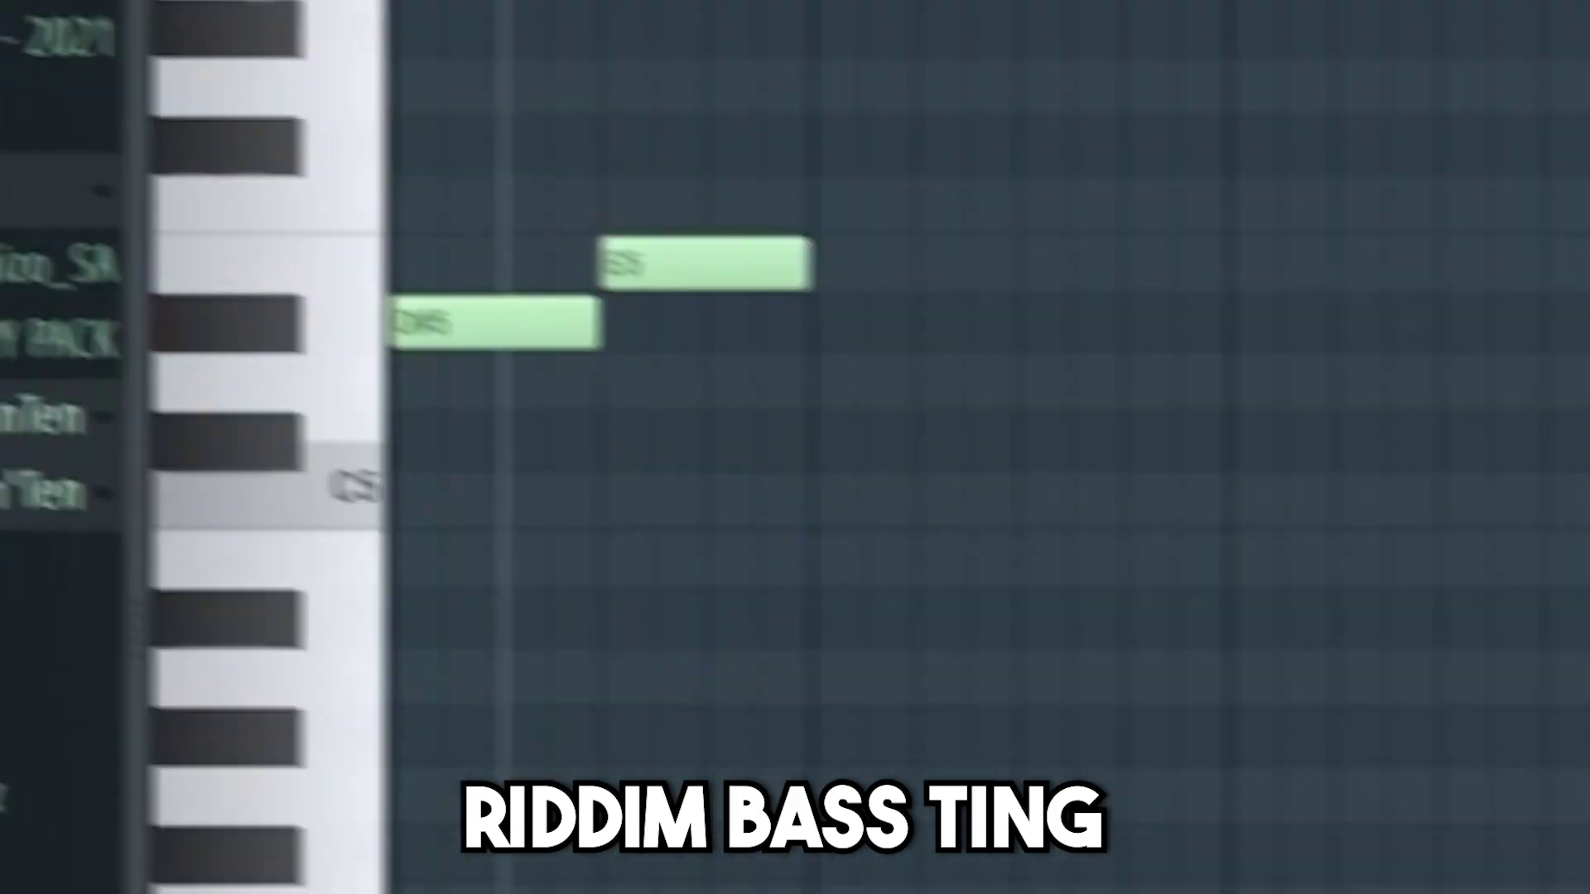
left_click(638, 77)
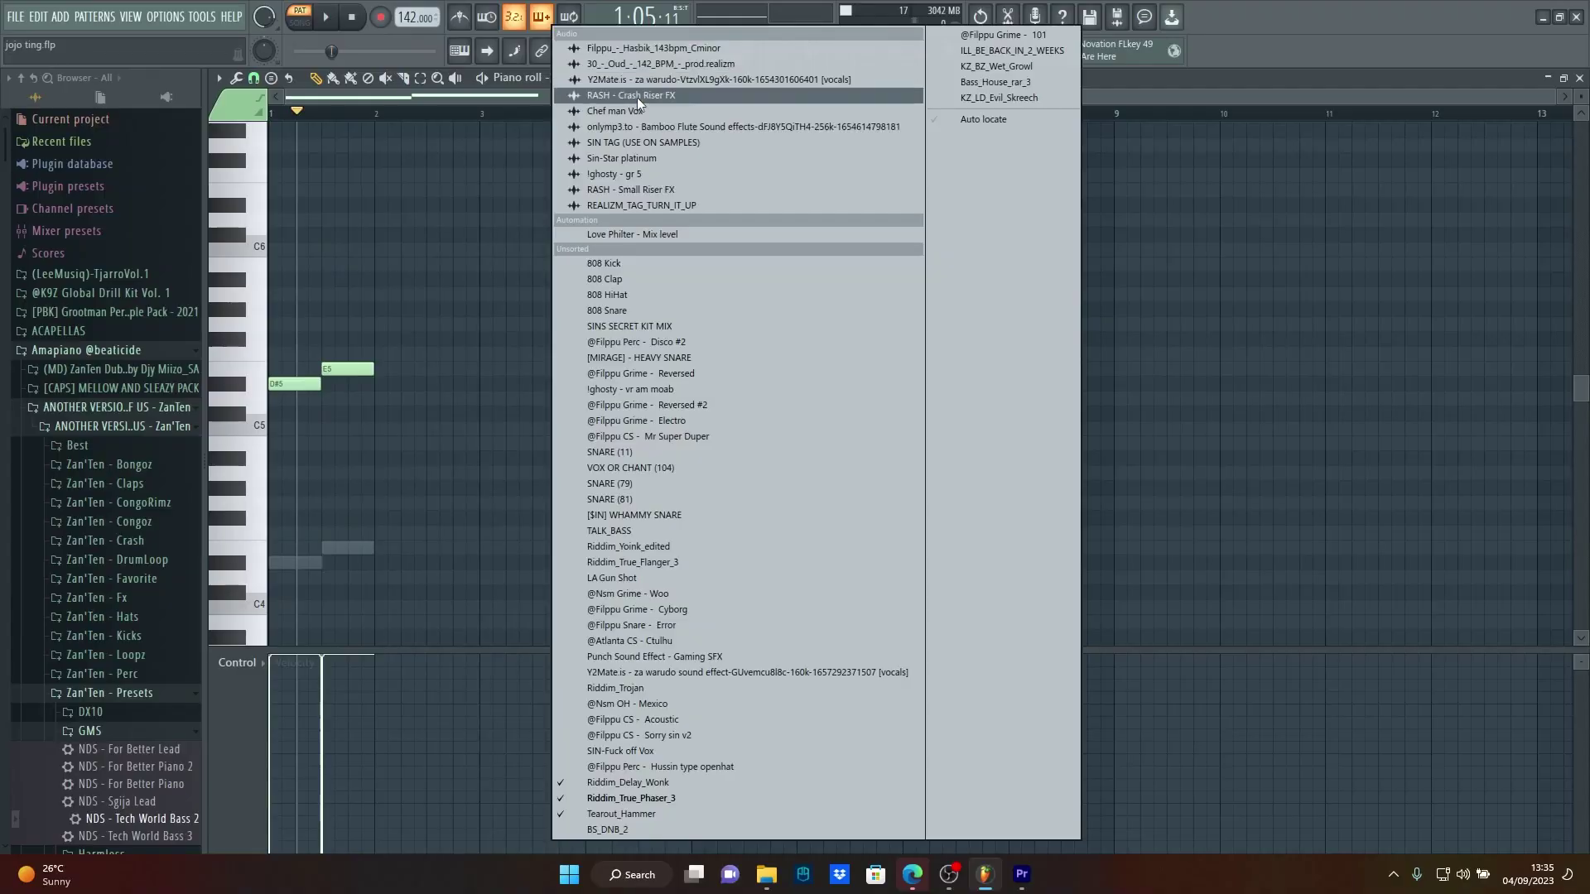
left_click(628, 813)
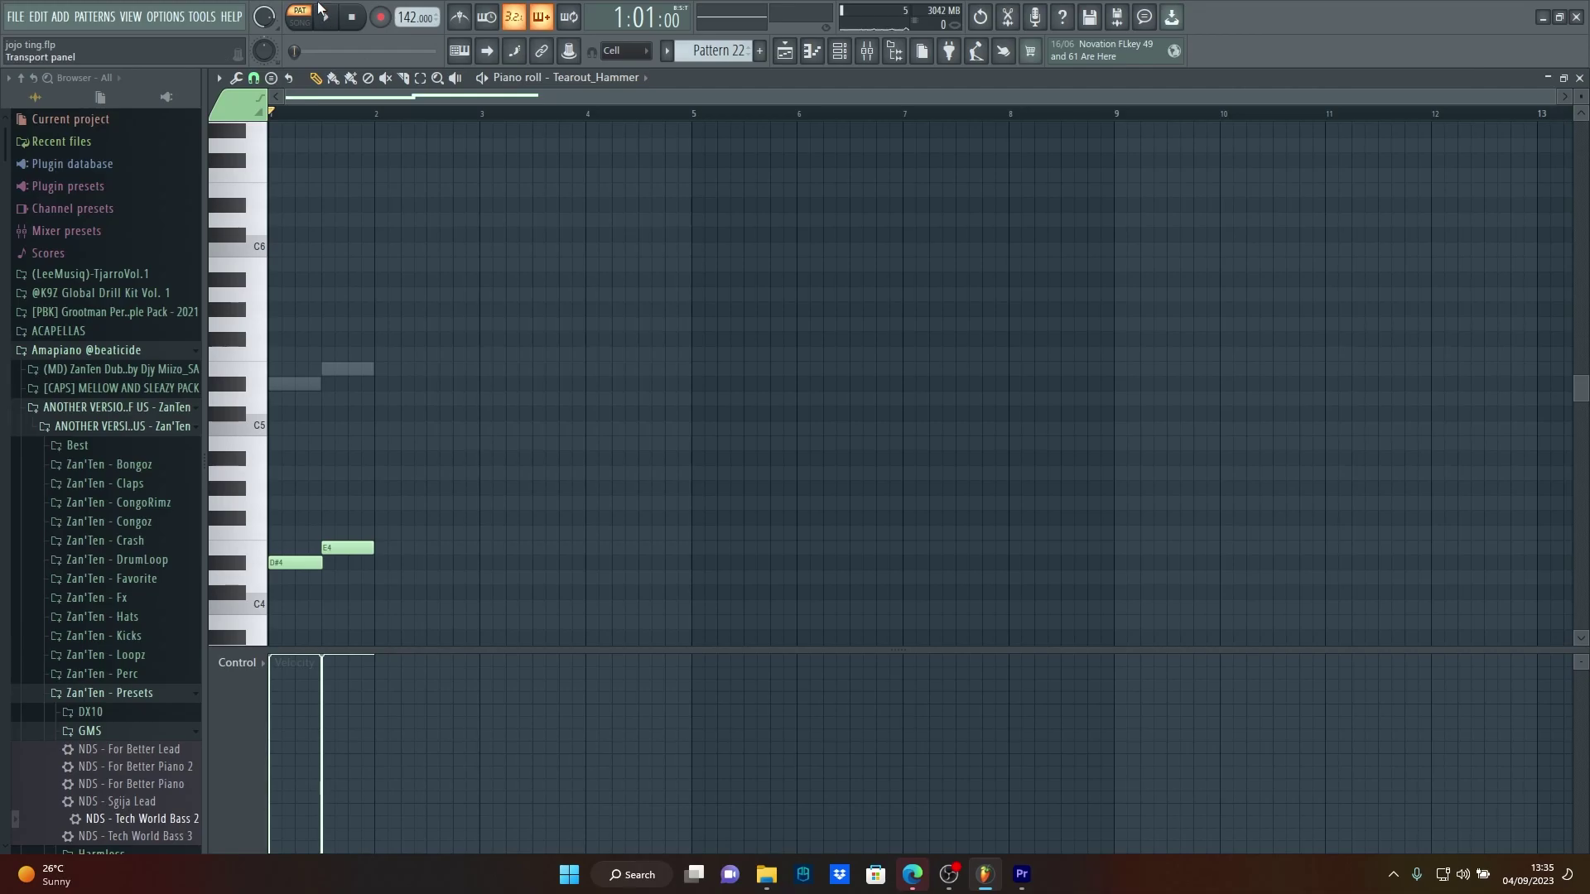
left_click(712, 51)
left_click(715, 423)
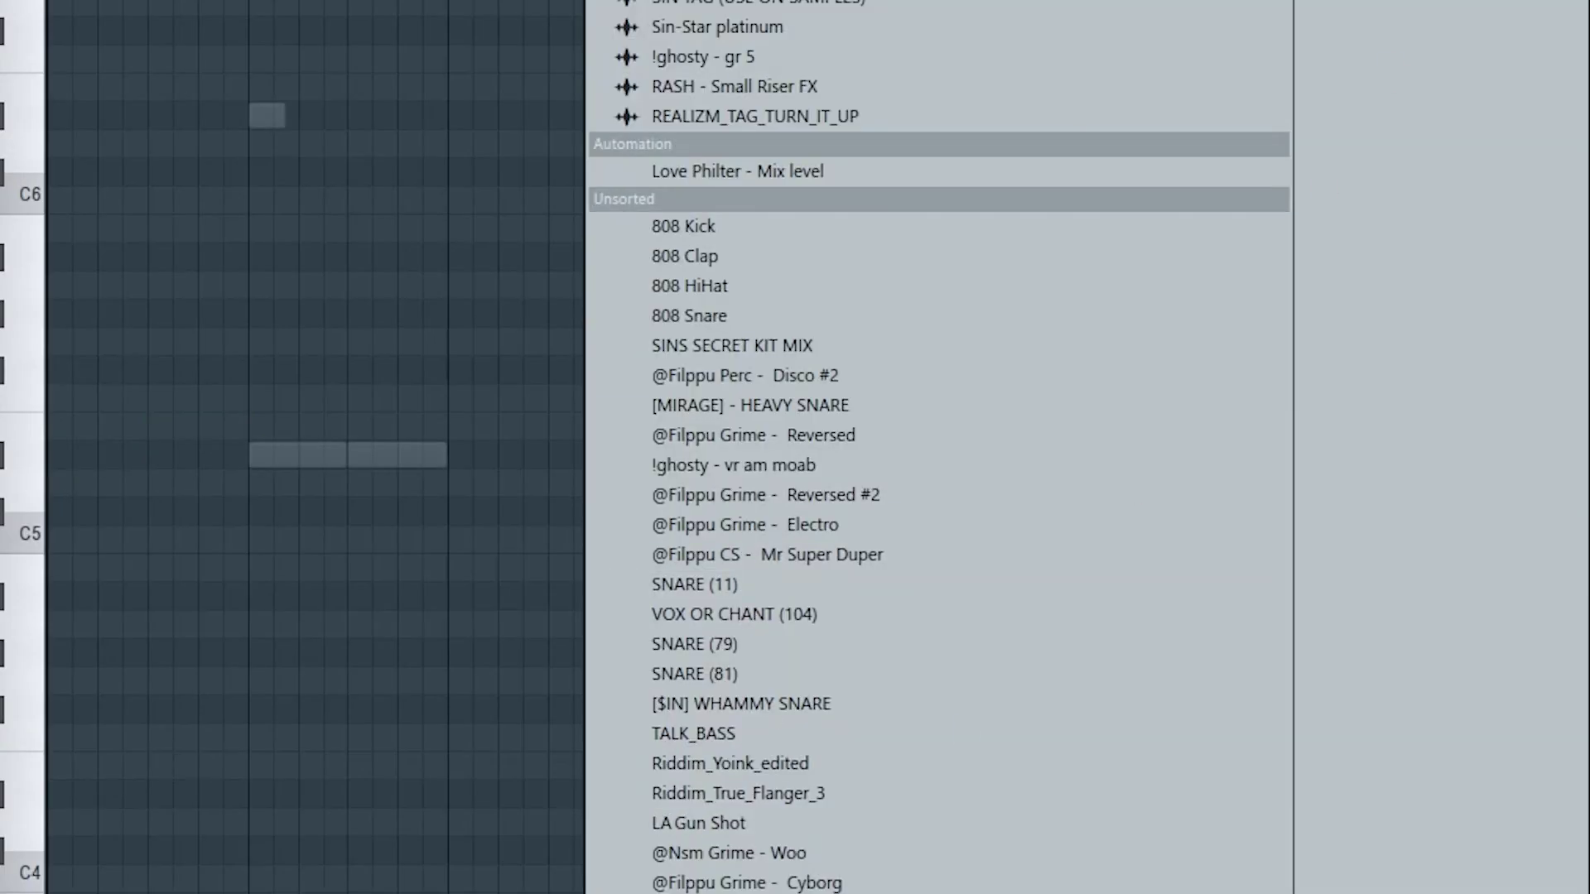
key("space")
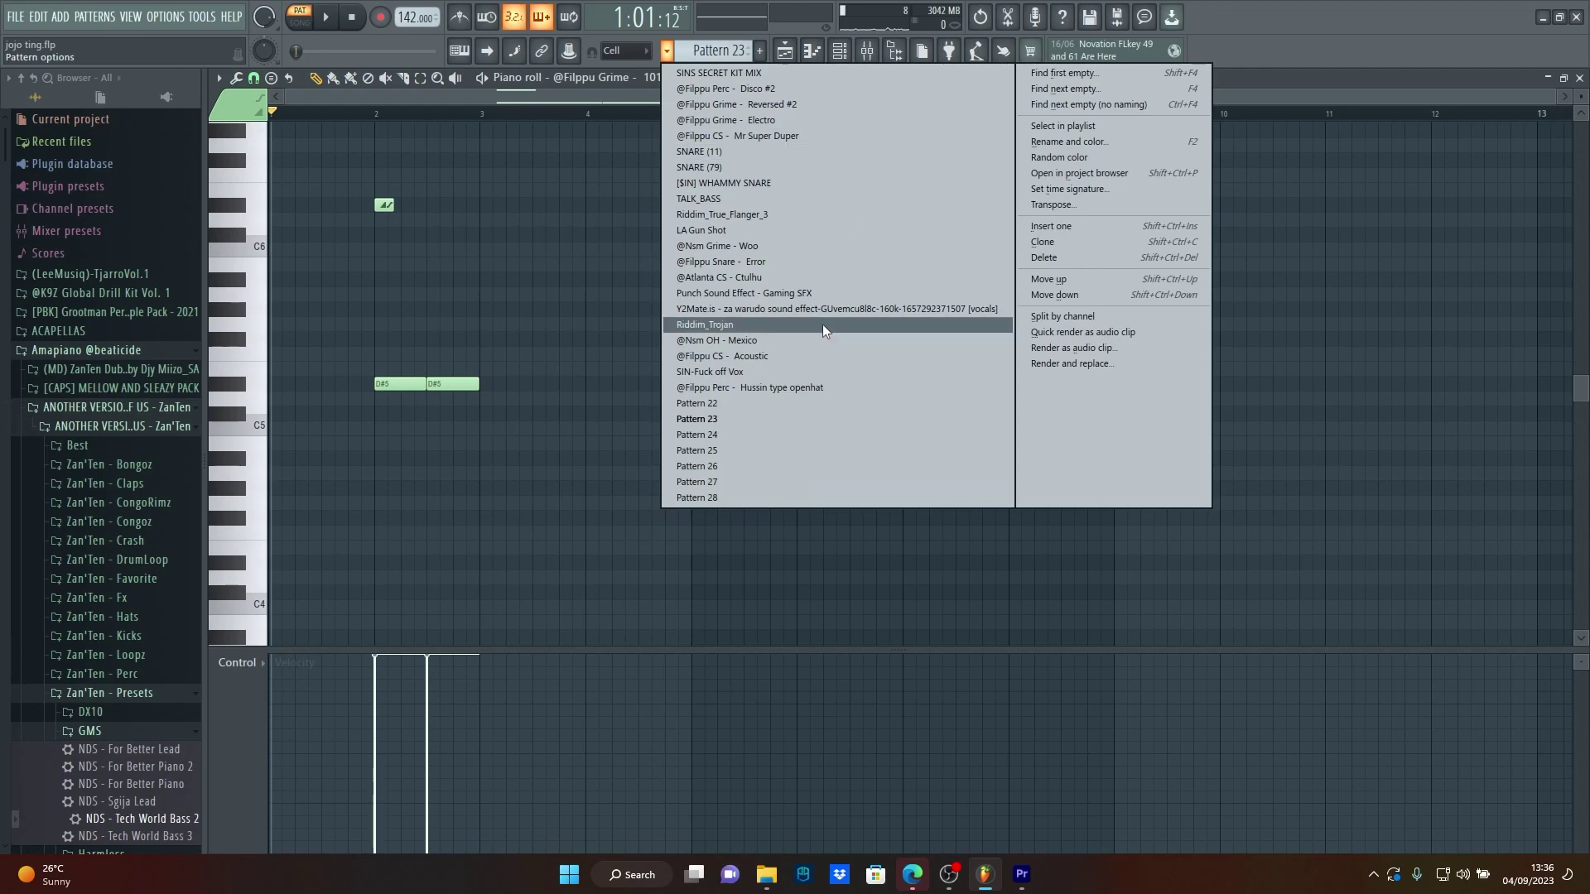
left_click(748, 434)
left_click(636, 79)
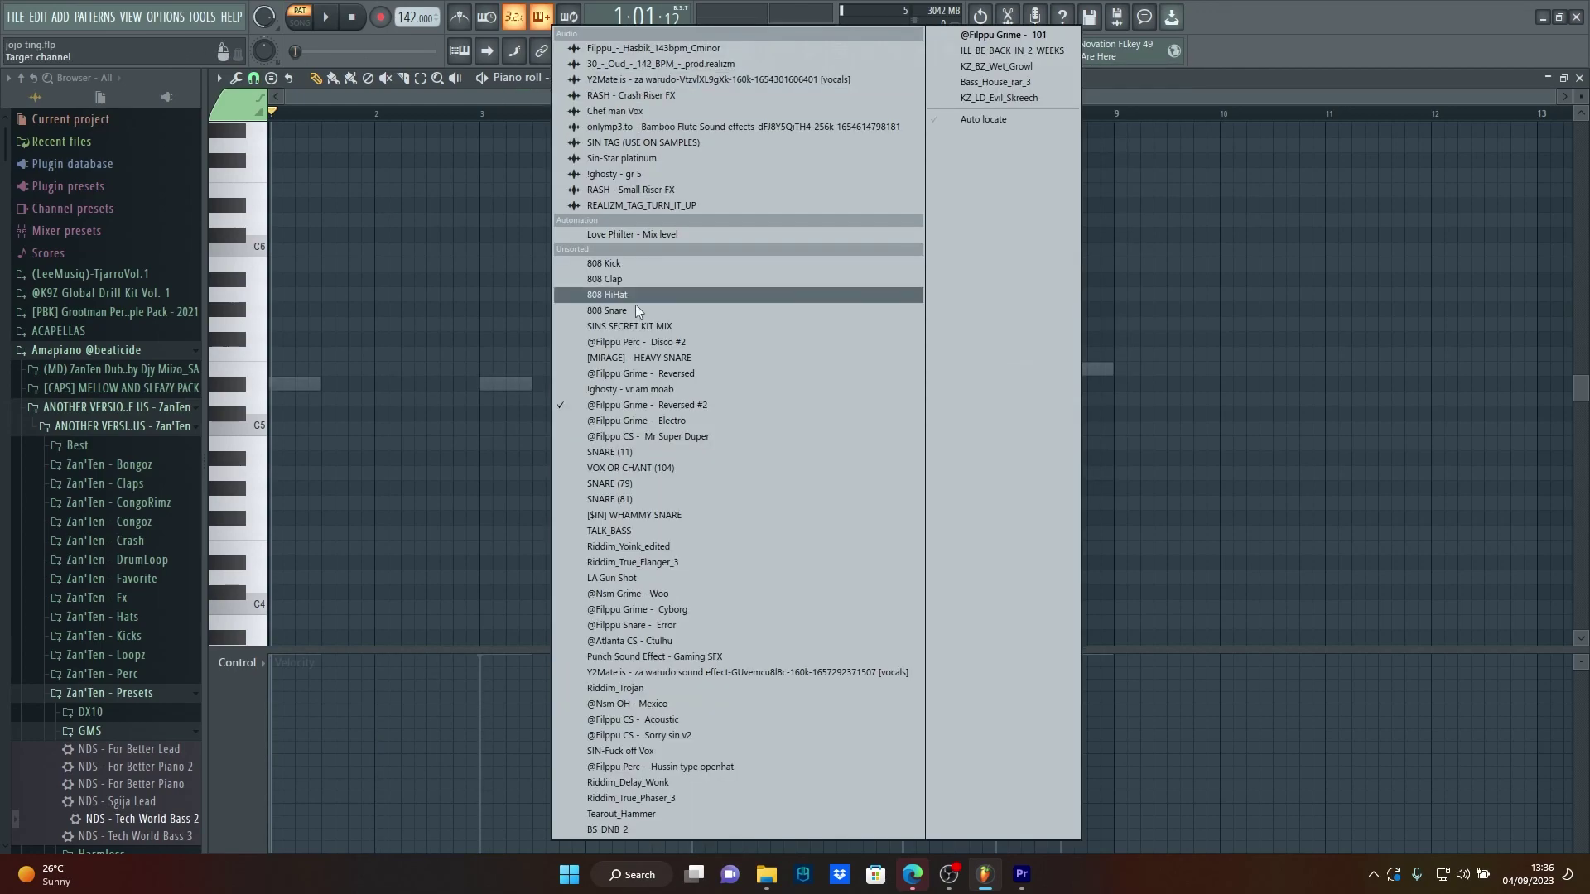
left_click(646, 401)
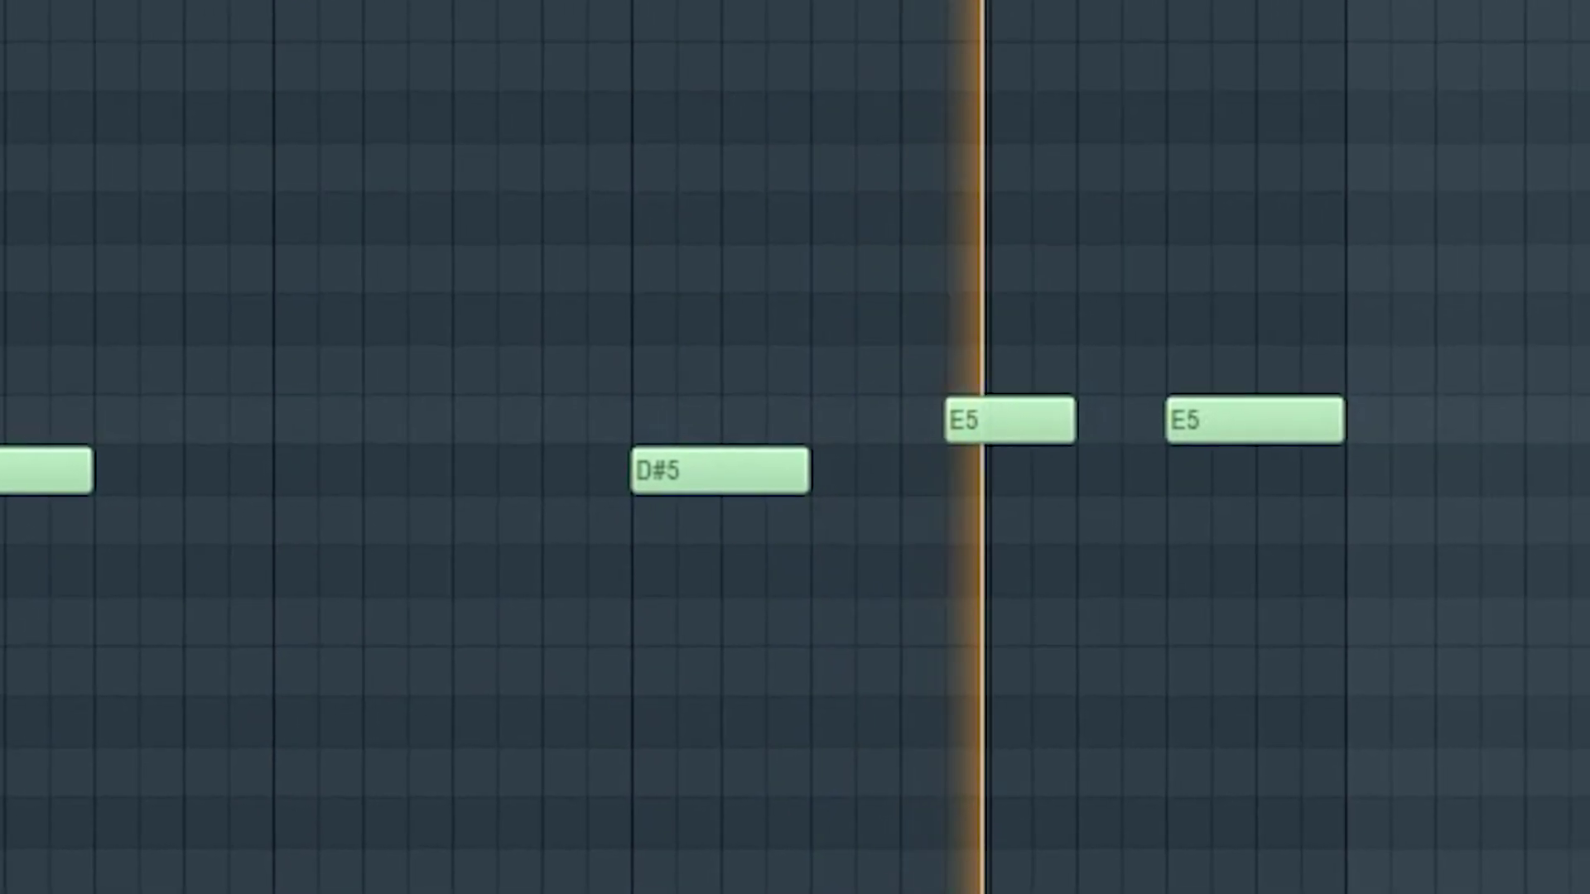
key("space")
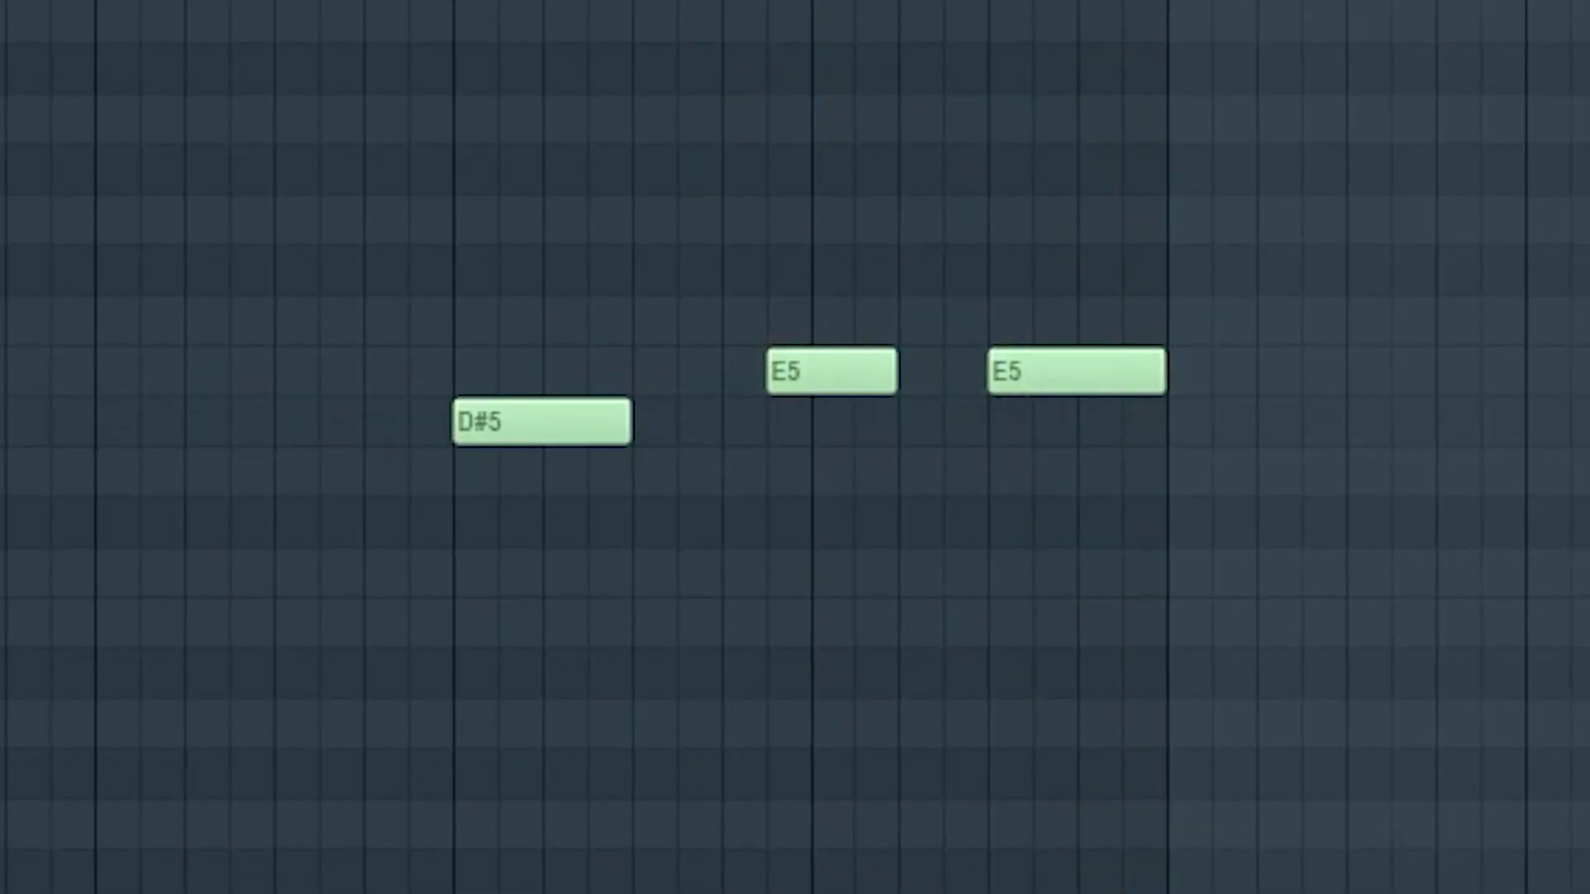
- Switch to Pattern 25, show its BS_DNB_2 channel in the piano roll and play it
left_click(668, 53)
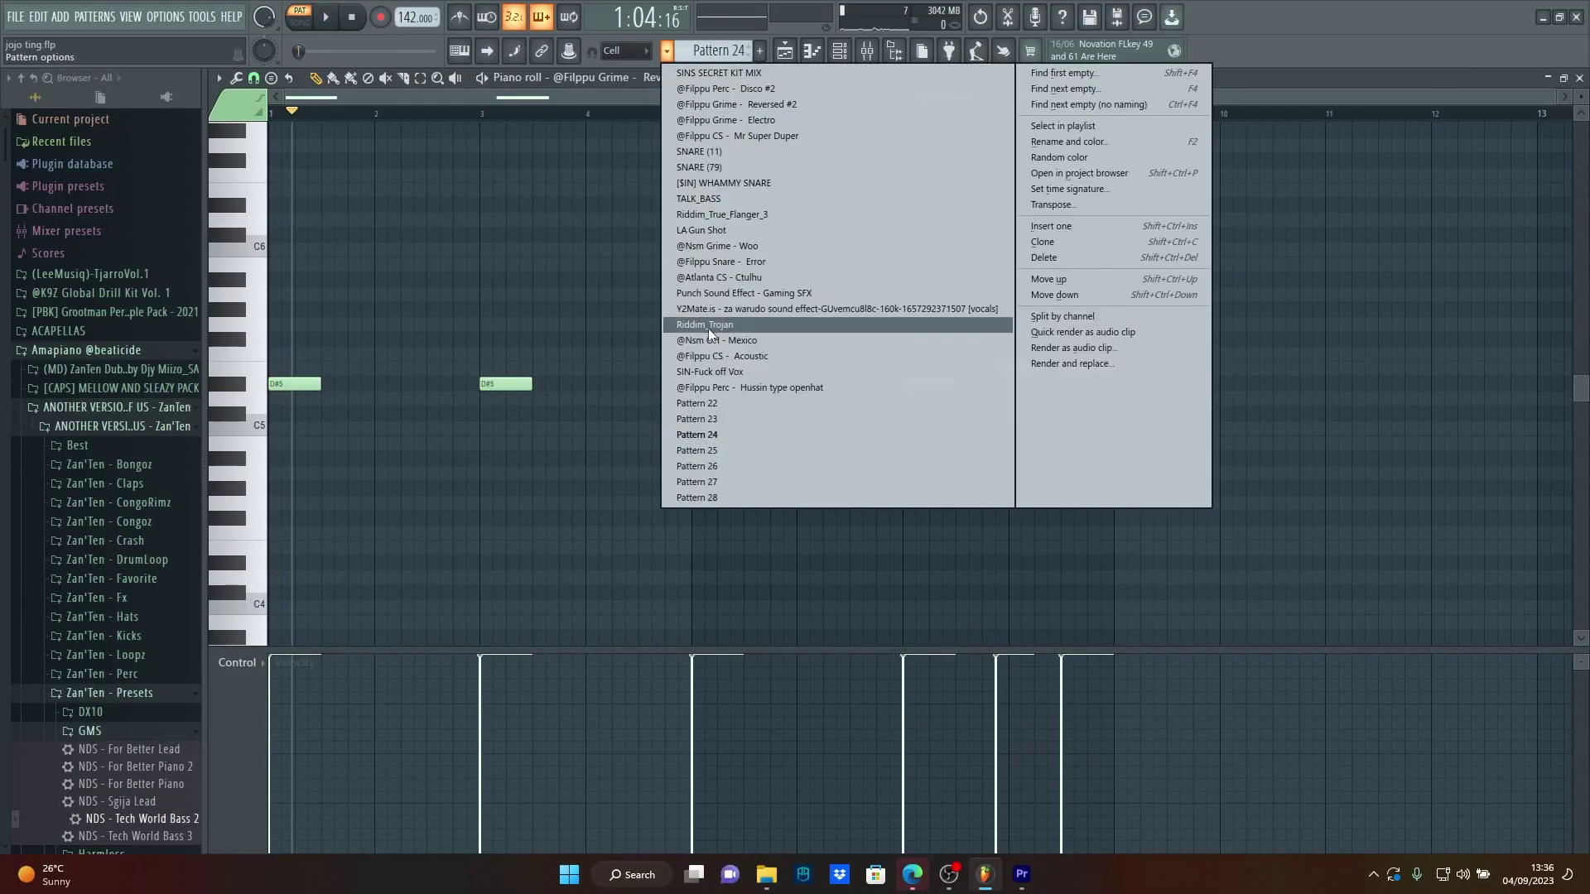
left_click(689, 460)
left_click(662, 77)
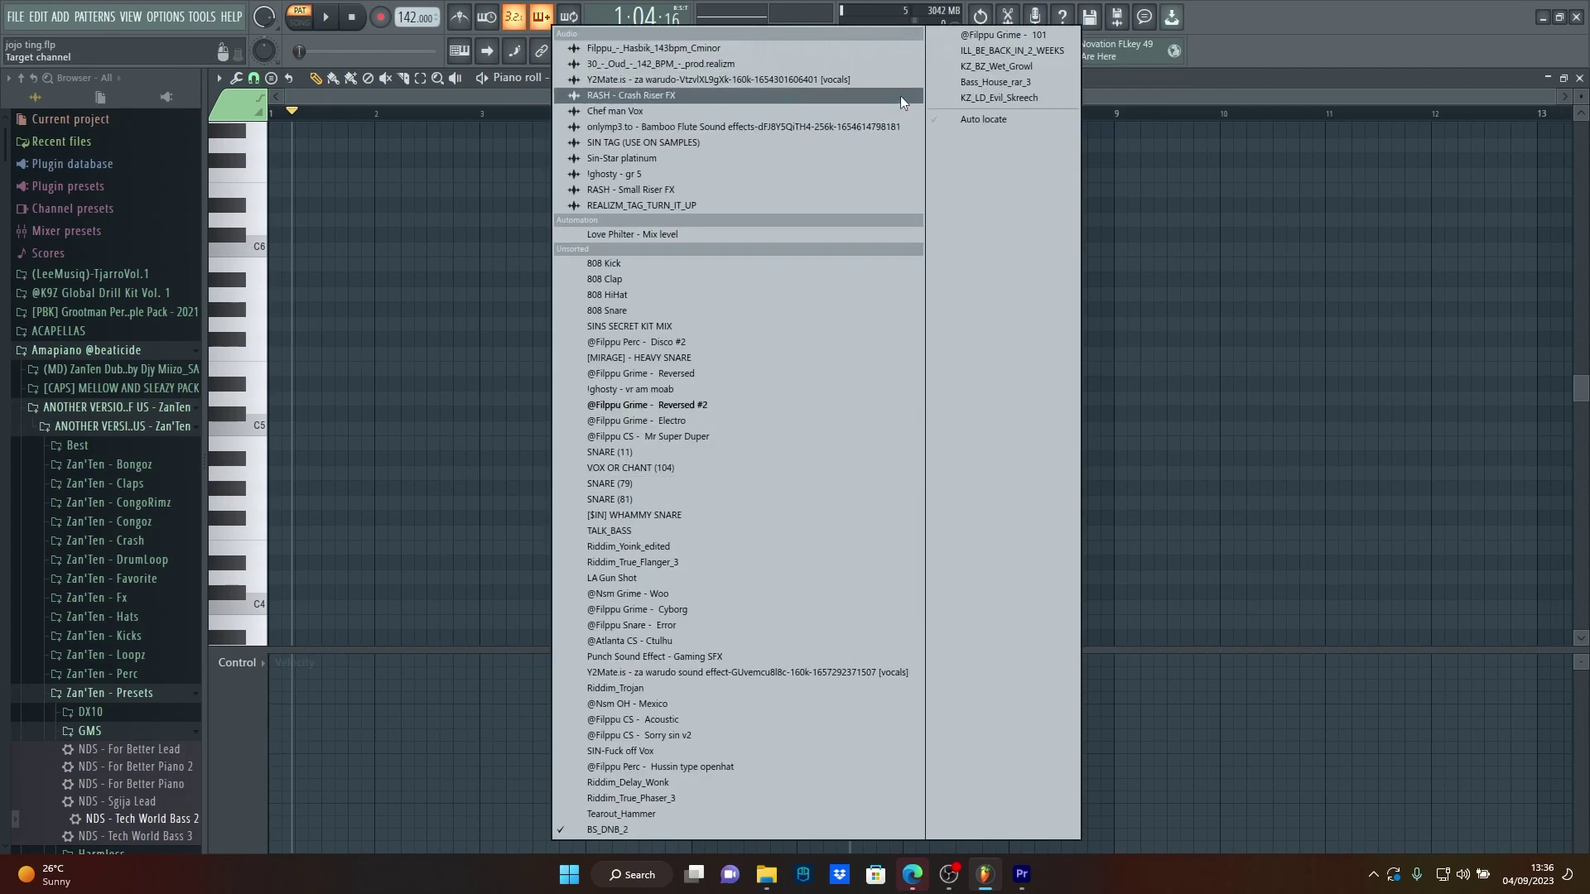
left_click(687, 829)
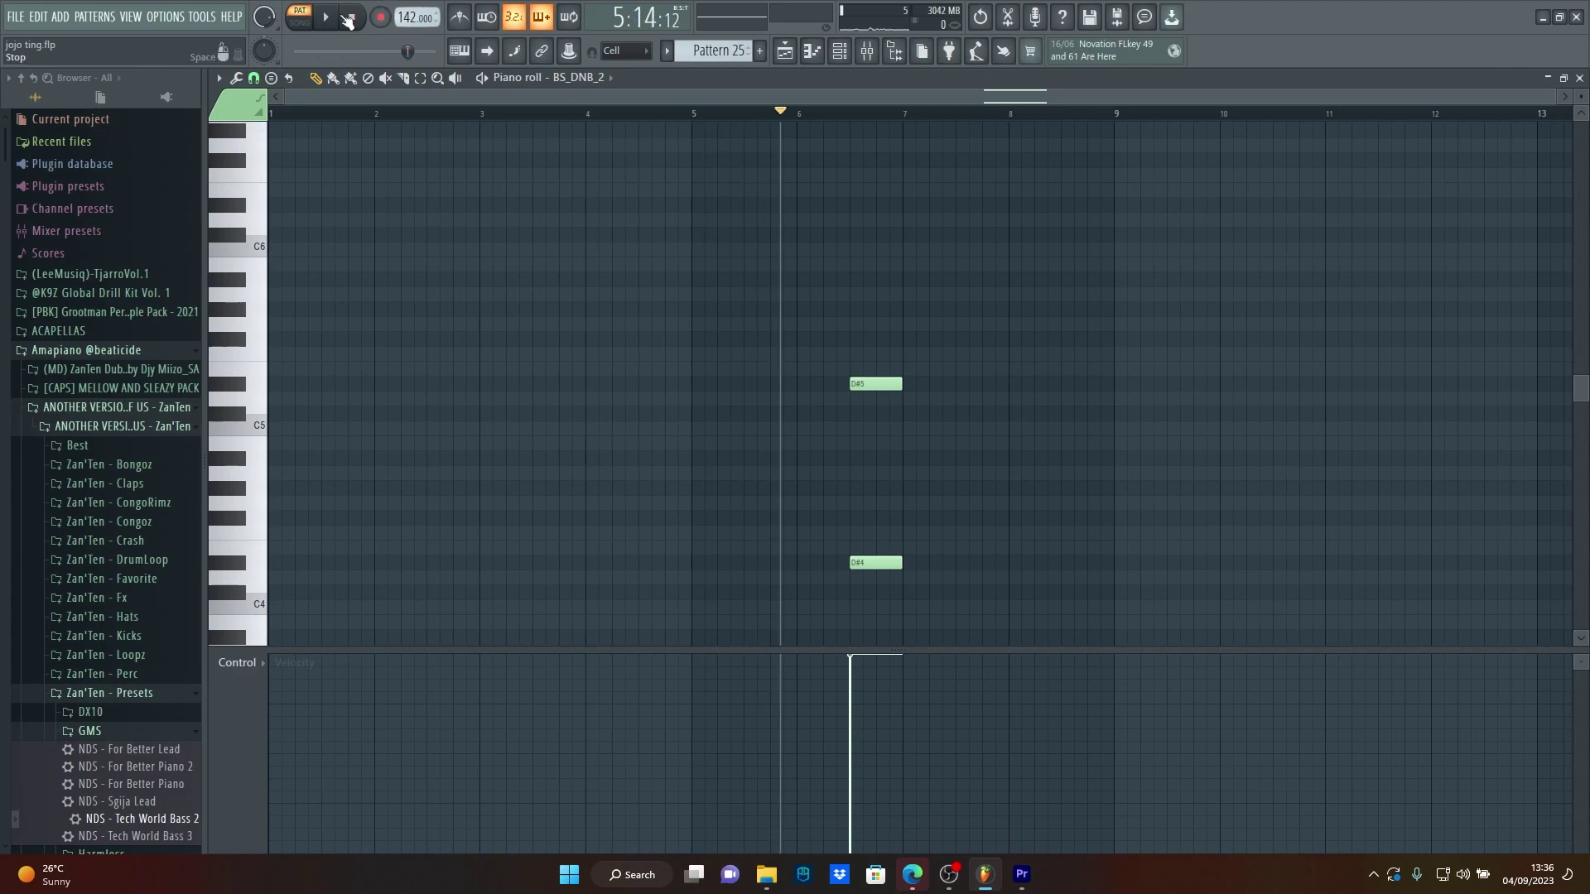
left_click_drag(390, 113, 778, 249)
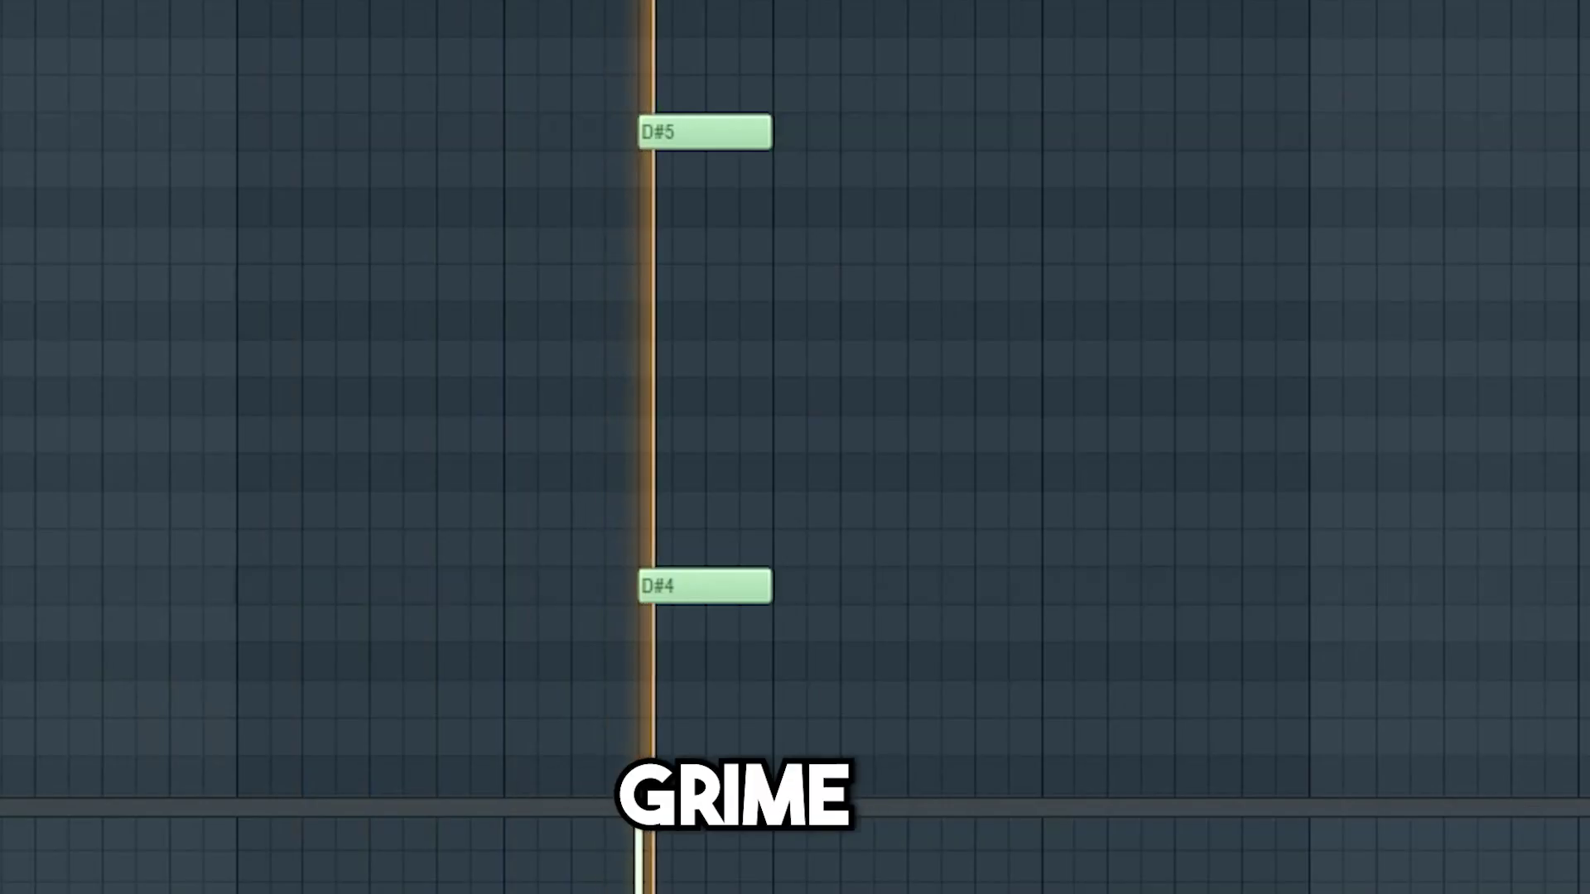
key("space")
- Audition Pattern 26, showing the ILL_BE_BACK_IN_2_WEEKS channel and the KZ_BZ_Wet_Growl channel in the piano roll
left_click(667, 51)
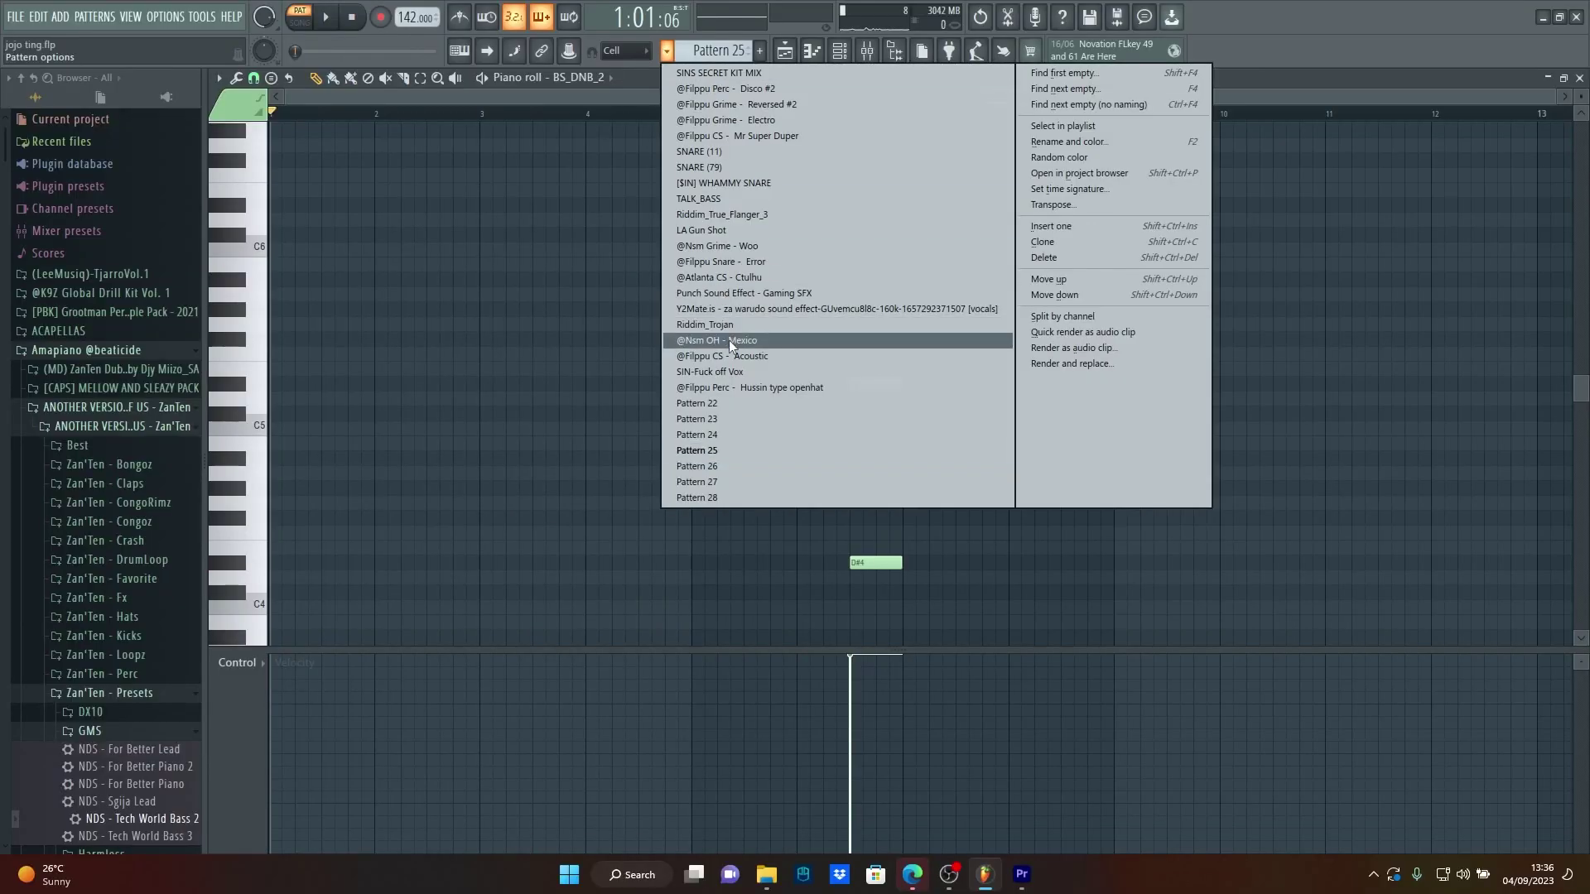
left_click(723, 468)
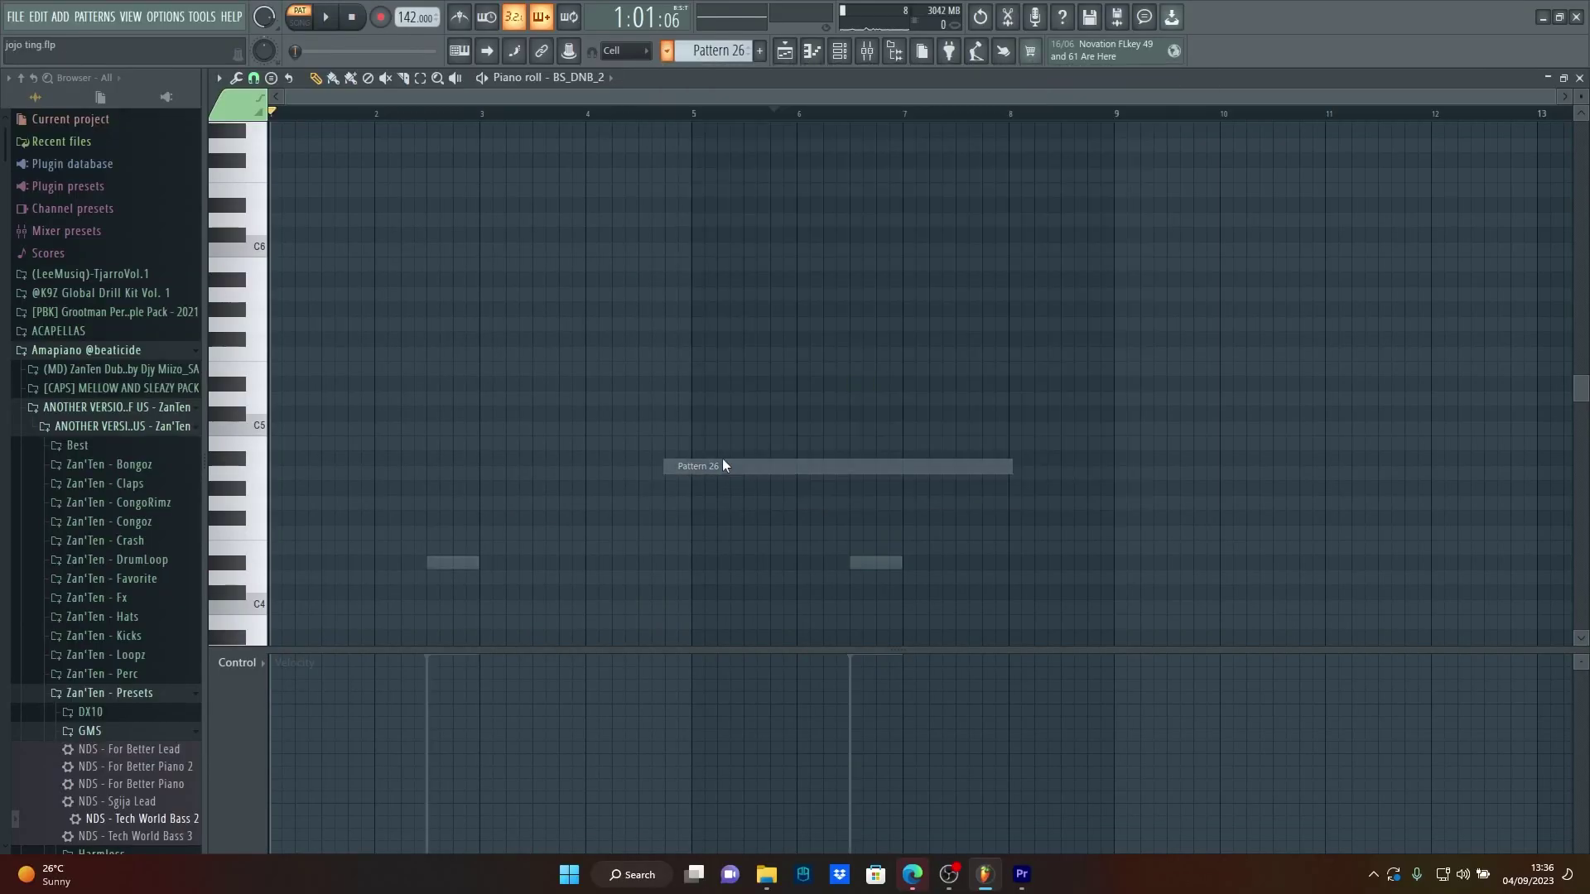
left_click(596, 76)
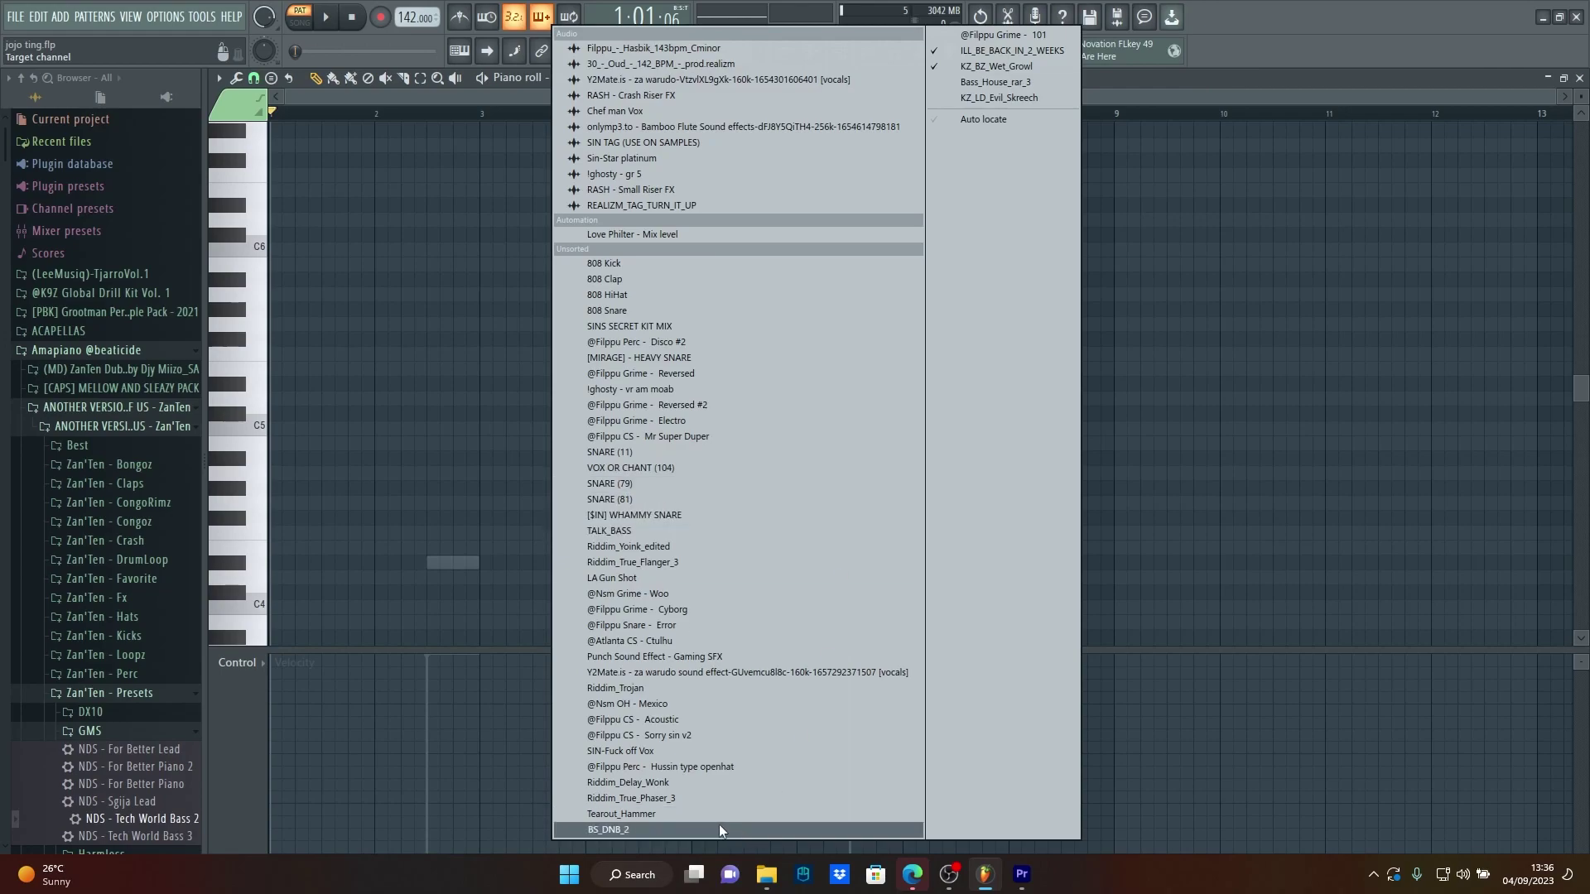
left_click(1012, 51)
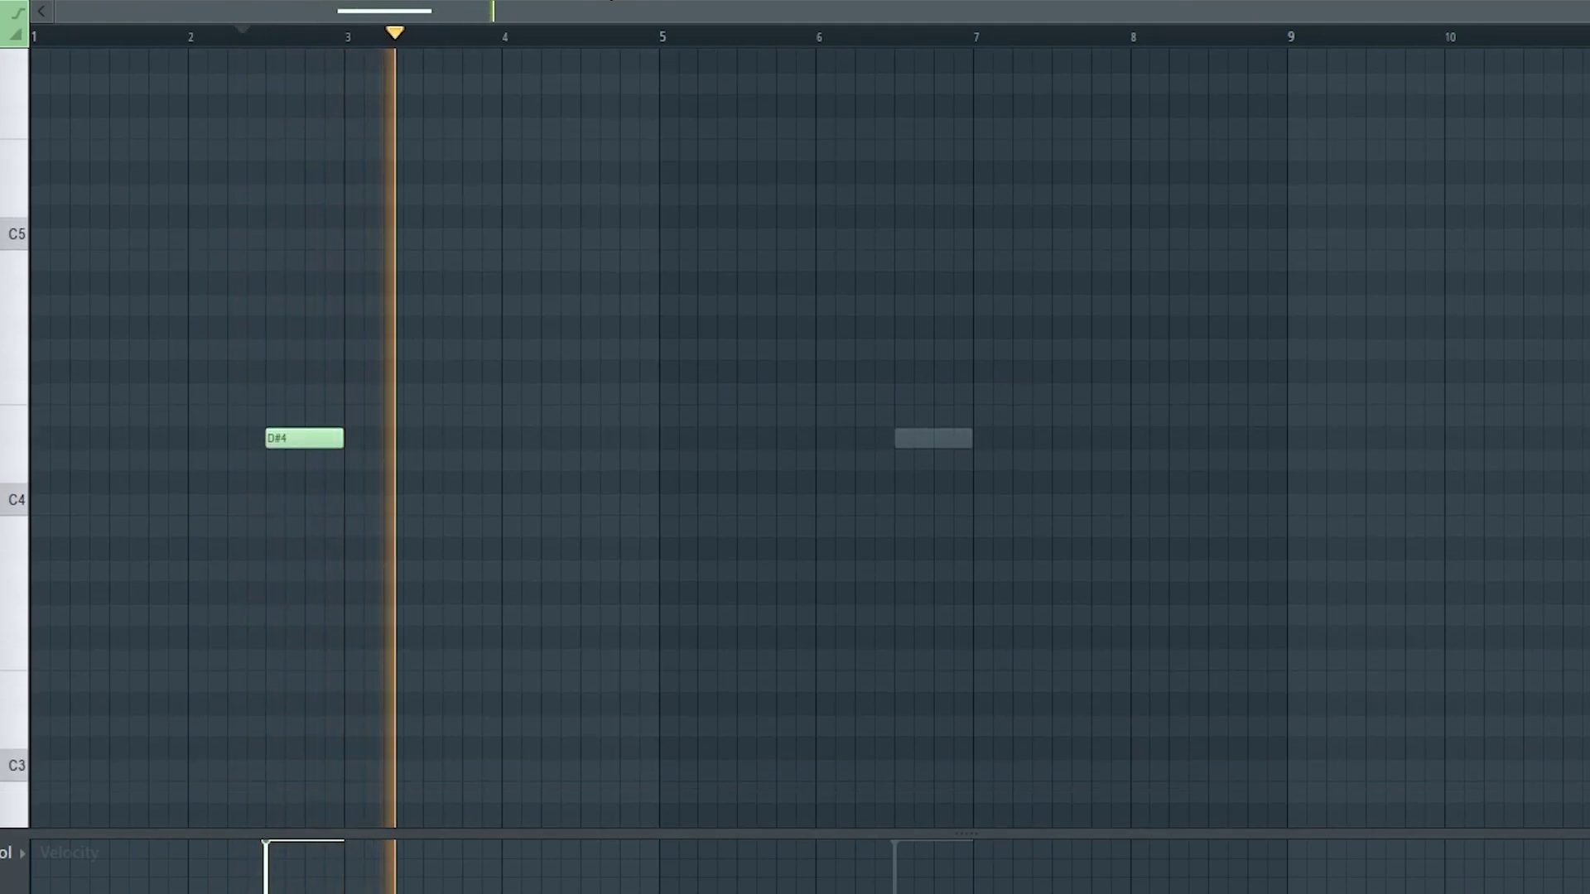
left_click(795, 3)
left_click(857, 53)
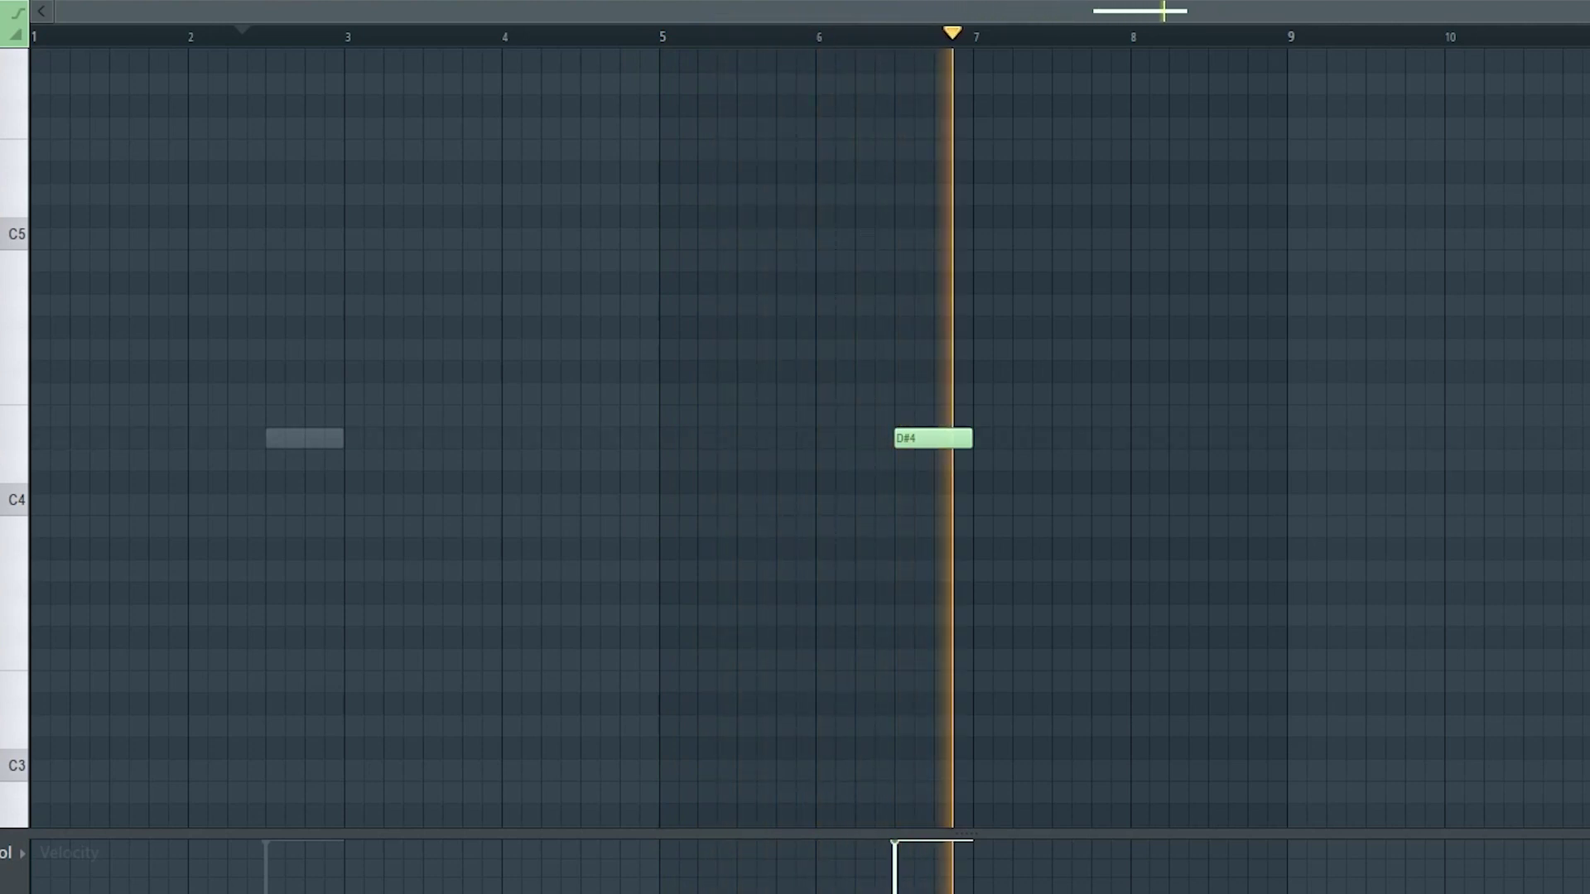
left_click(662, 1)
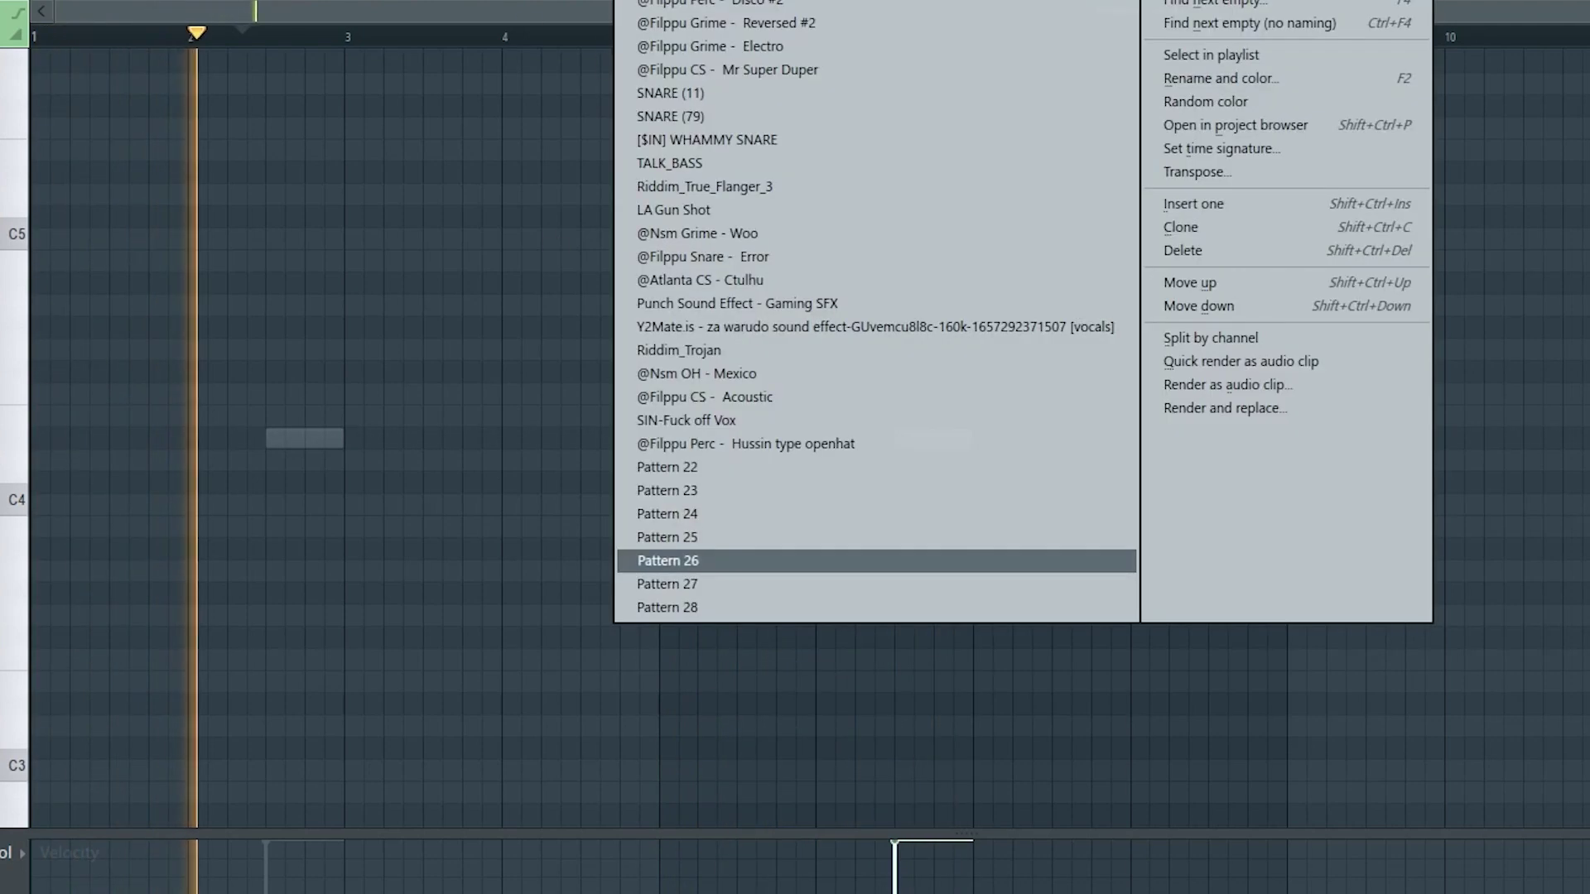
left_click(675, 585)
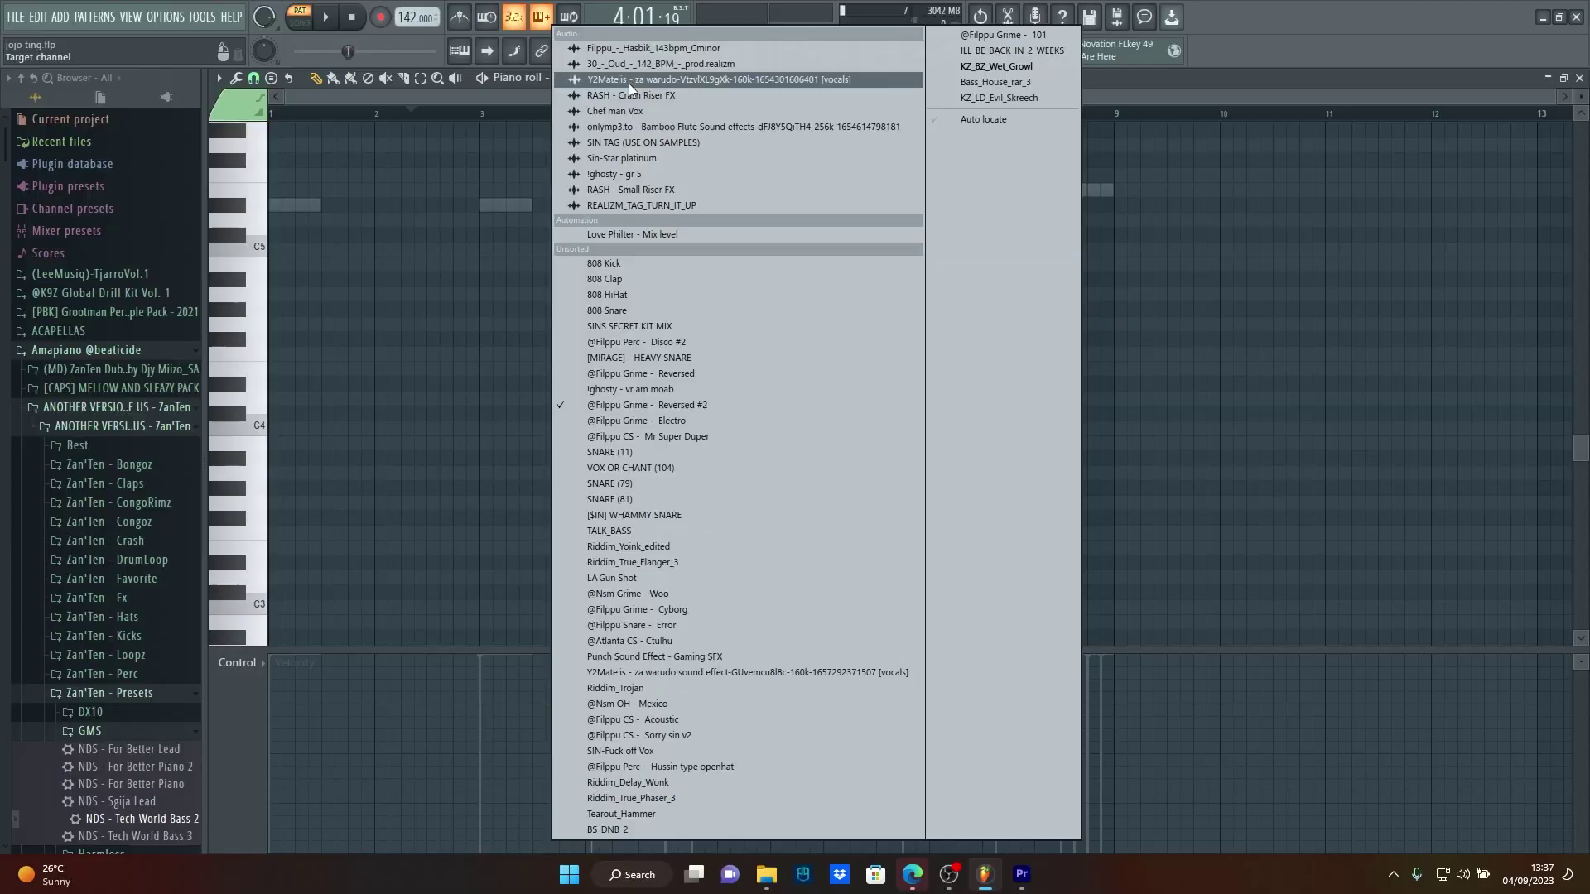
left_click(618, 406)
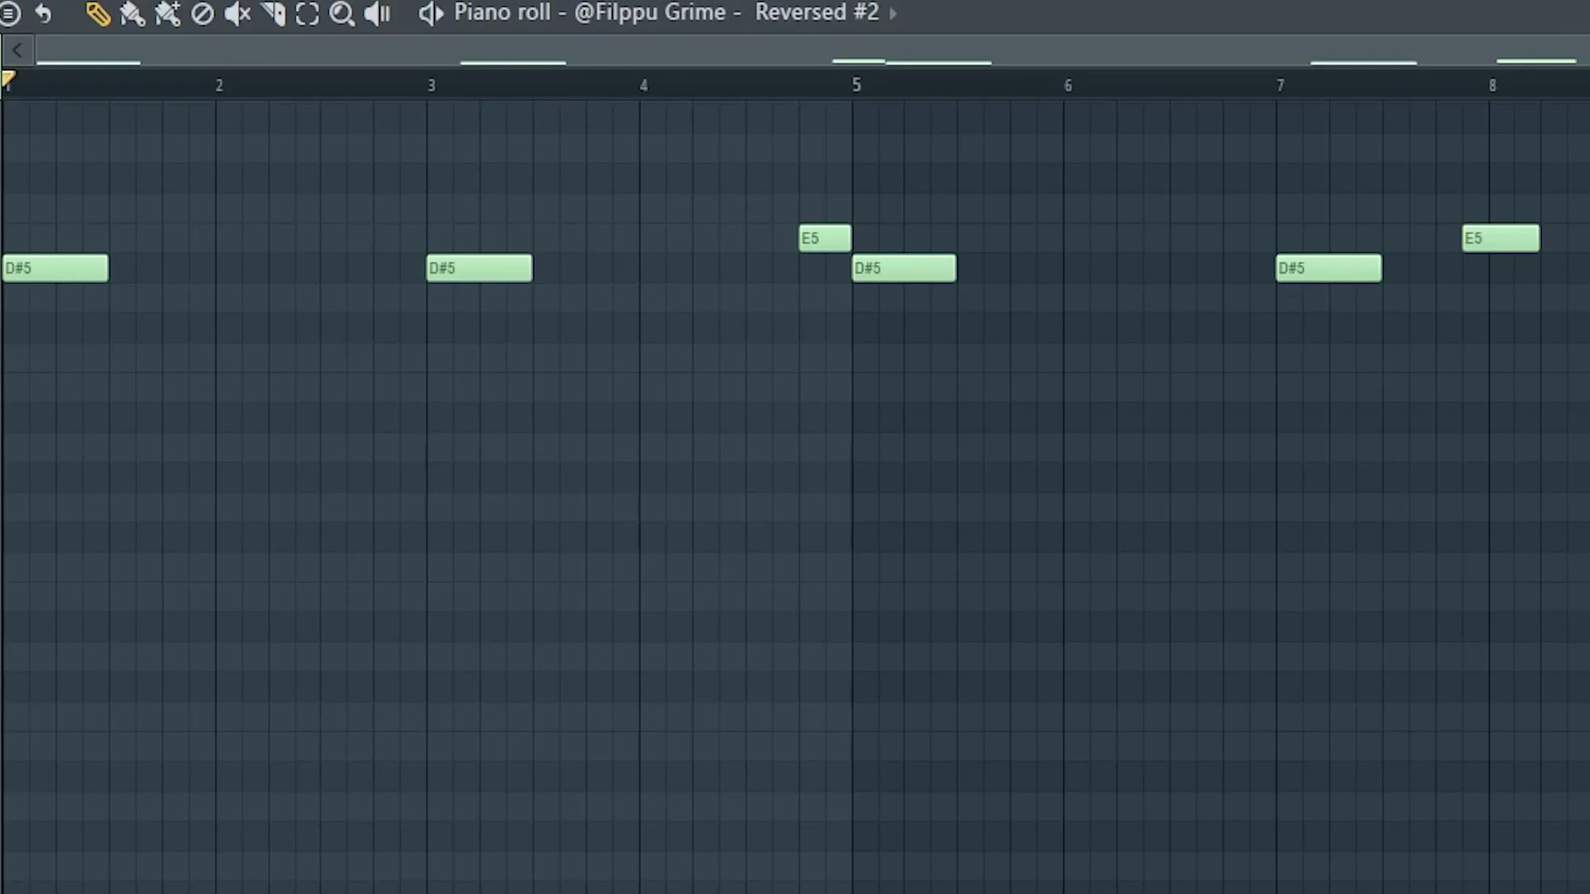
left_click(331, 15)
scroll(885, 414, "up", 5)
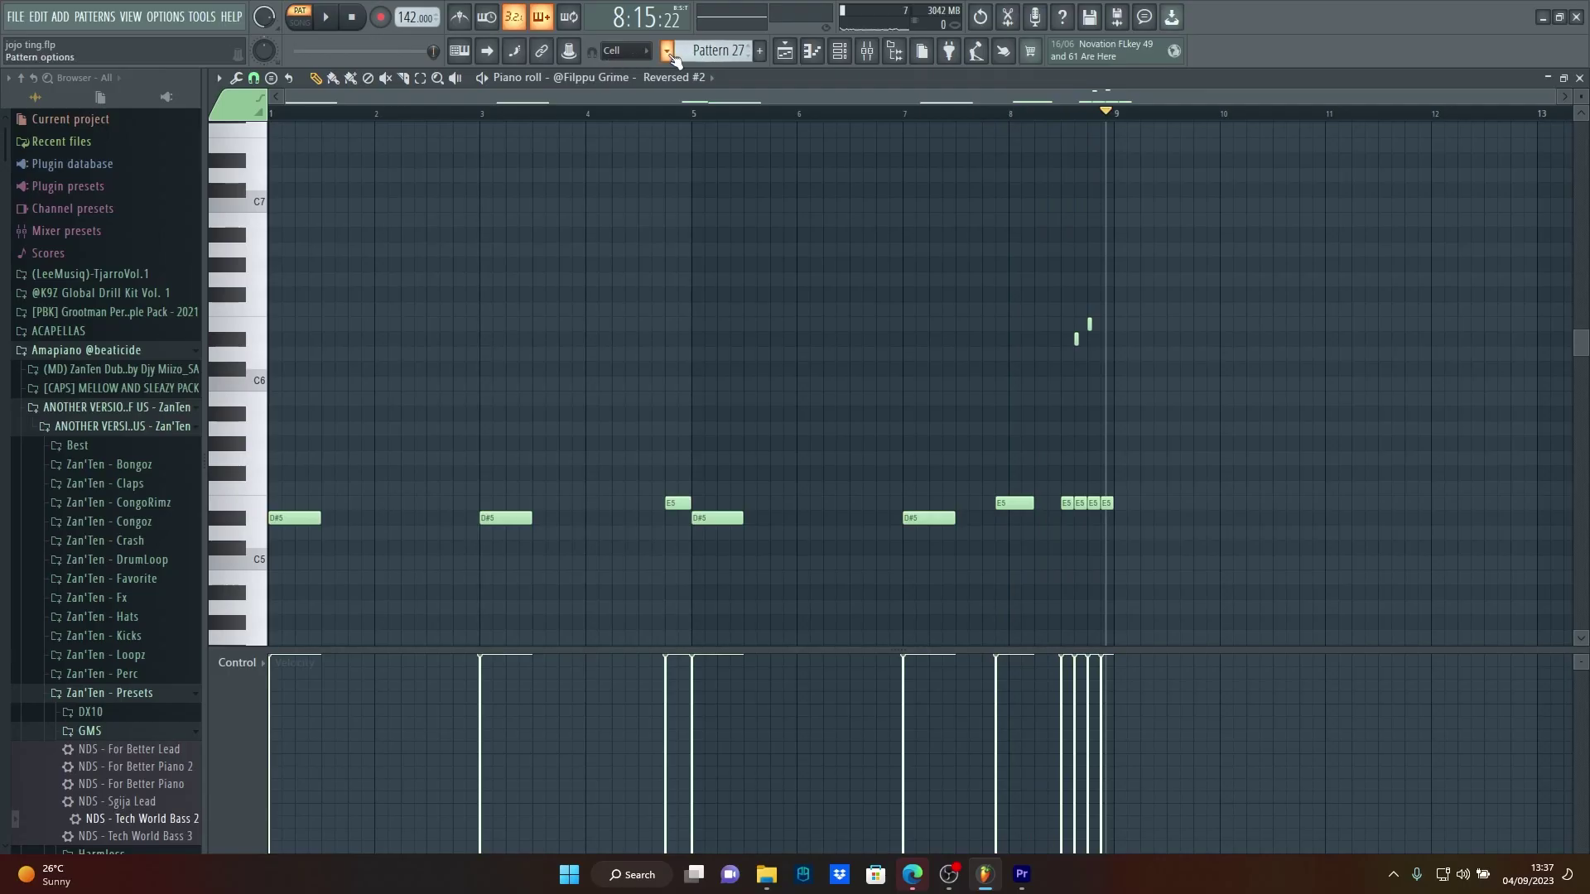
- Switch to Pattern 28, show its Bass_House_rar_3 channel in the piano roll and play it
left_click(666, 51)
left_click(742, 498)
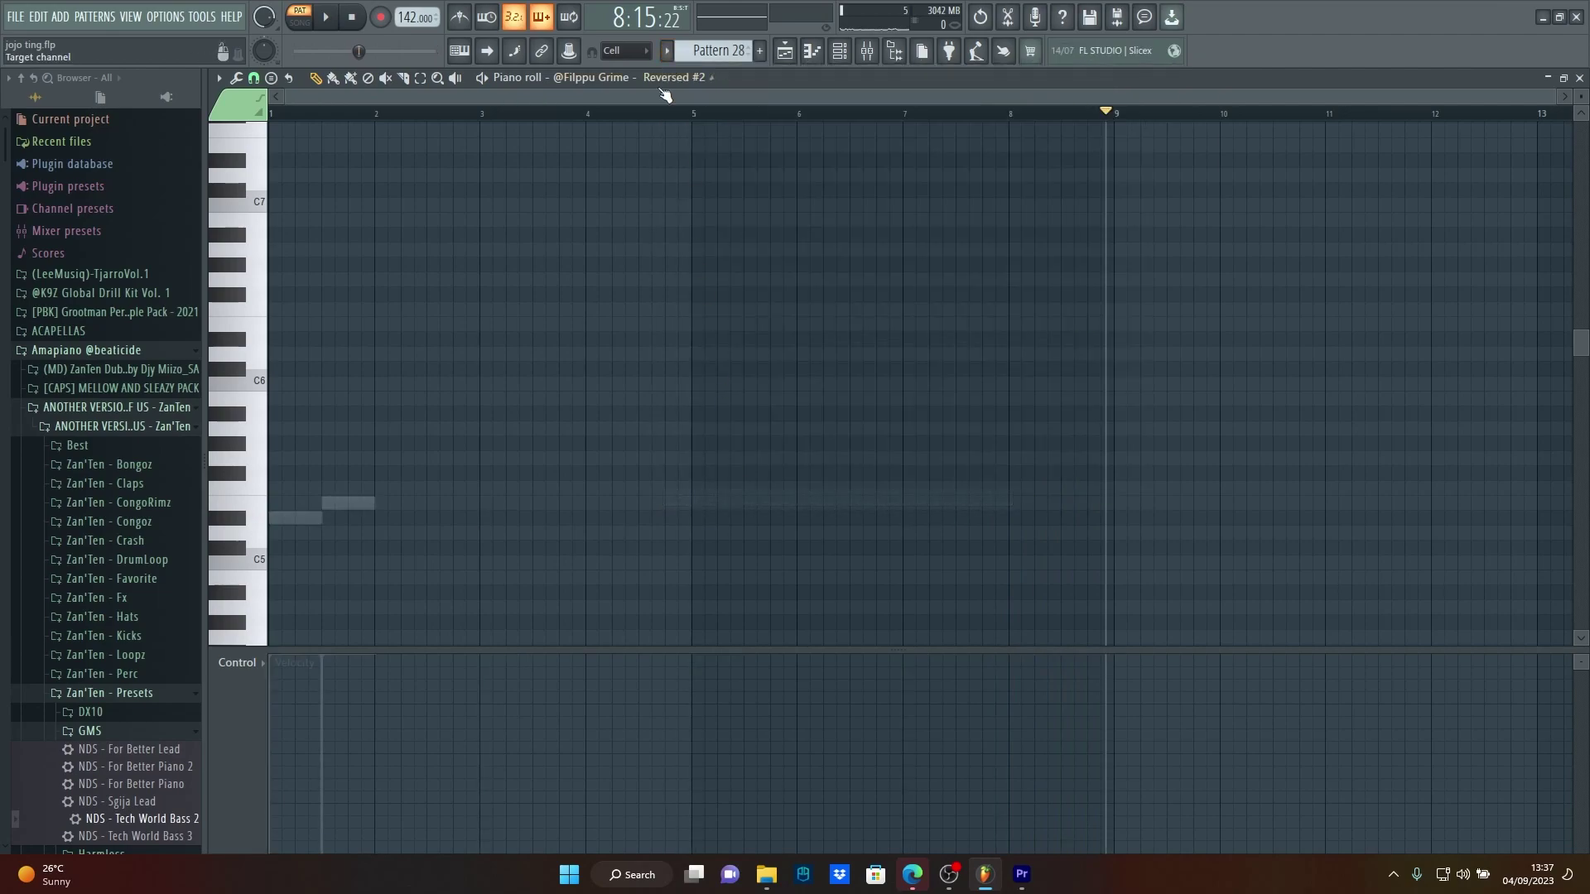
left_click(663, 79)
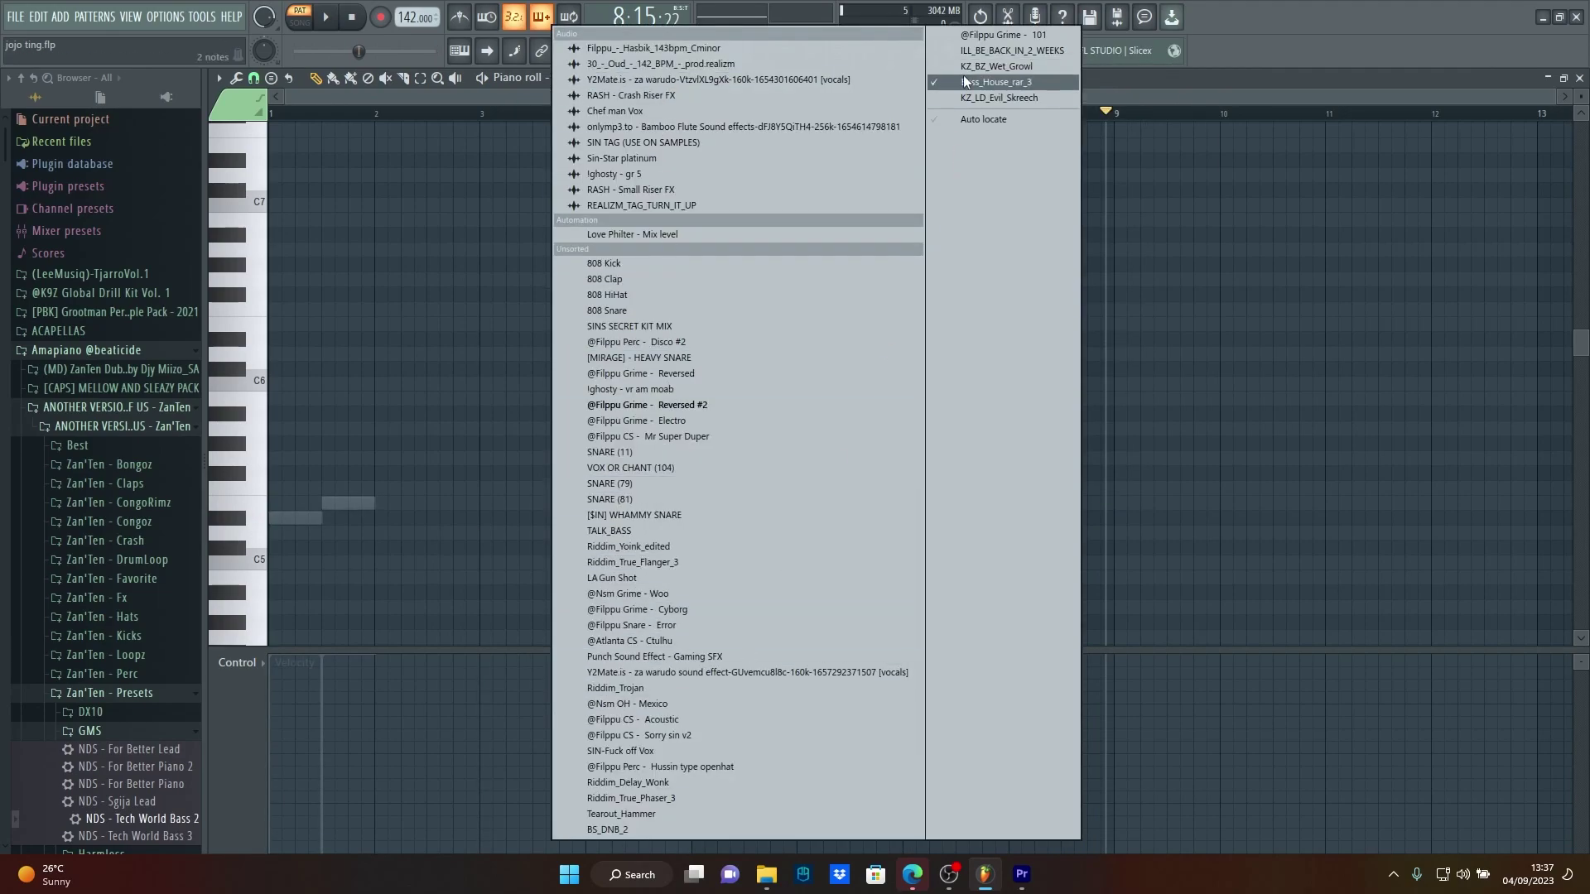
left_click(995, 82)
left_click(340, 20)
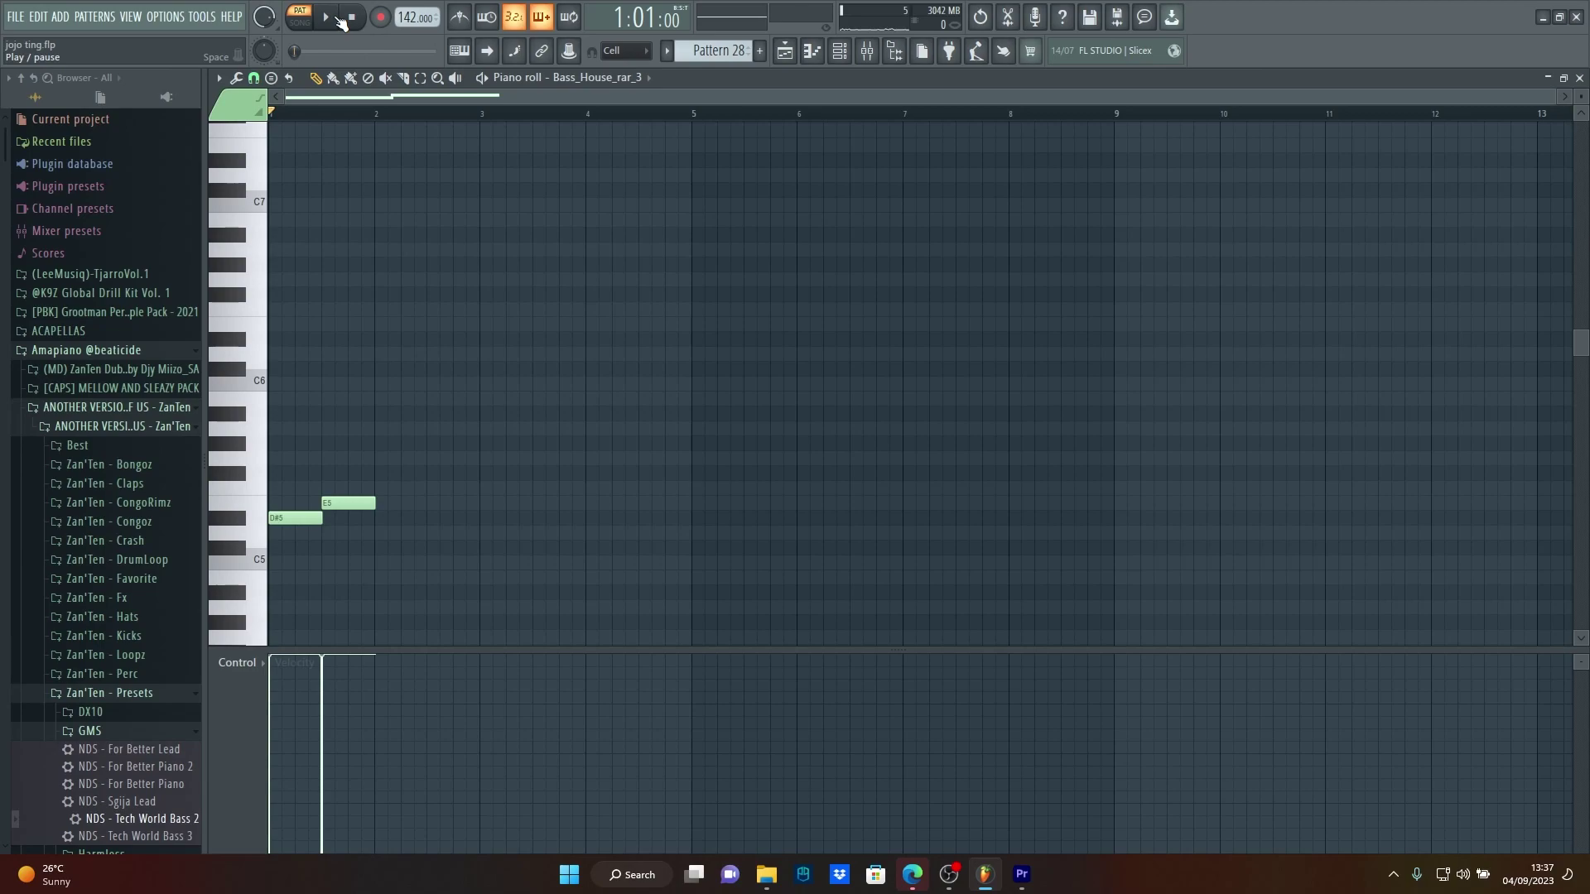
left_click(341, 20)
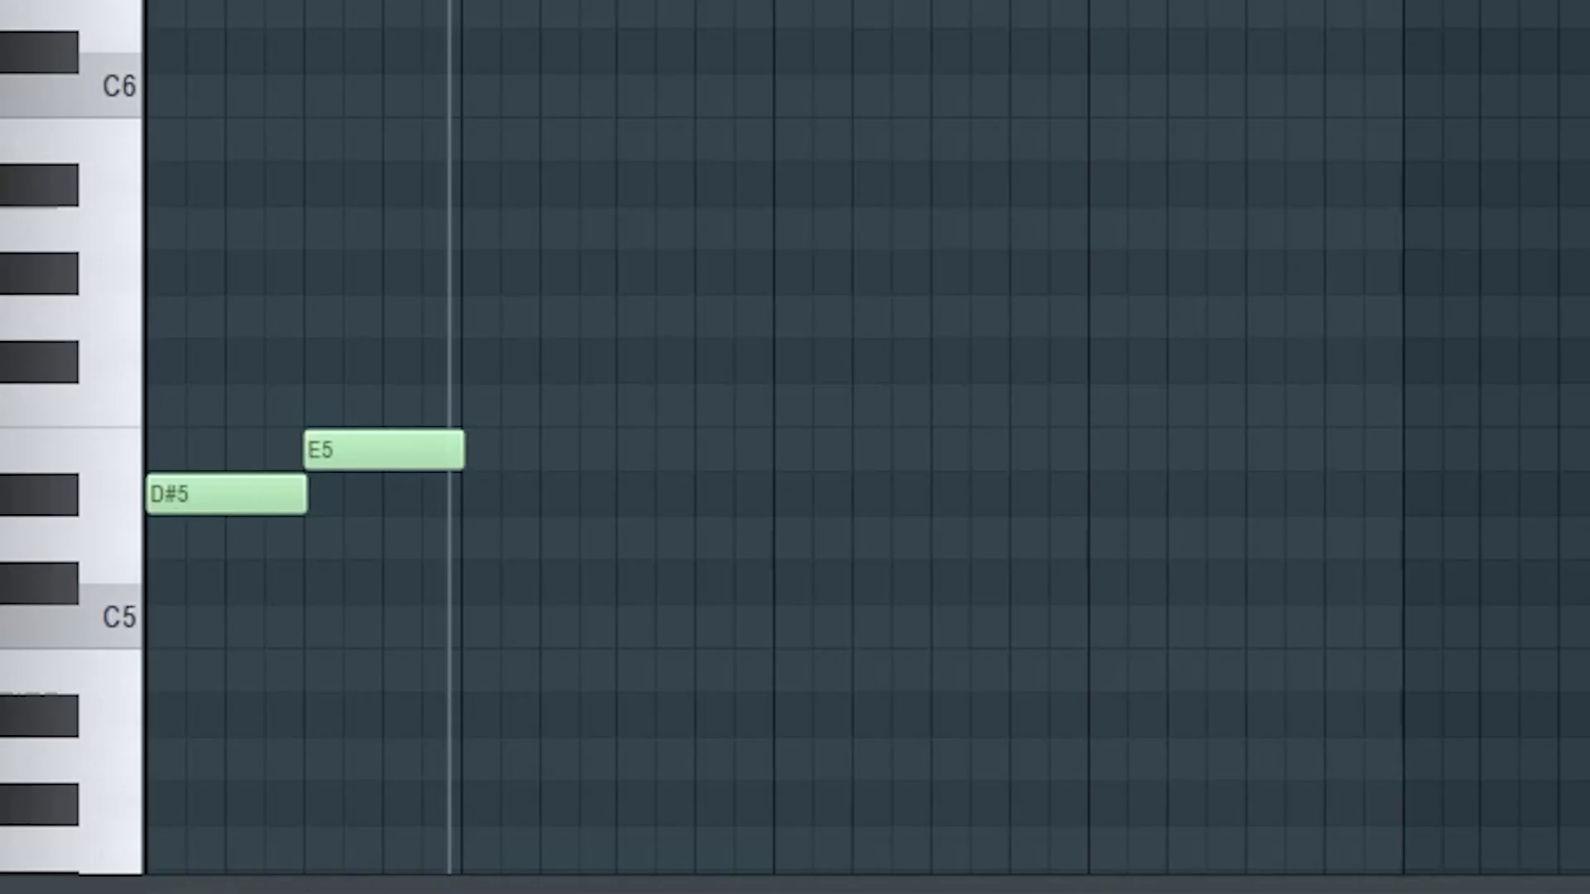
left_click(1419, 431)
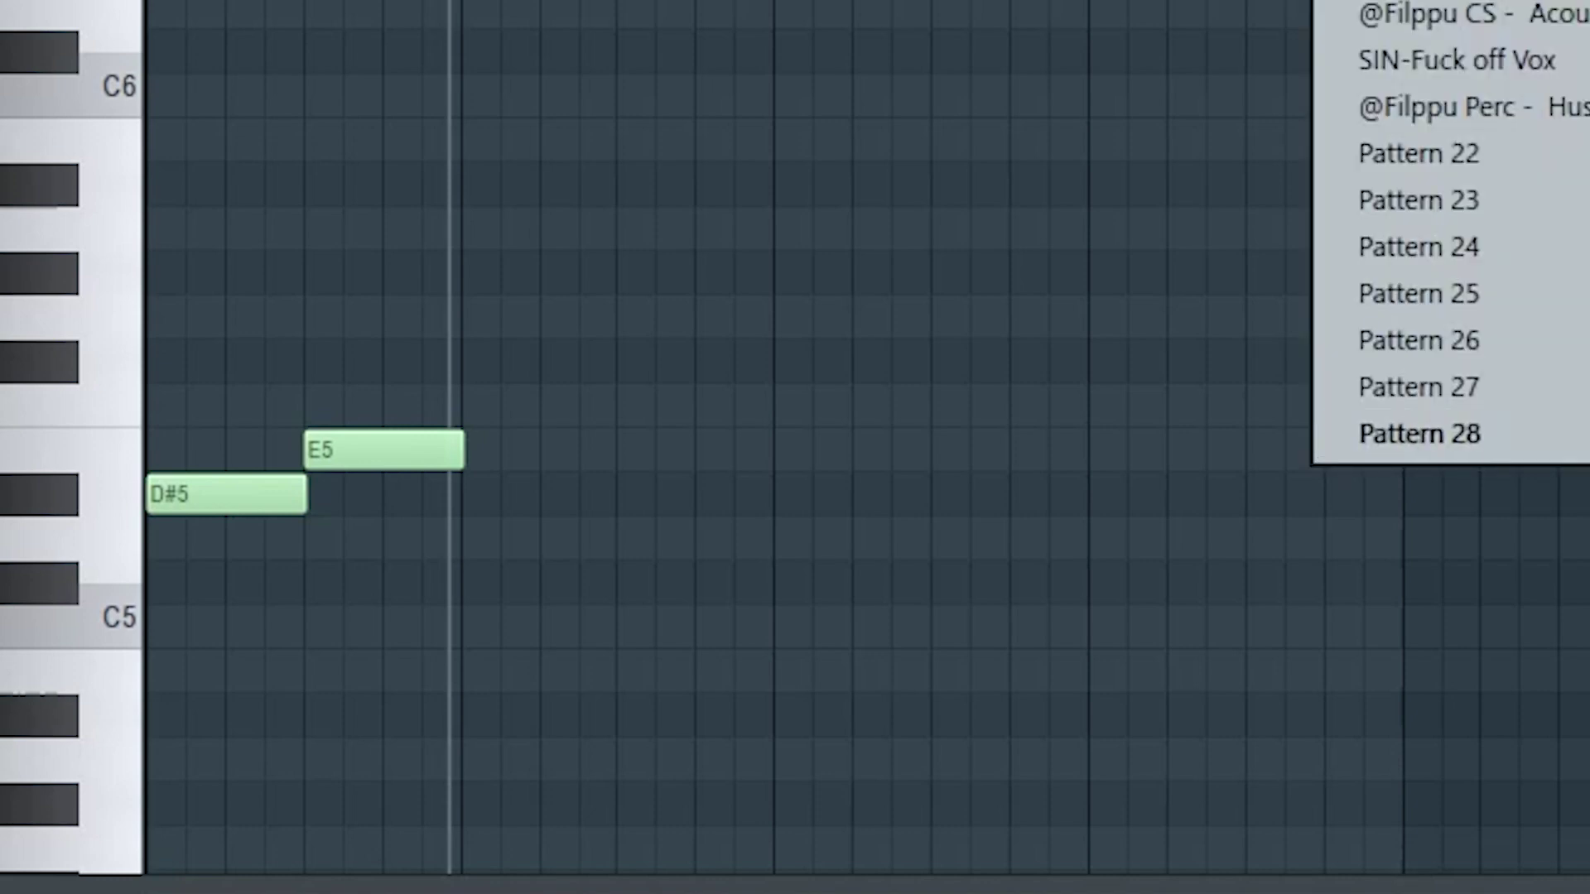
- Show the playlist and examine the full arrangement, from the uppermost pattern tracks down to the audio clips on Tracks 24 to 26
scroll(866, 437, "down", 5)
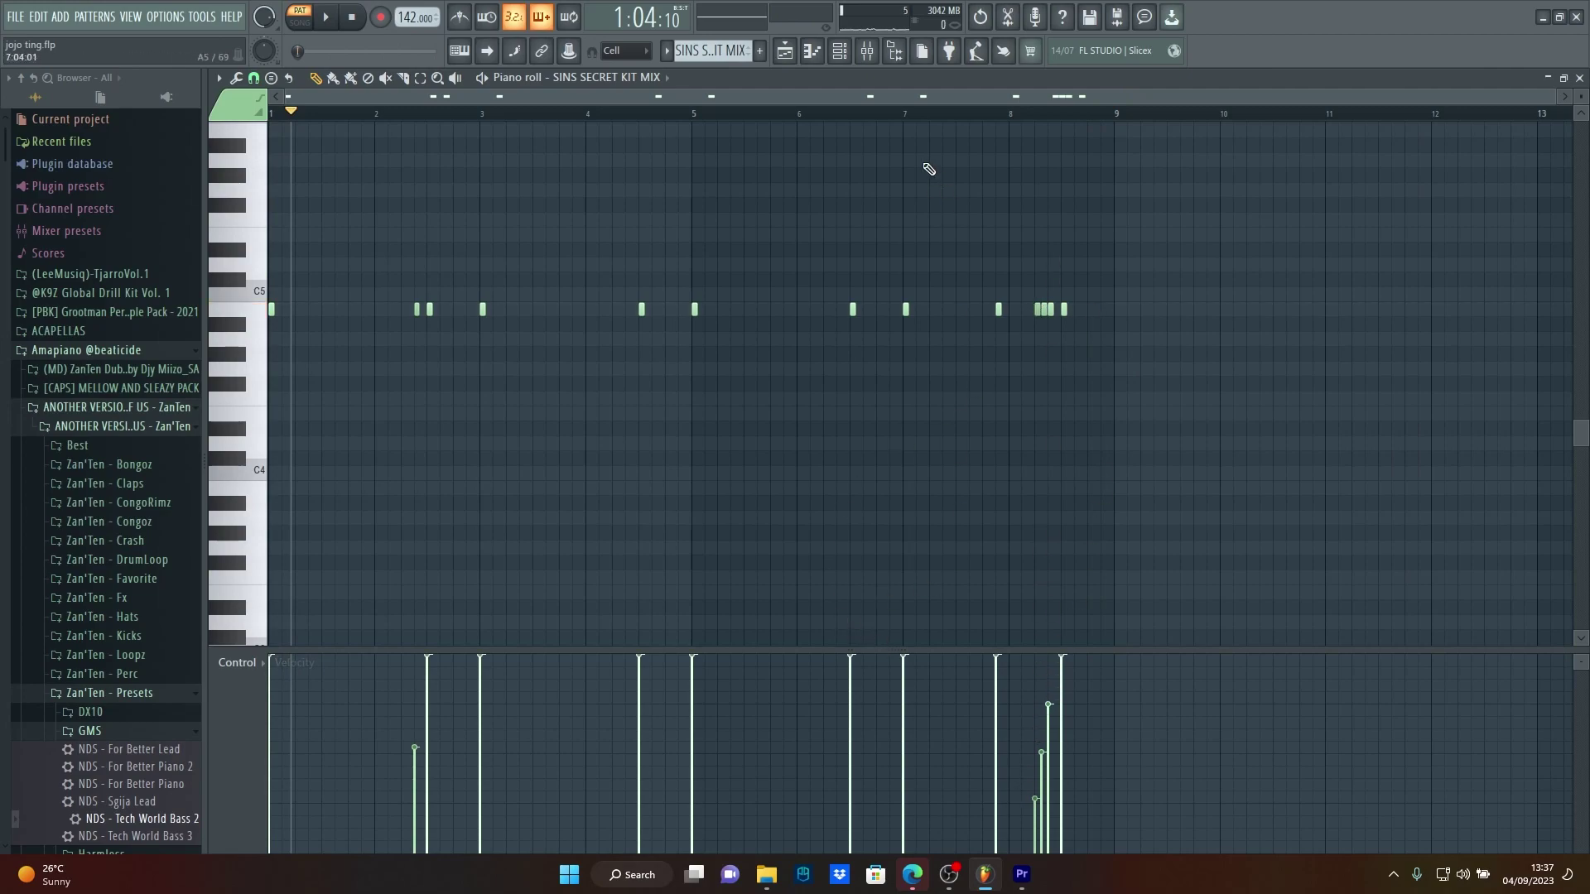
key("F5")
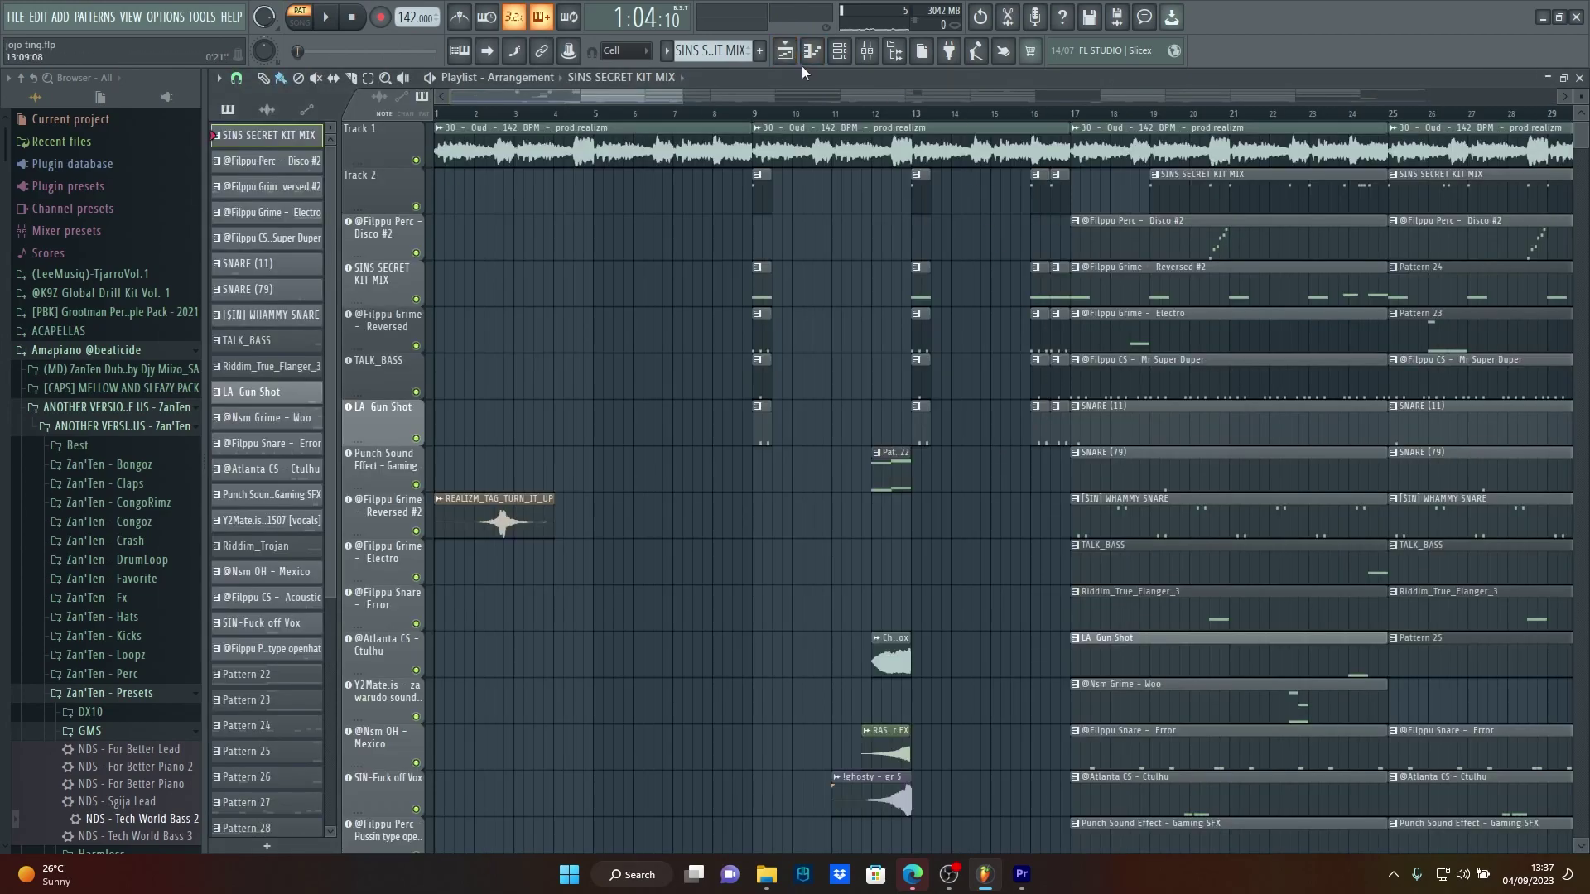
left_click_drag(689, 98, 1358, 98)
scroll(1053, 573, "down", 5)
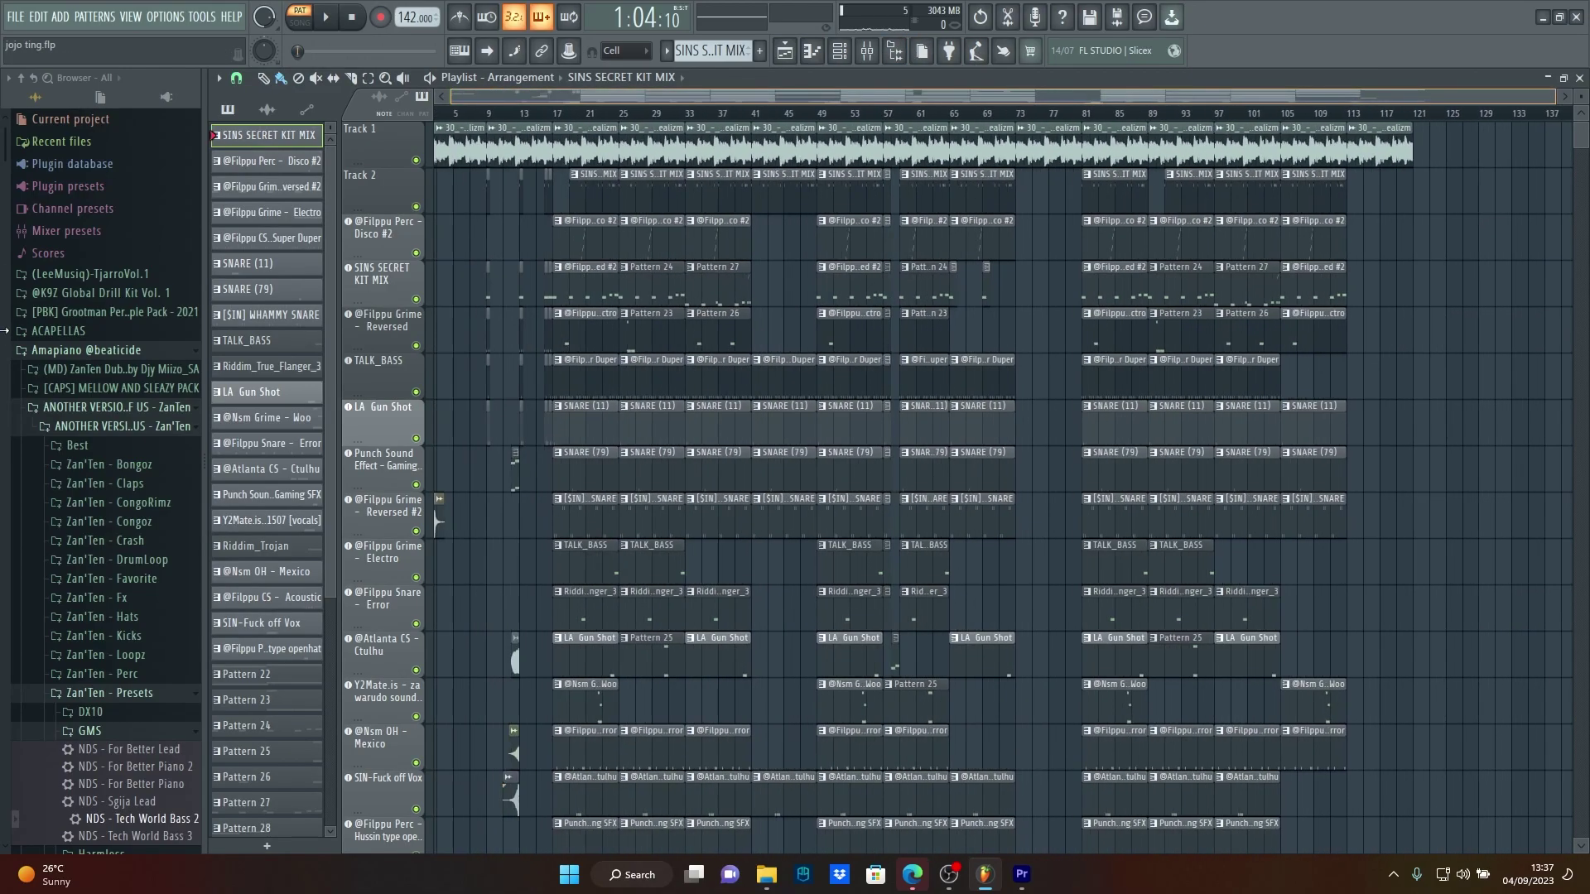
scroll(1053, 573, "down", 5)
scroll(1053, 574, "down", 9)
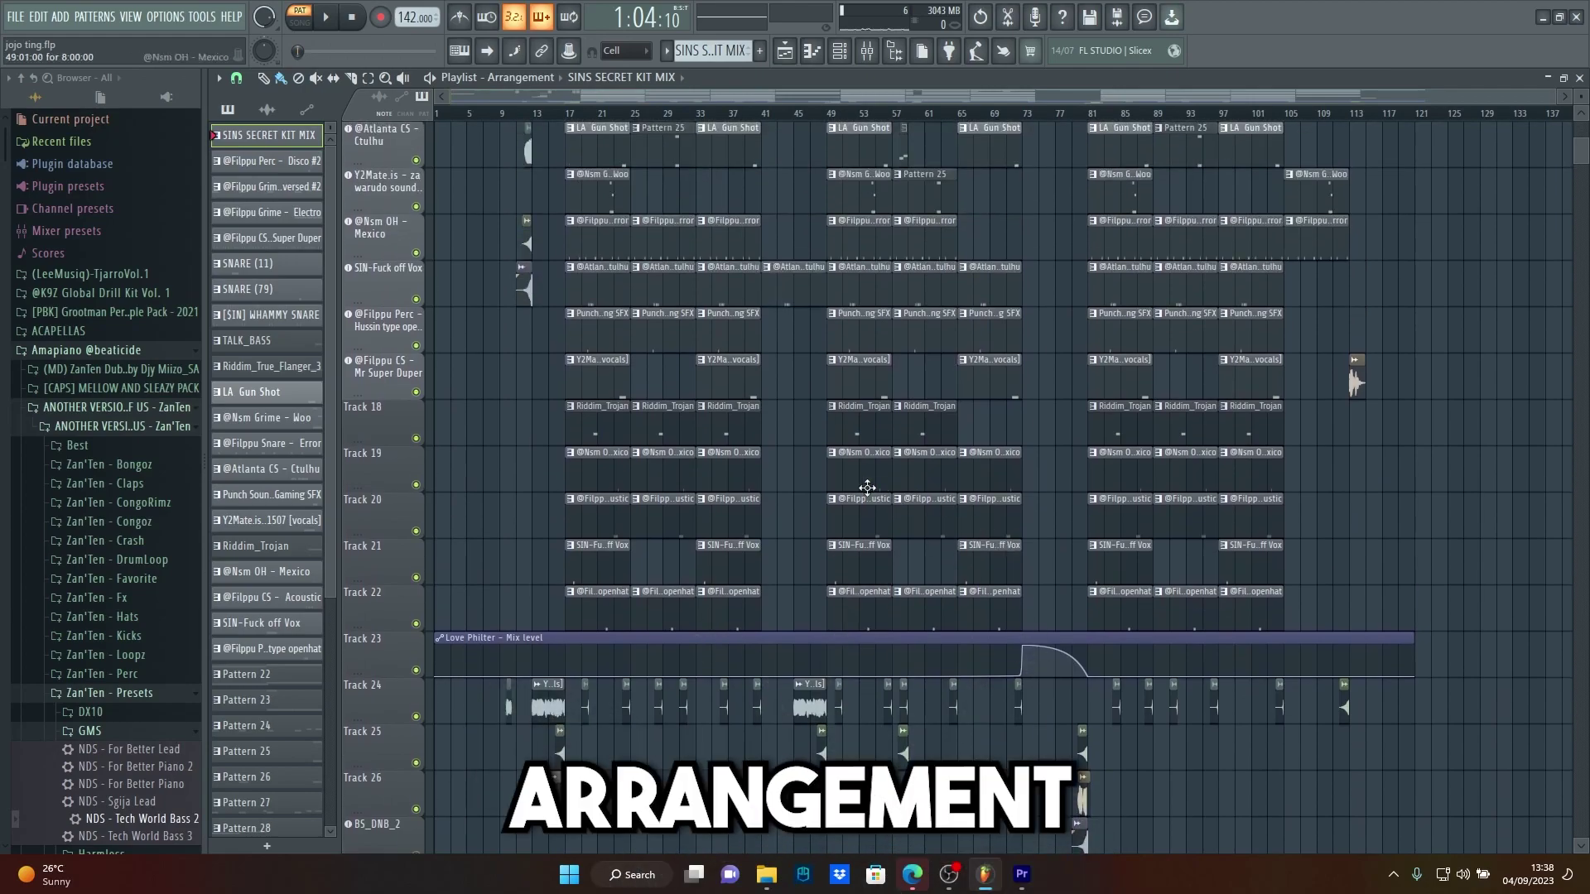
scroll(1126, 615, "down", 2)
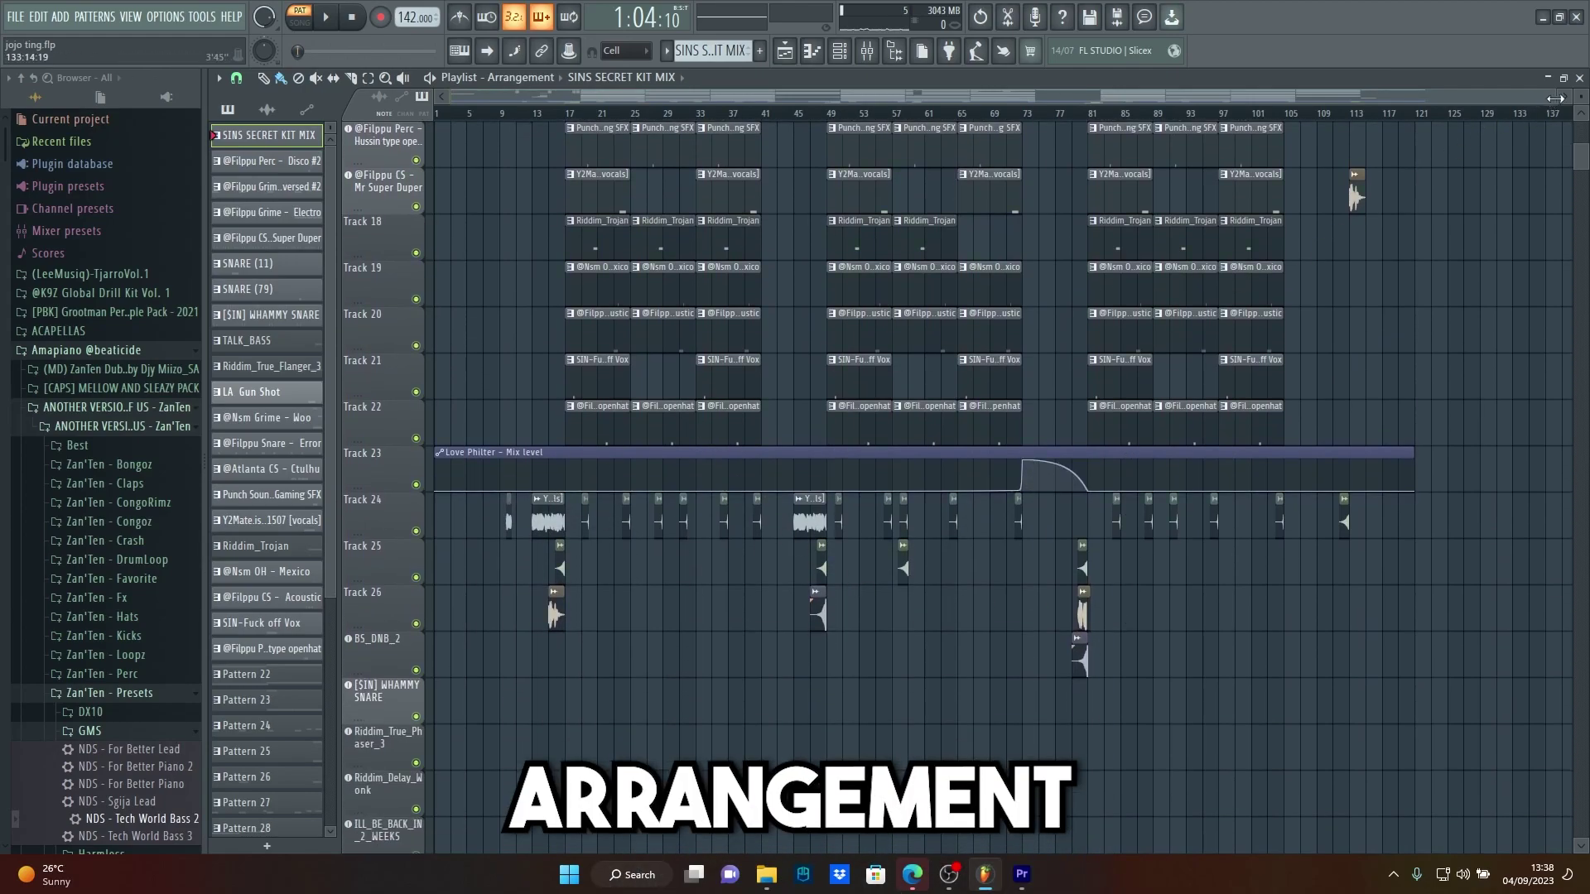
left_click_drag(1551, 99, 776, 501)
left_click_drag(719, 103, 949, 413)
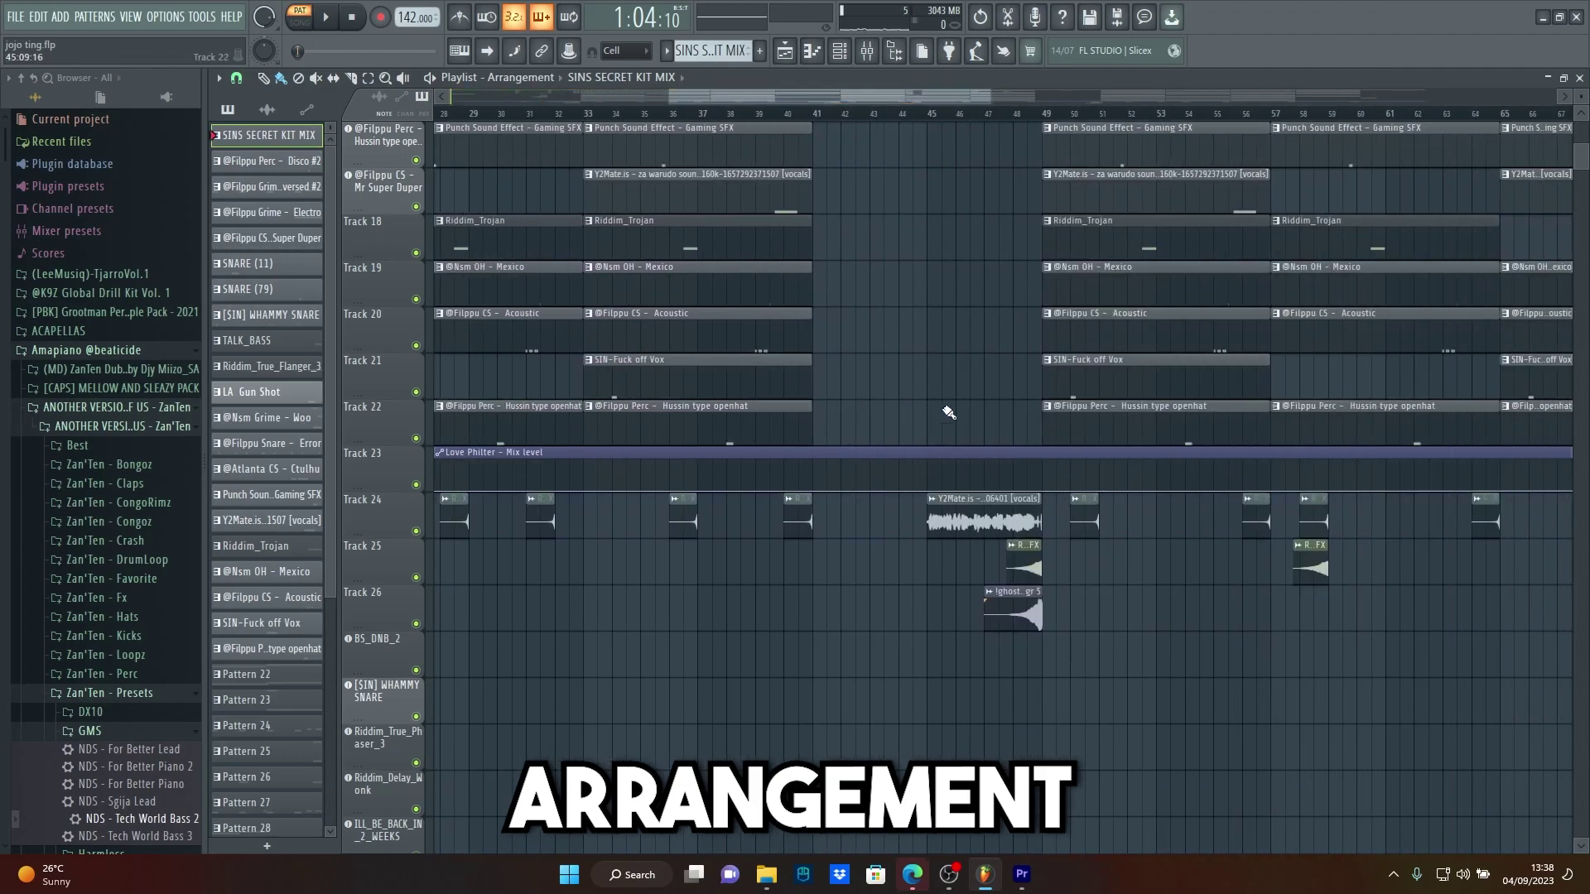
- Inspect the sample settings of the !ghosty - gr 5 clip on Track 26, and review the rest of the arrangement
double_click(1021, 611)
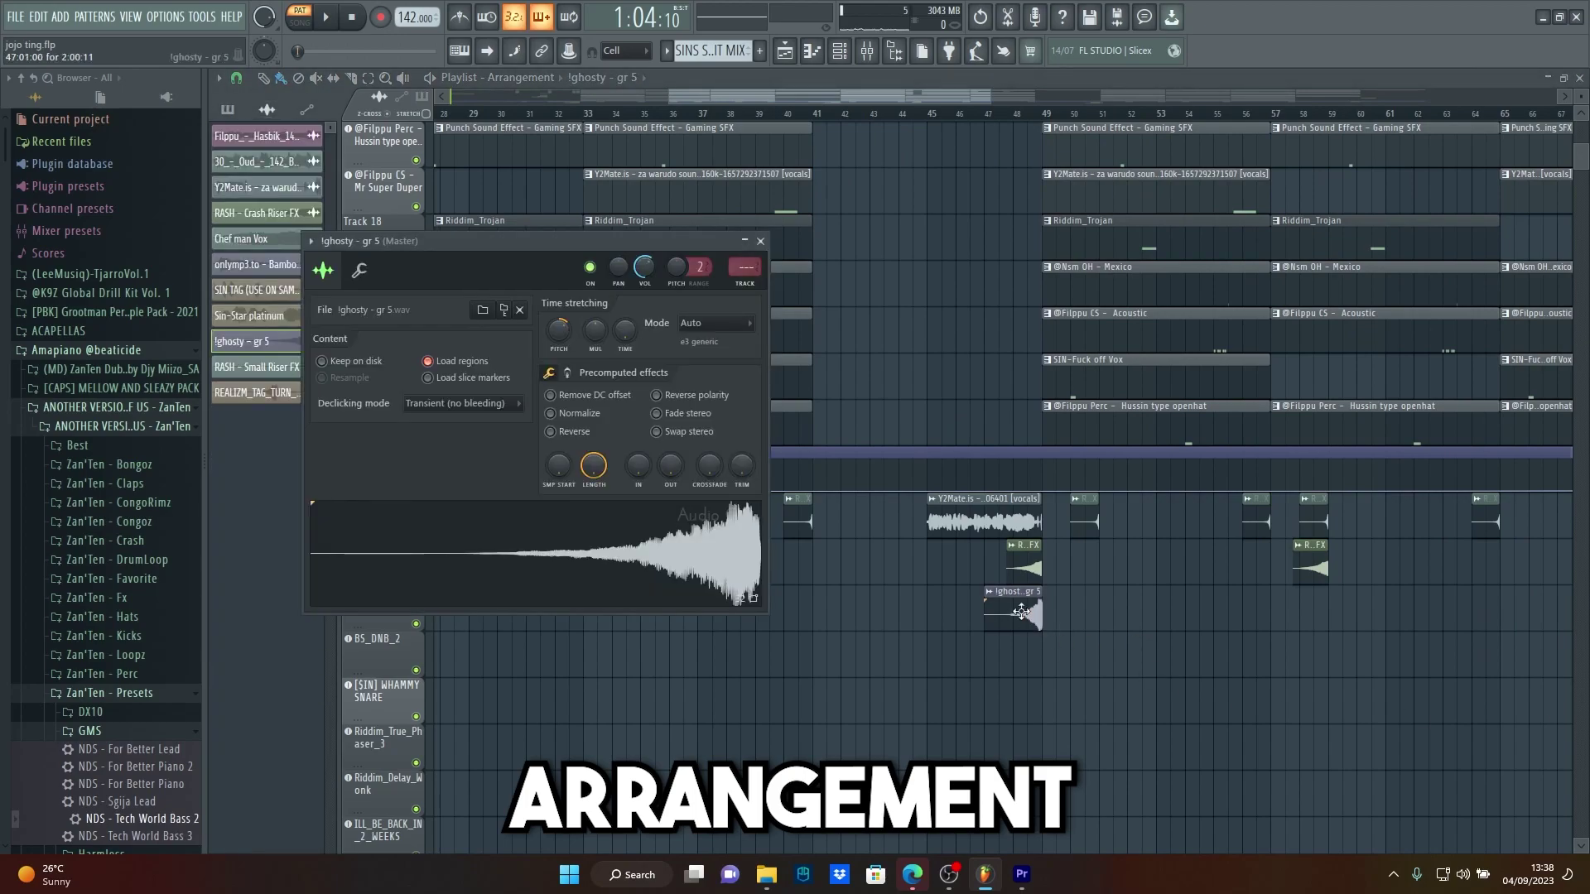
left_click(760, 241)
scroll(1402, 507, "down", 3)
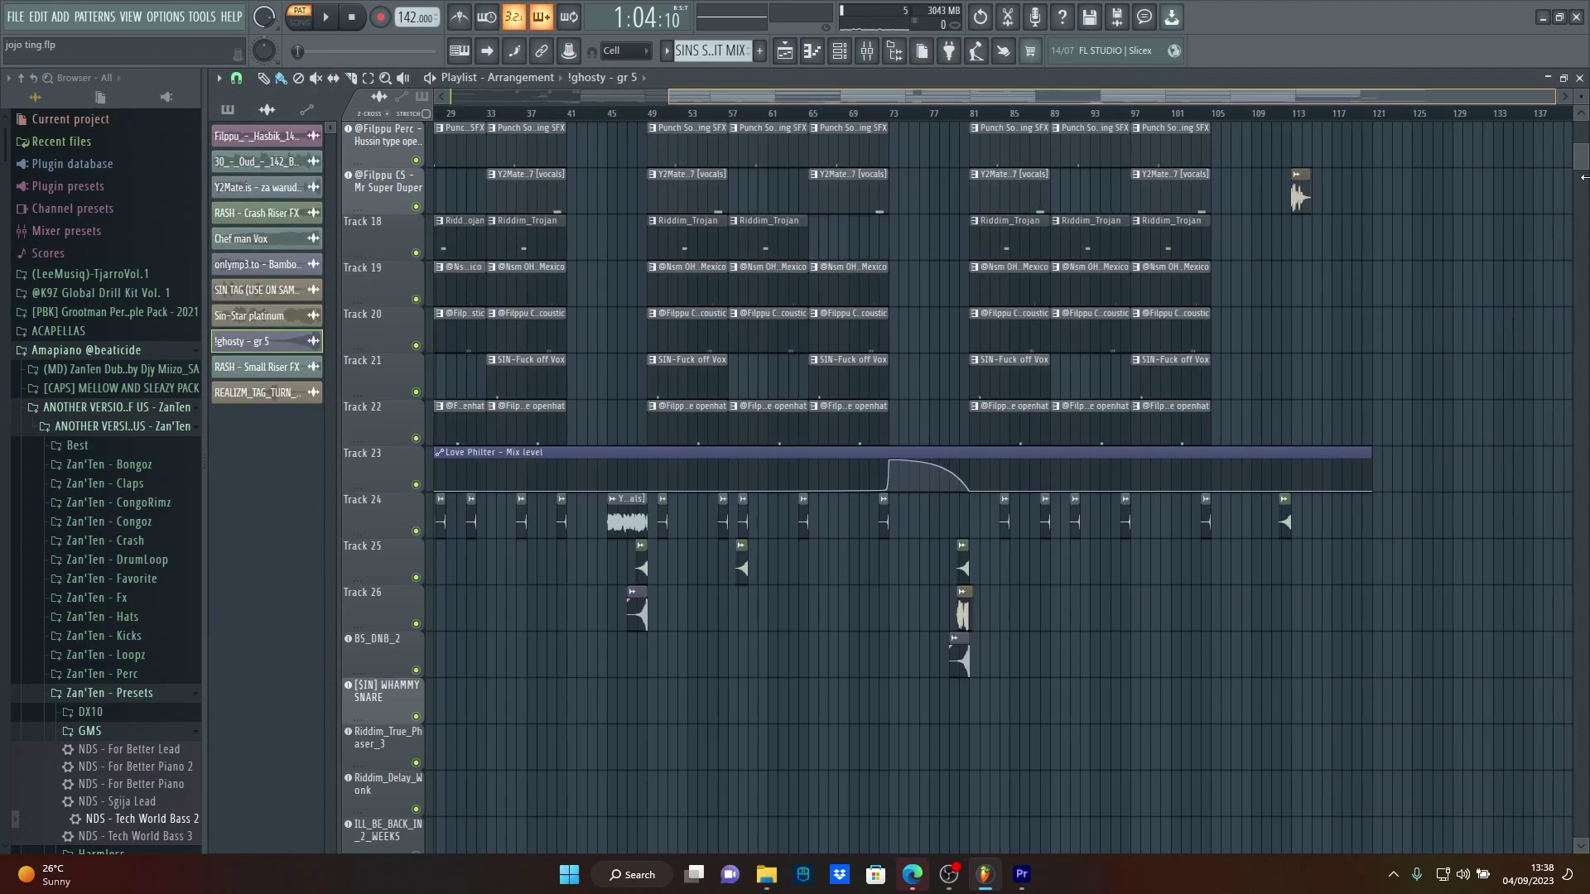
scroll(1400, 507, "up", 5)
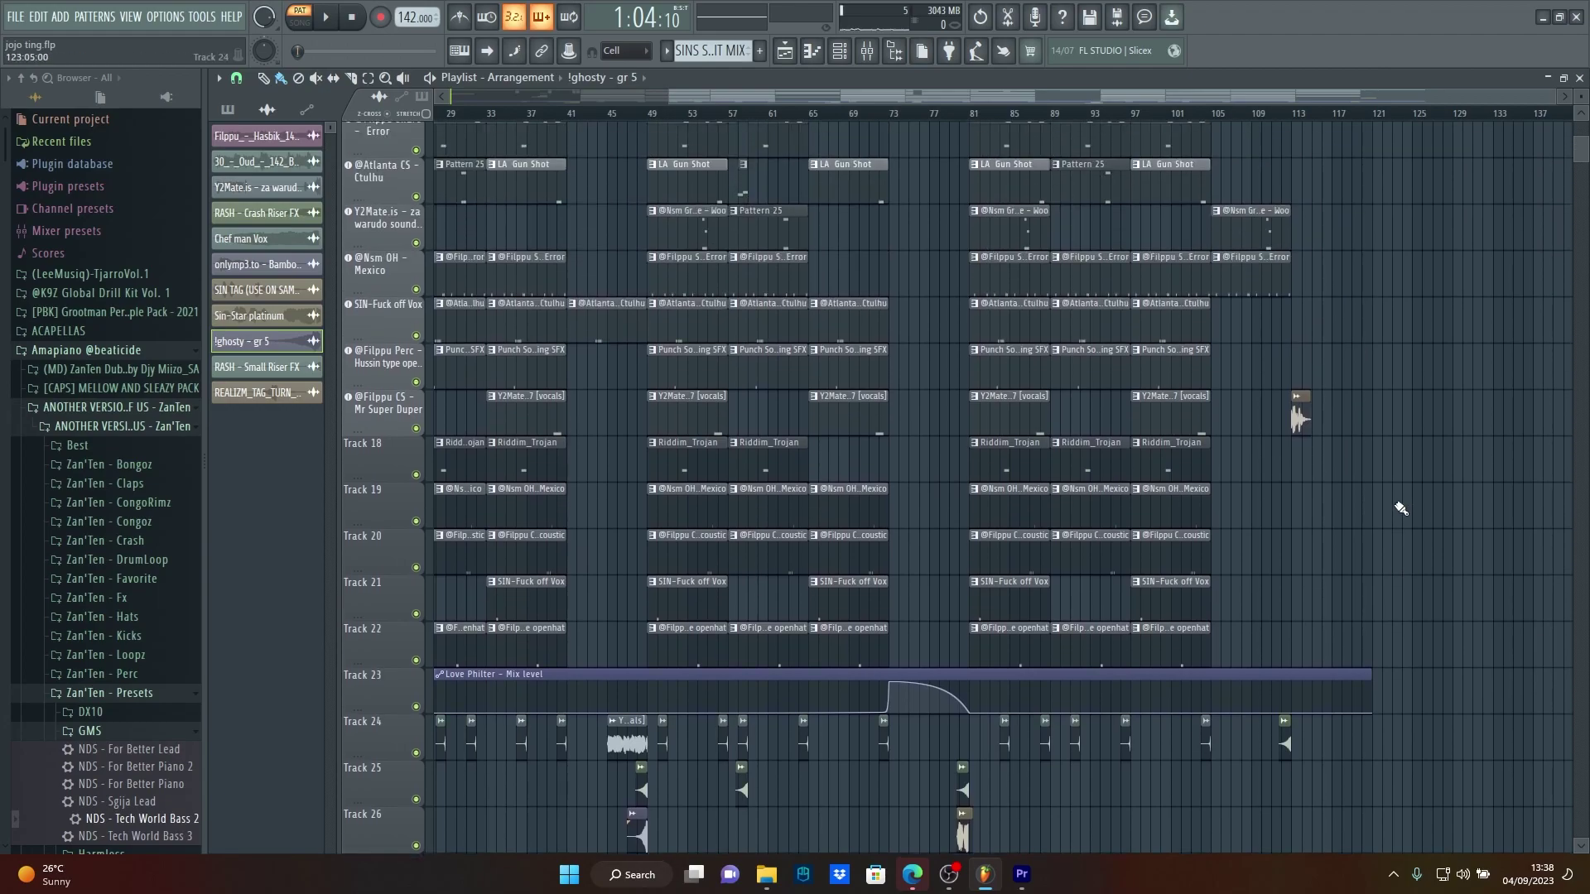
scroll(1392, 461, "down", 4)
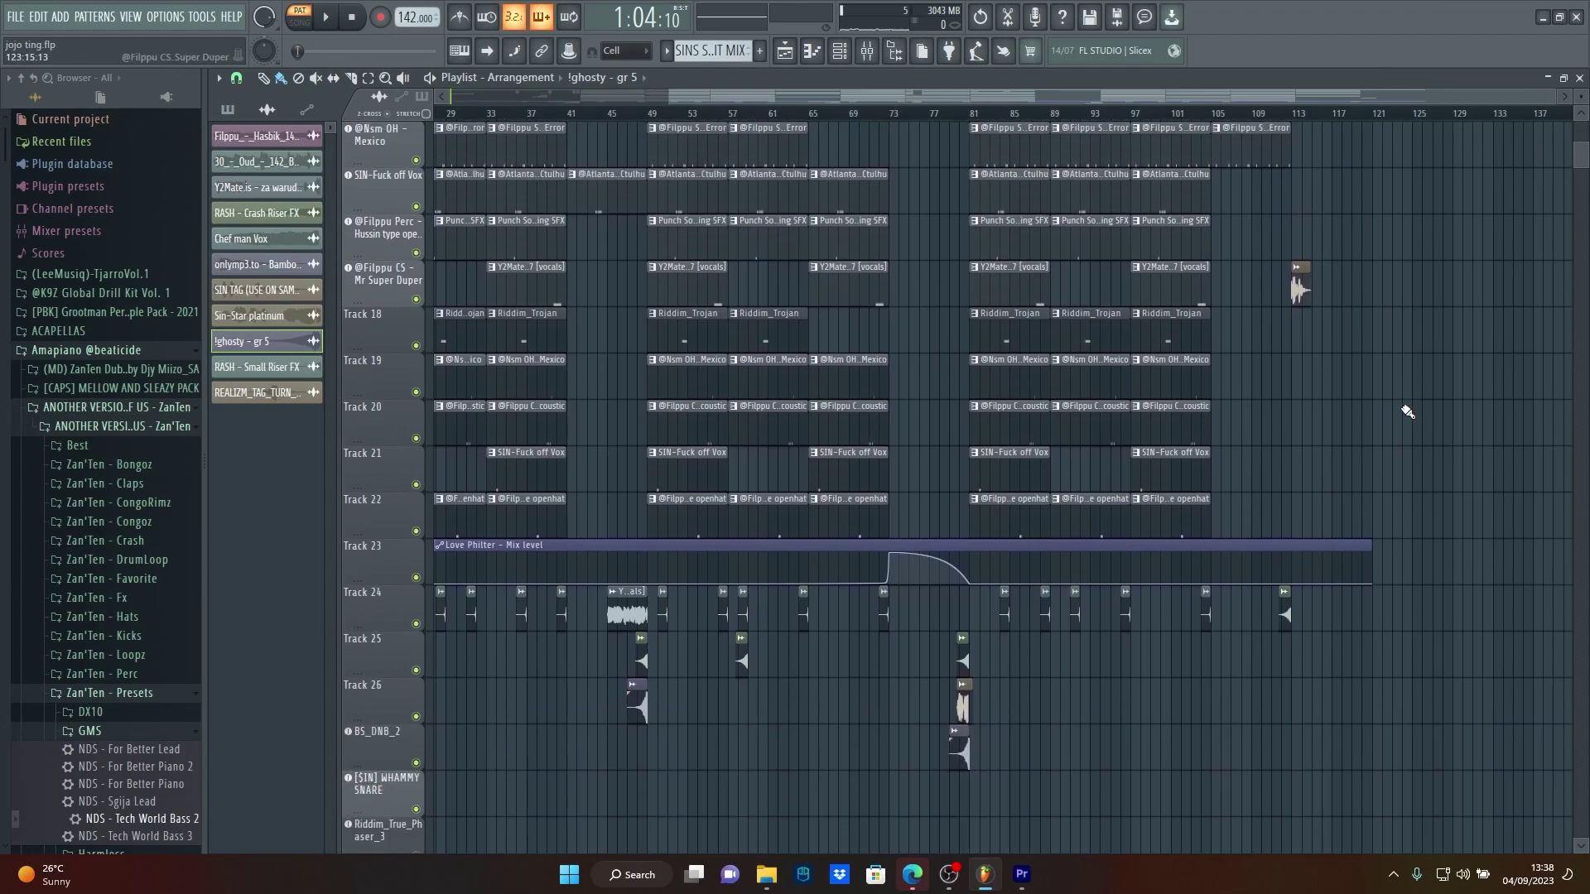
left_click(867, 50)
left_click(683, 315)
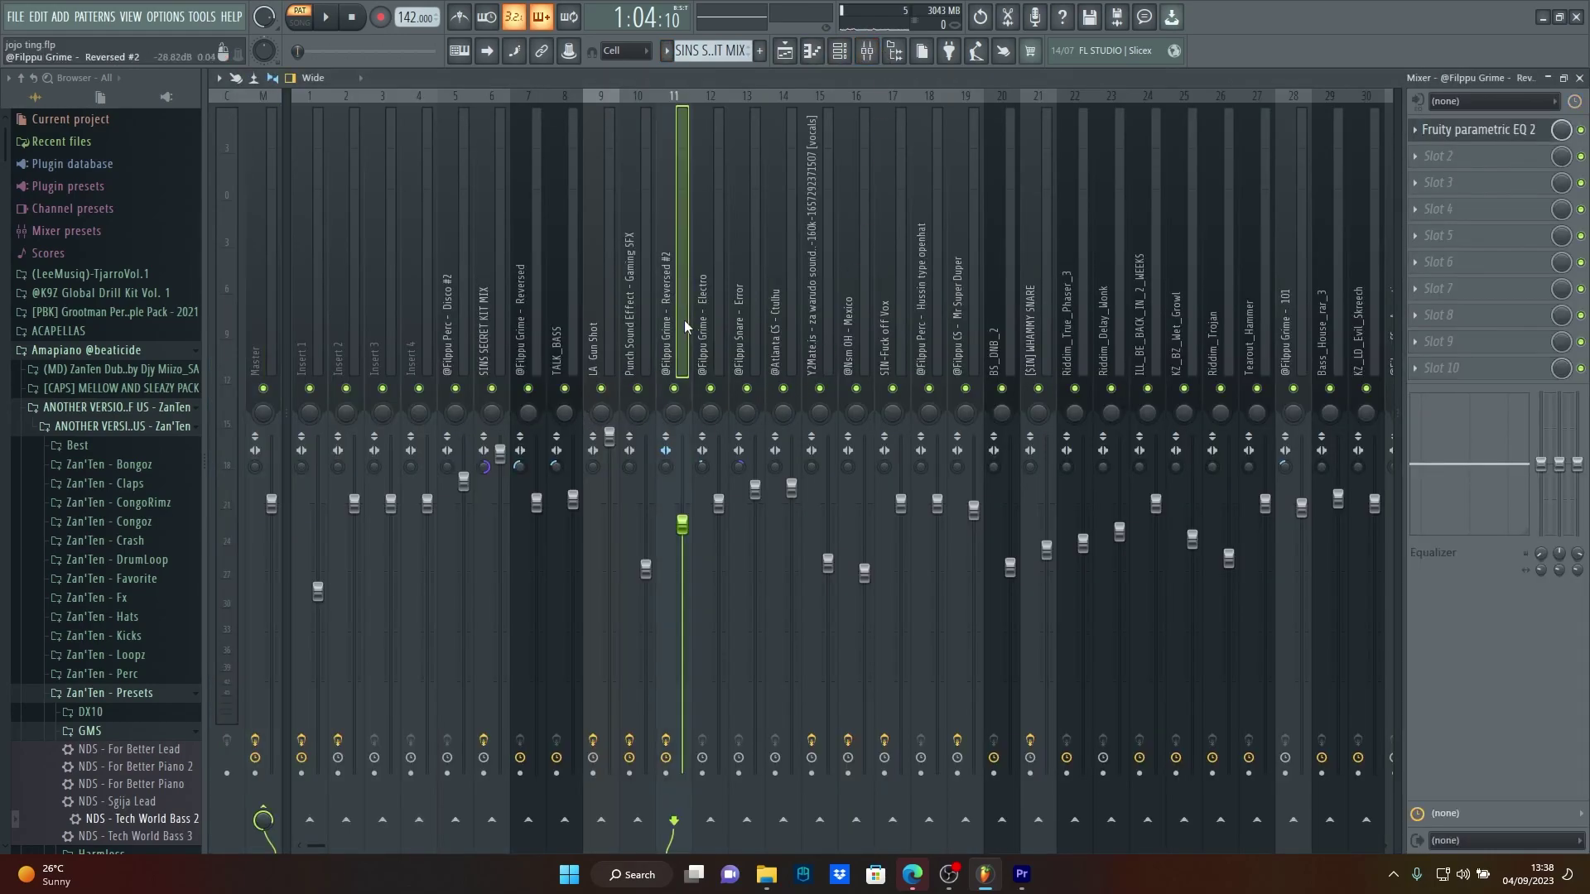
left_click(752, 303)
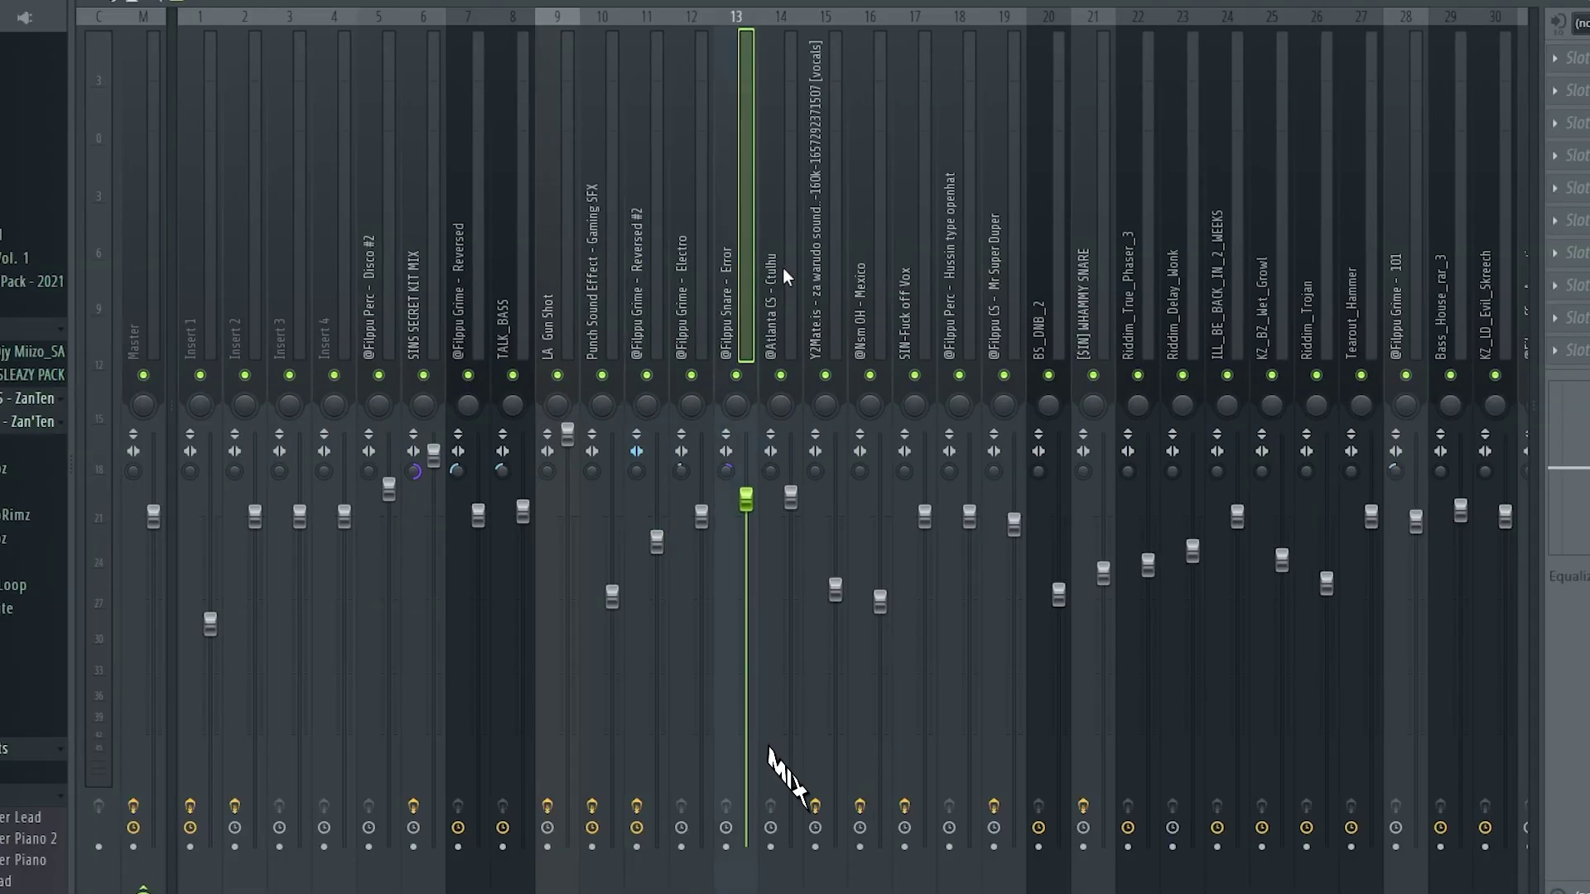
left_click(807, 259)
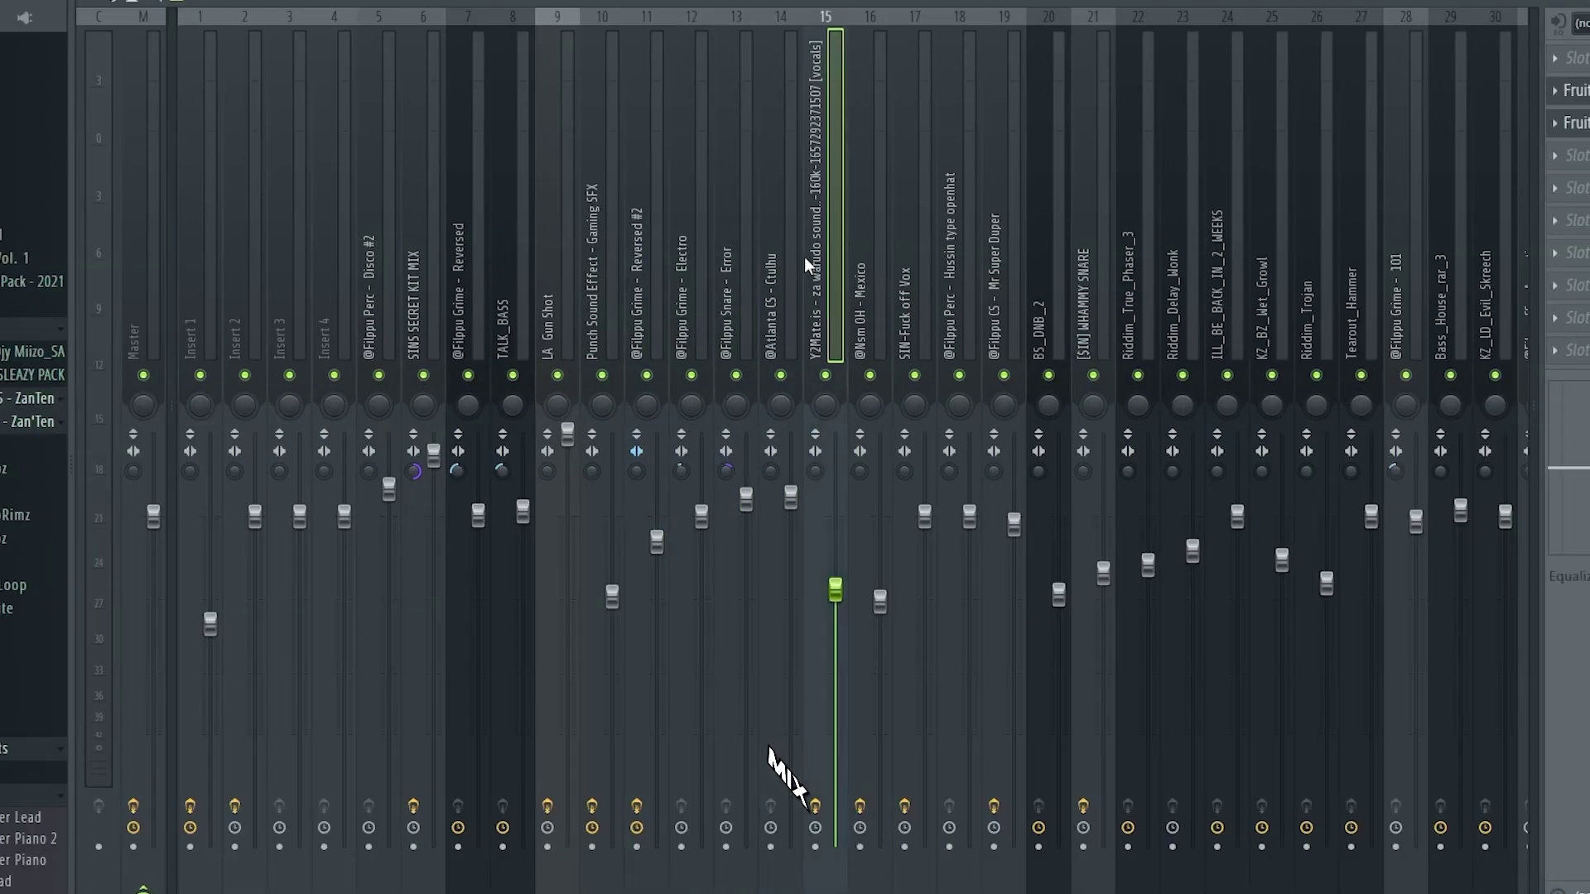
left_click(870, 260)
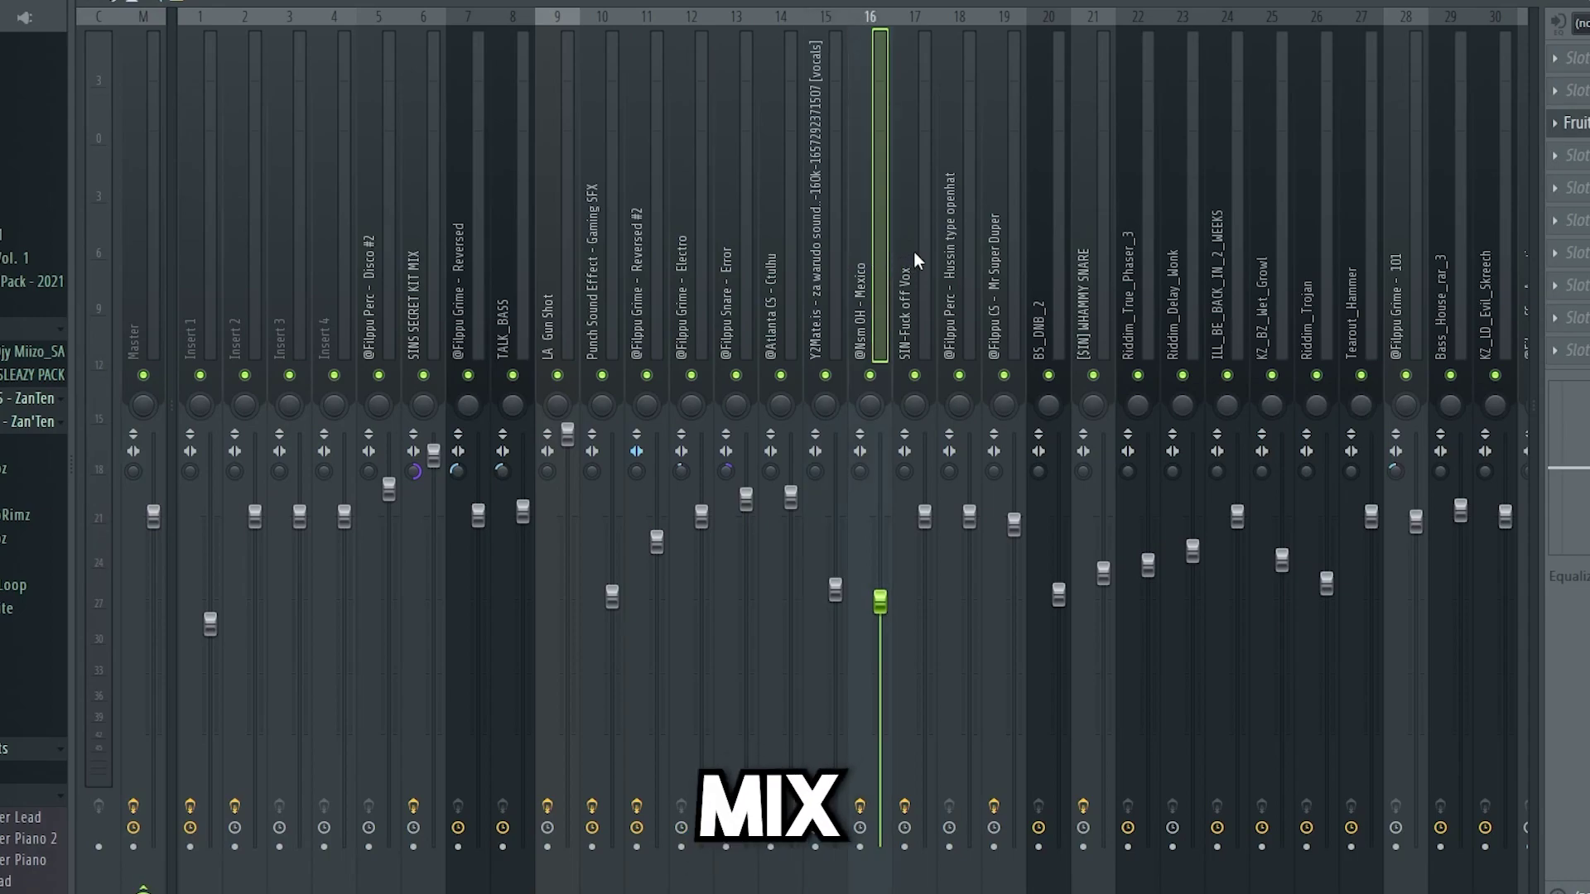
left_click(915, 265)
left_click(970, 282)
left_click(1005, 281)
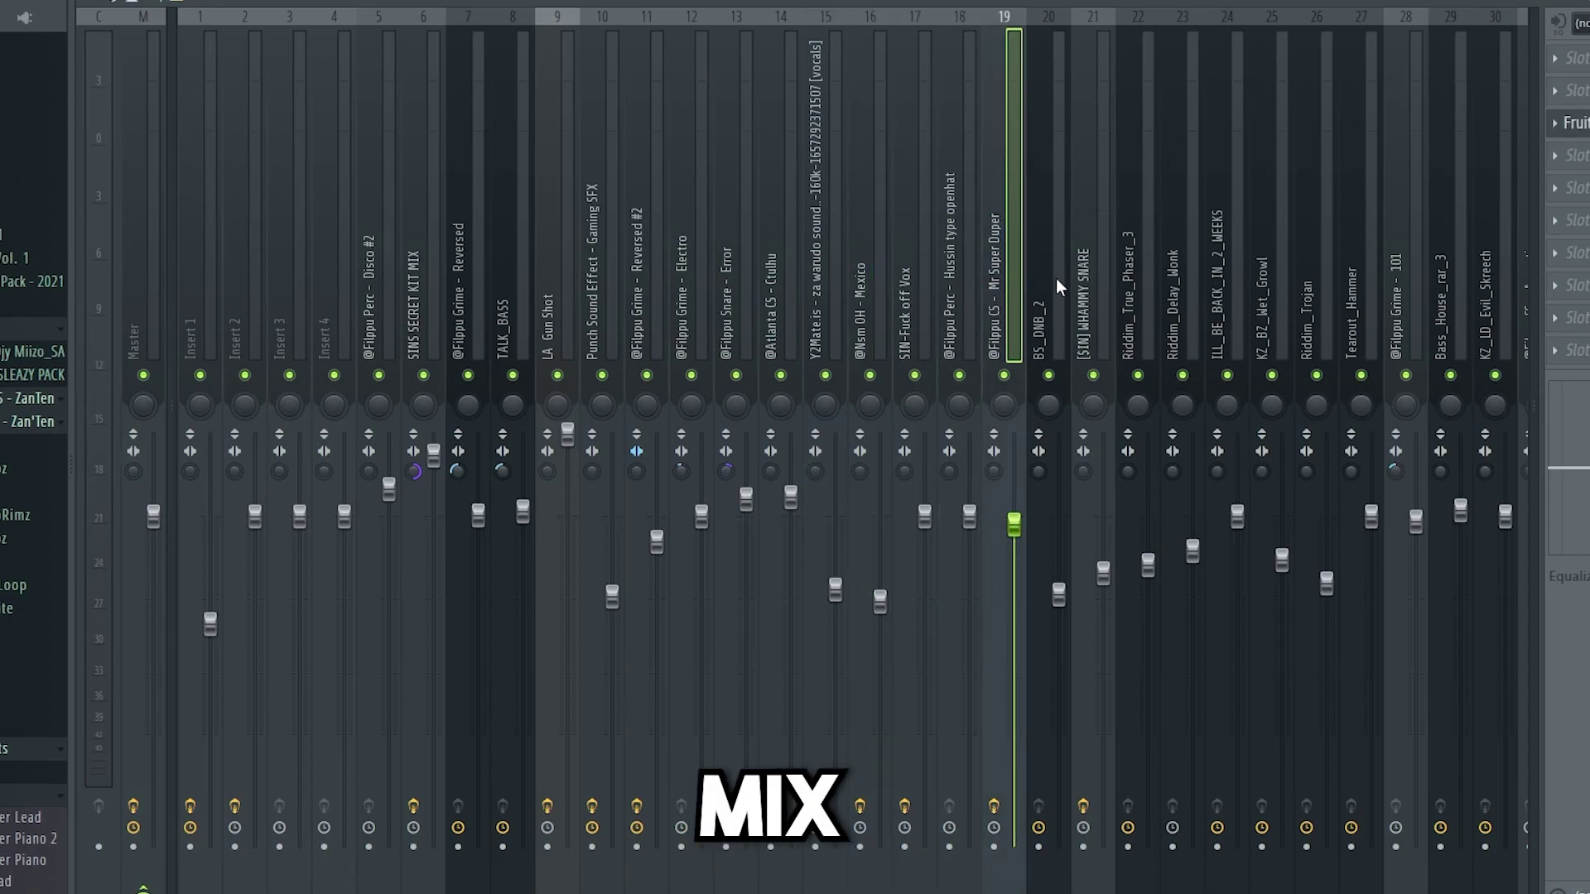
- Inspect the effect slots of mixer inserts between [$IN] WHAMMY SNARE and KZ_LD_Evil_Skreech
left_click(1096, 283)
left_click(1147, 283)
left_click(1185, 286)
left_click(1323, 291)
left_click(1411, 295)
left_click(1451, 294)
left_click(1491, 293)
scroll(1465, 288, "down", 5)
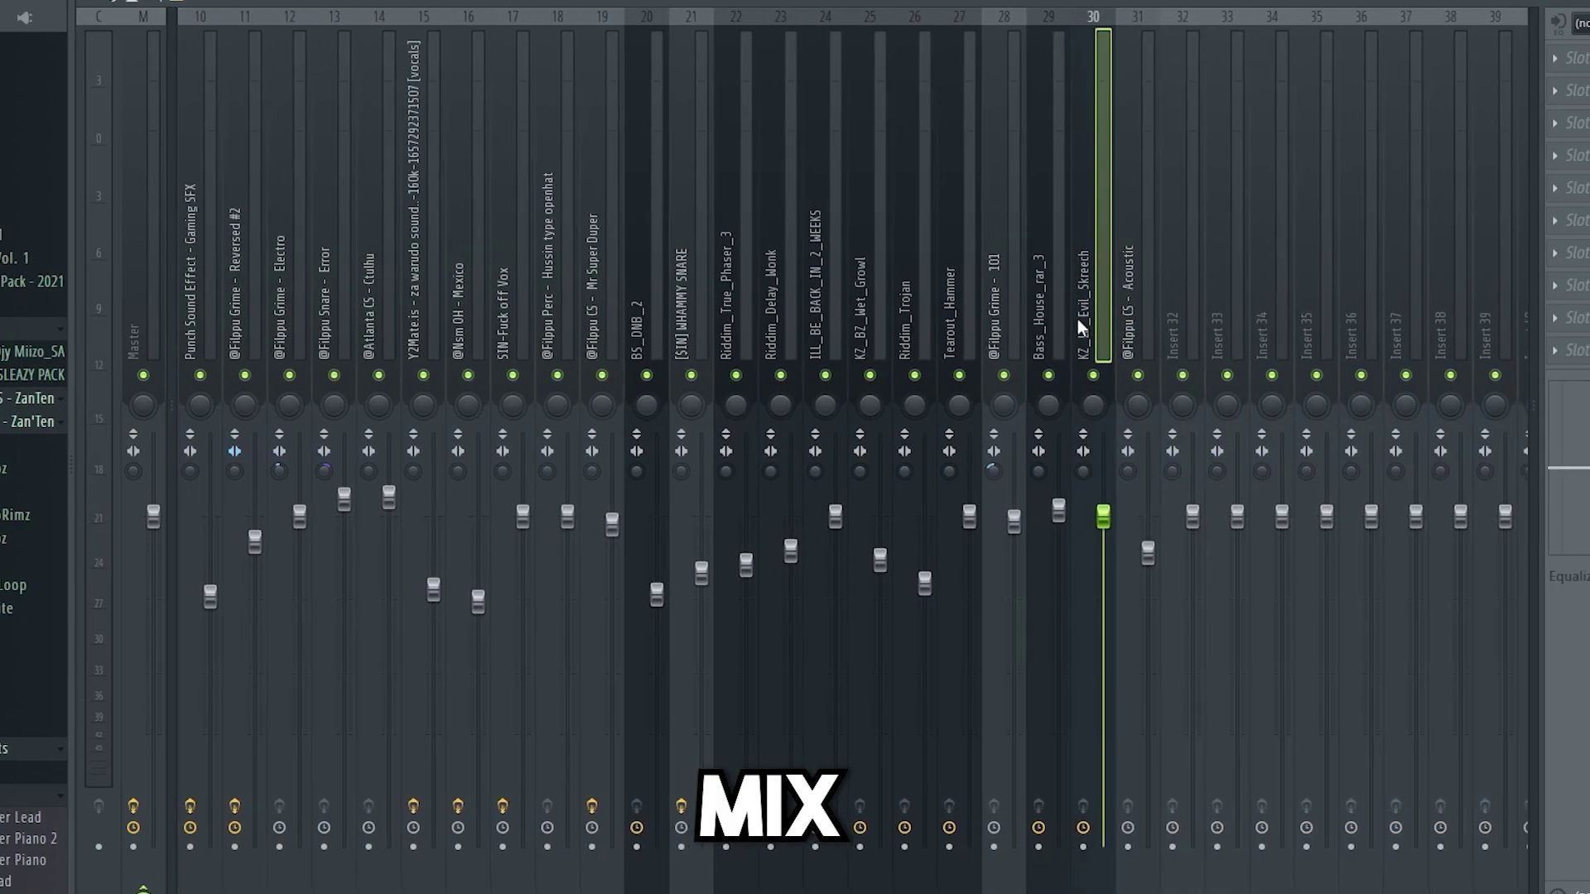
left_click(1141, 321)
left_click(1091, 320)
left_click(1063, 320)
left_click(936, 305)
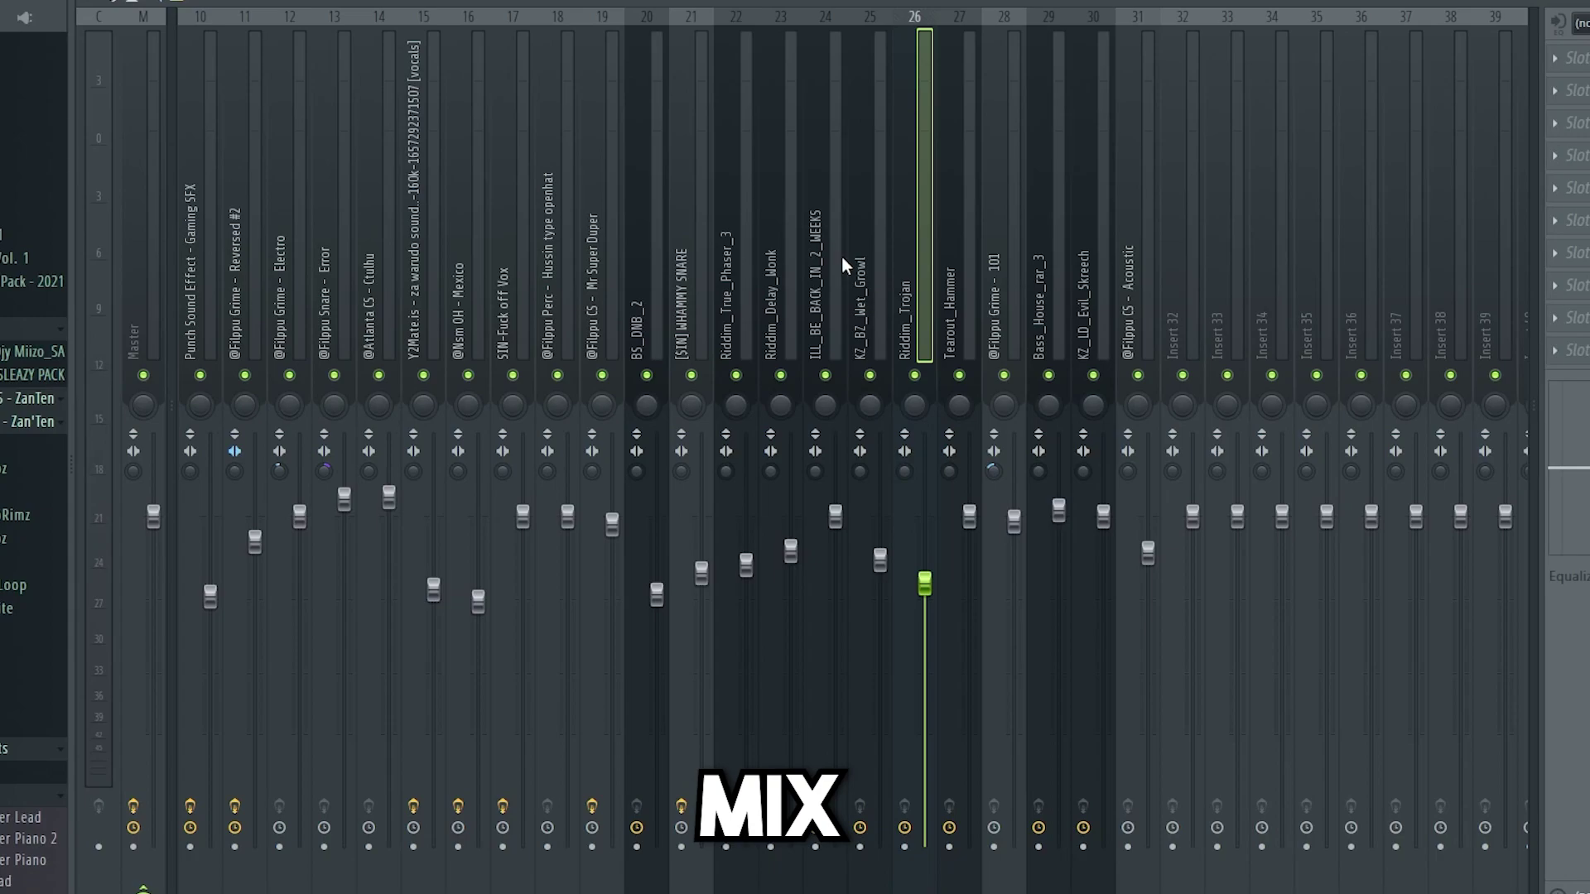
scroll(861, 240, "left", 5)
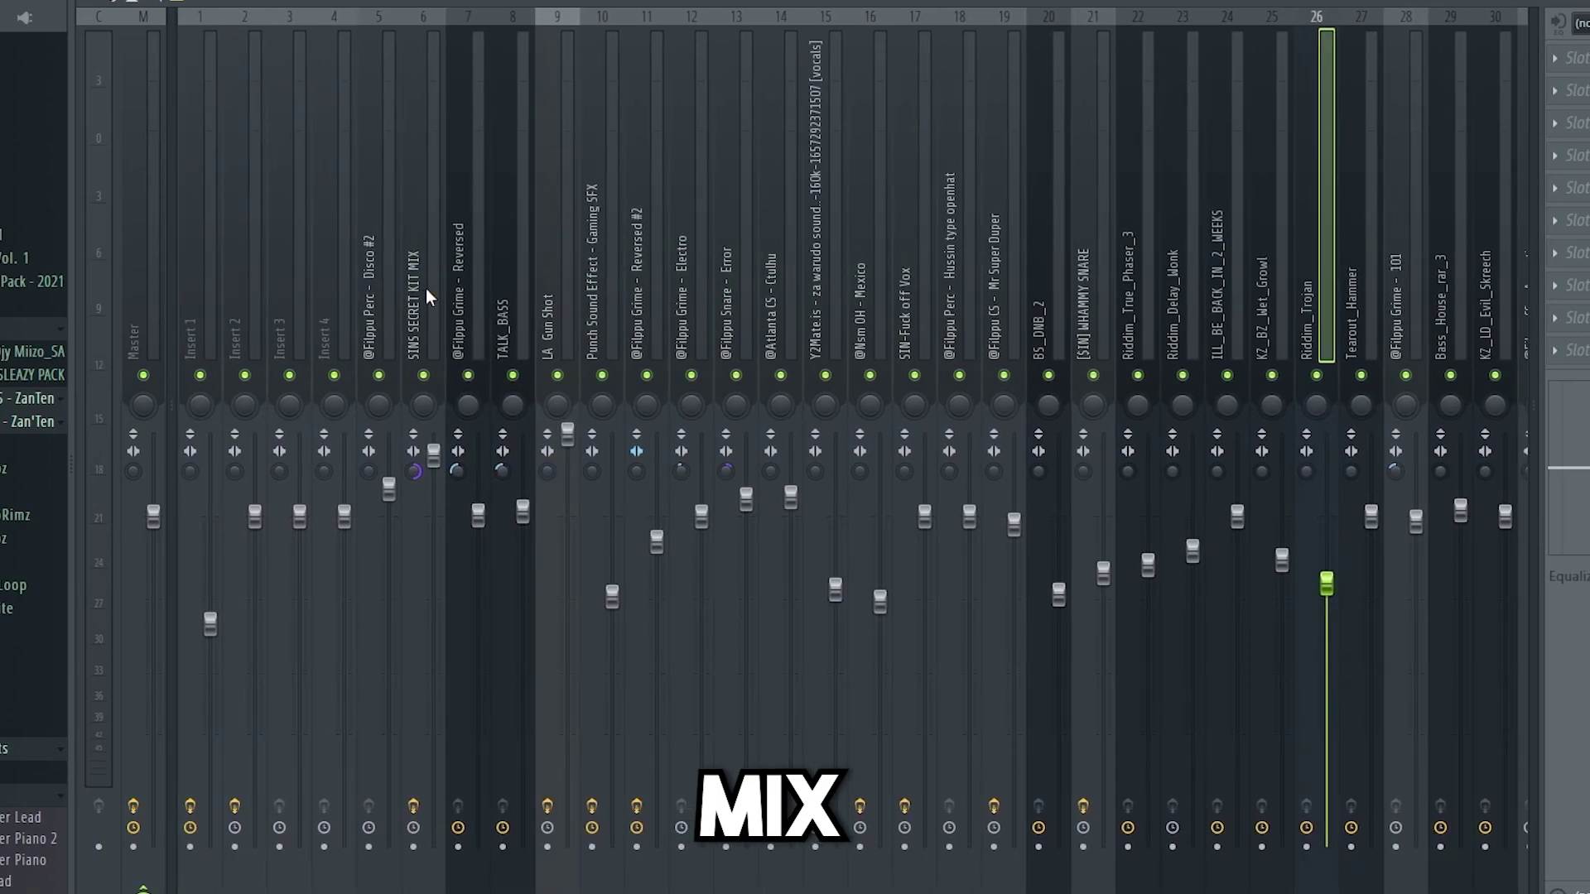
left_click(426, 281)
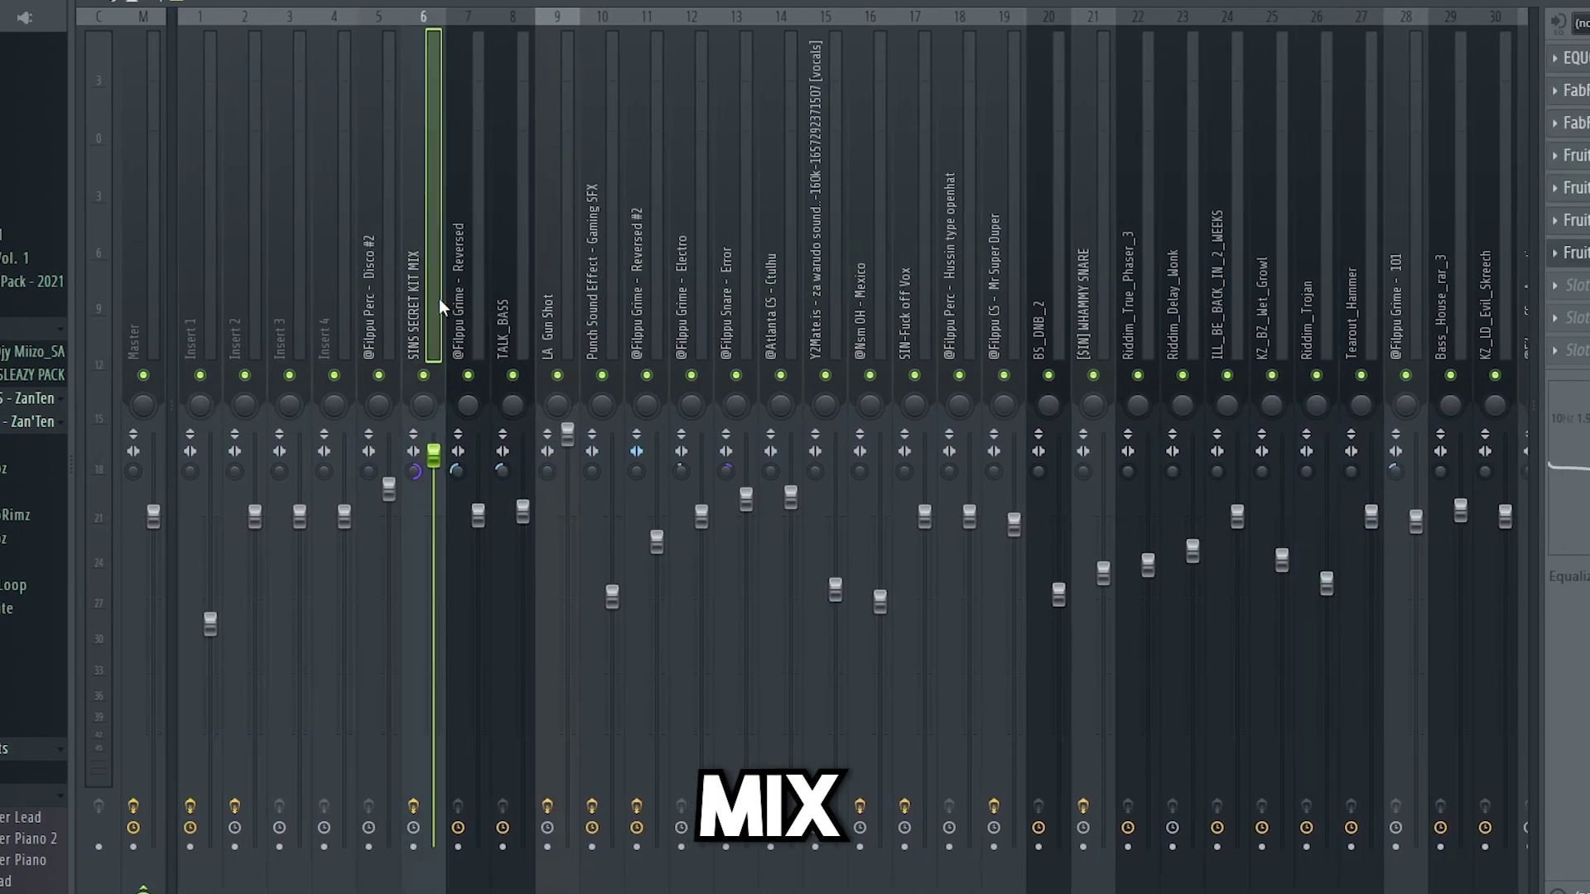
left_click(159, 294)
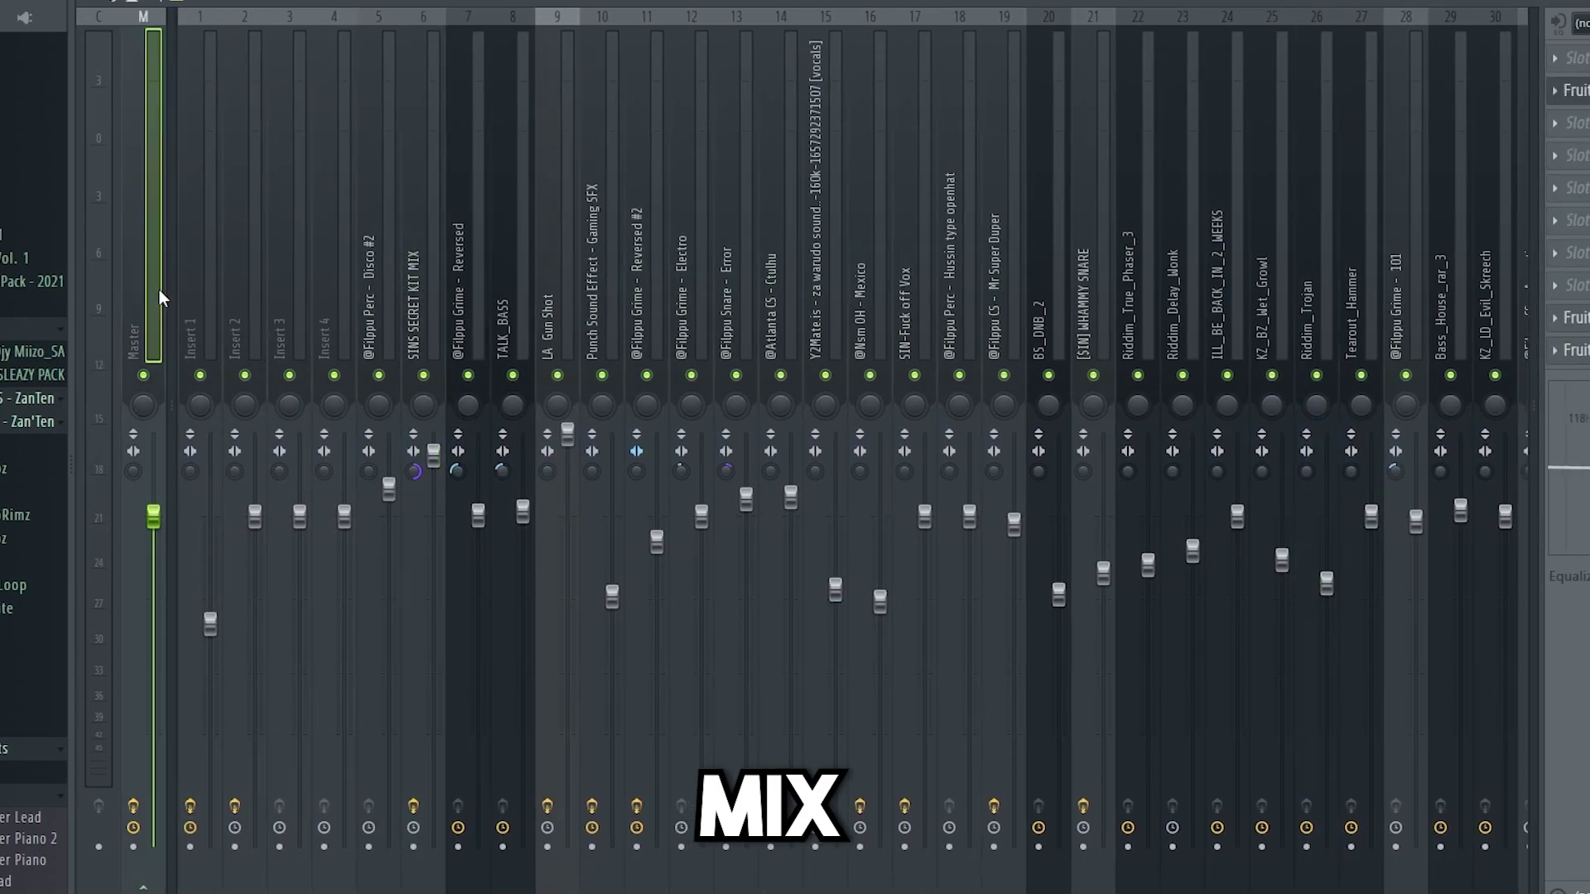
left_click(202, 305)
left_click_drag(538, 261, 737, 266)
left_click(603, 247)
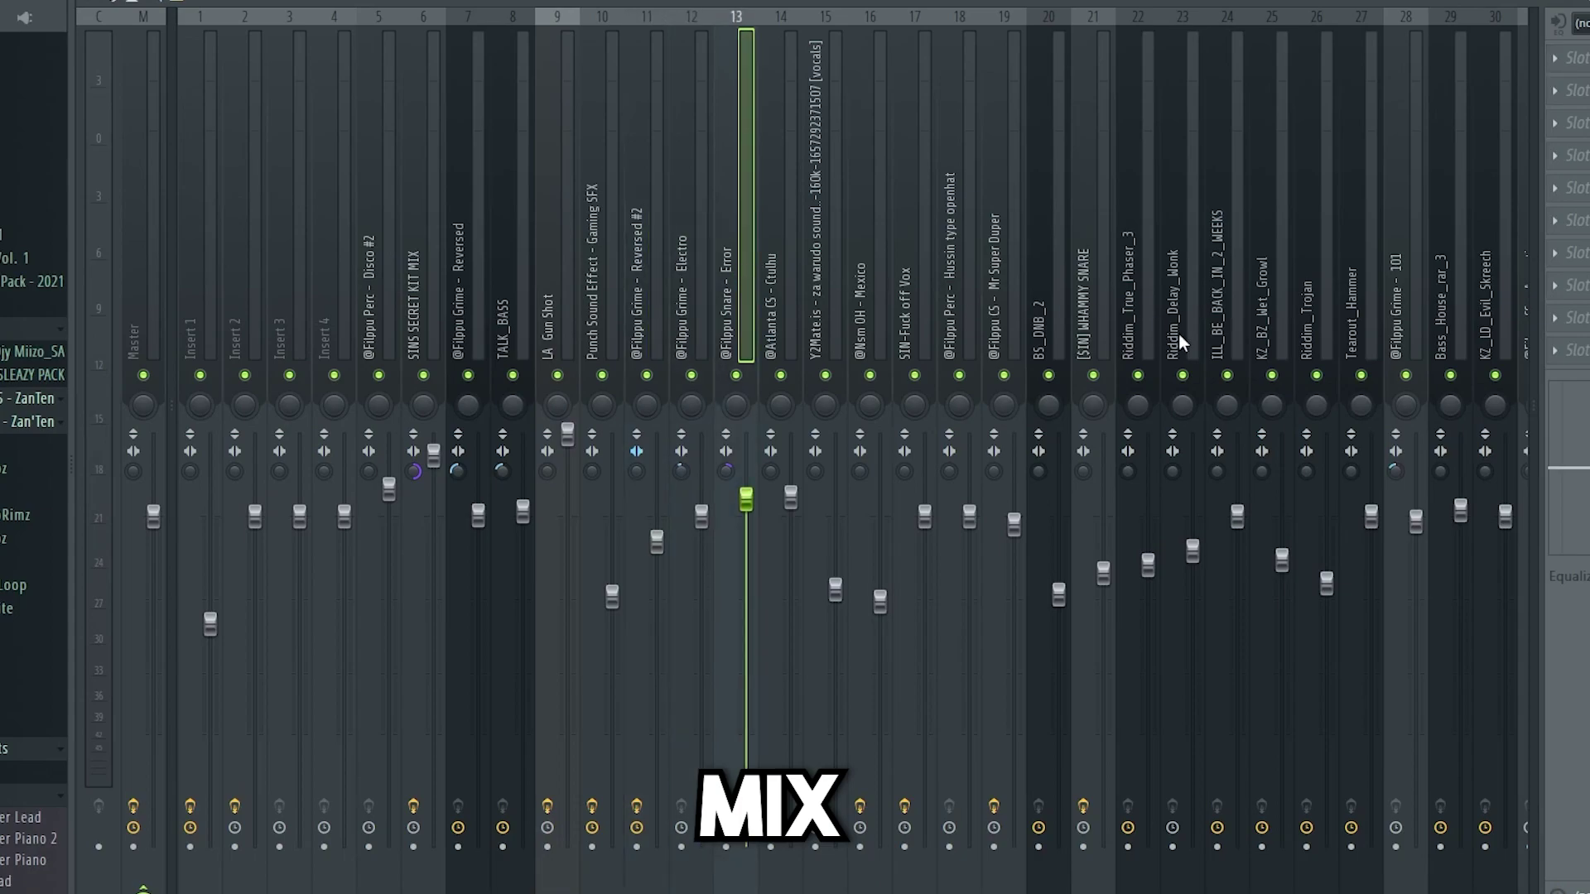
left_click(1155, 320)
- Hide the mixer and review the playlist's lower tracks, including the Love Philter - Mix level automation and the transition clips
key("F9")
scroll(898, 568, "down", 2)
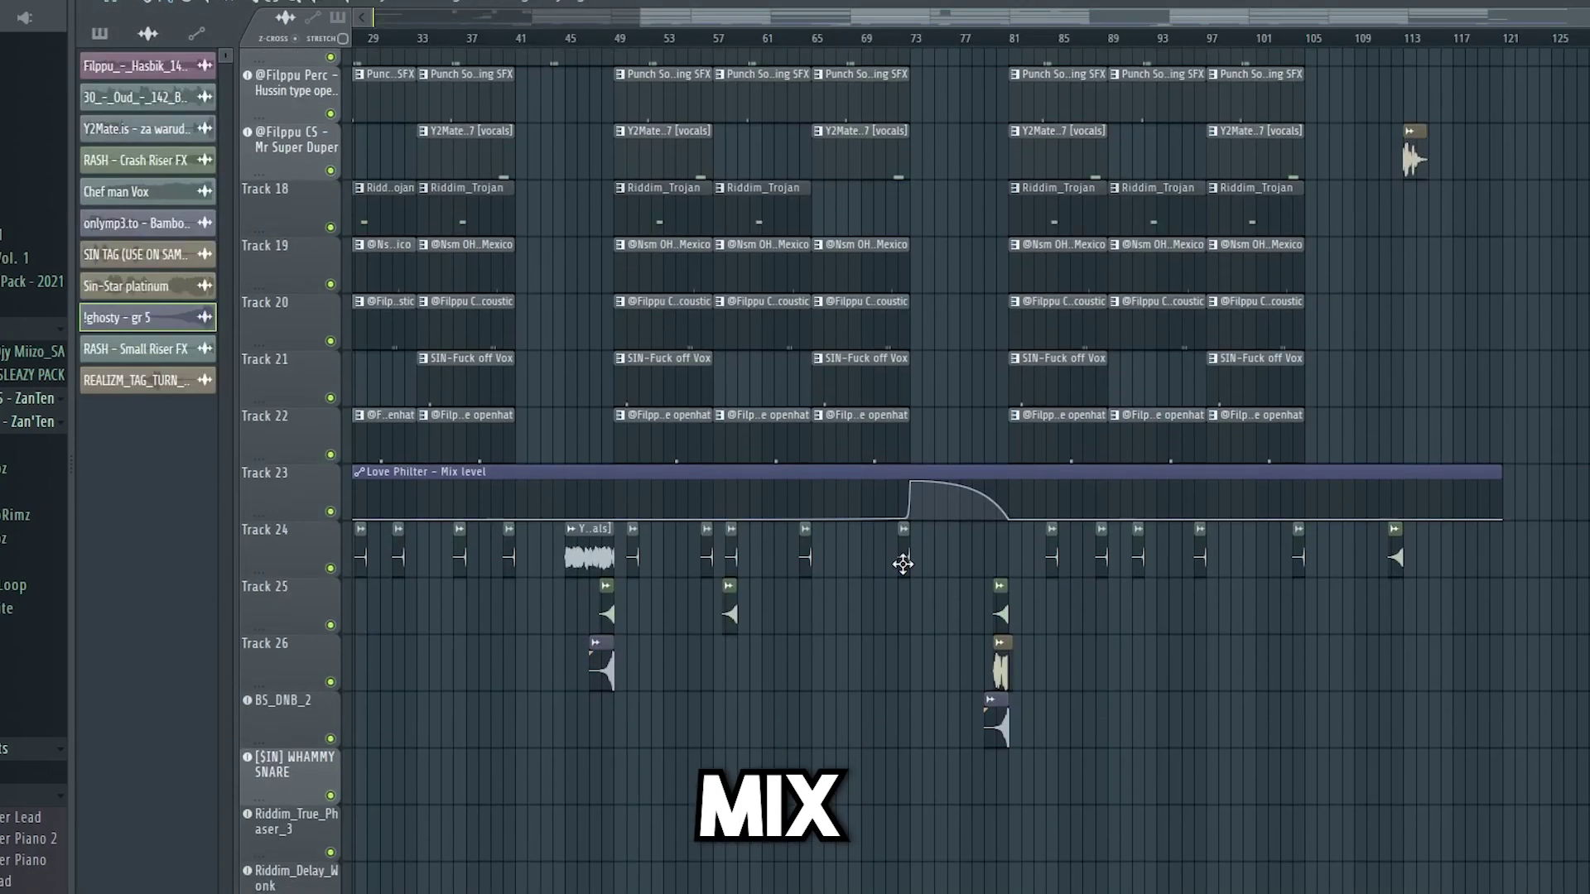
scroll(812, 451, "down", 2)
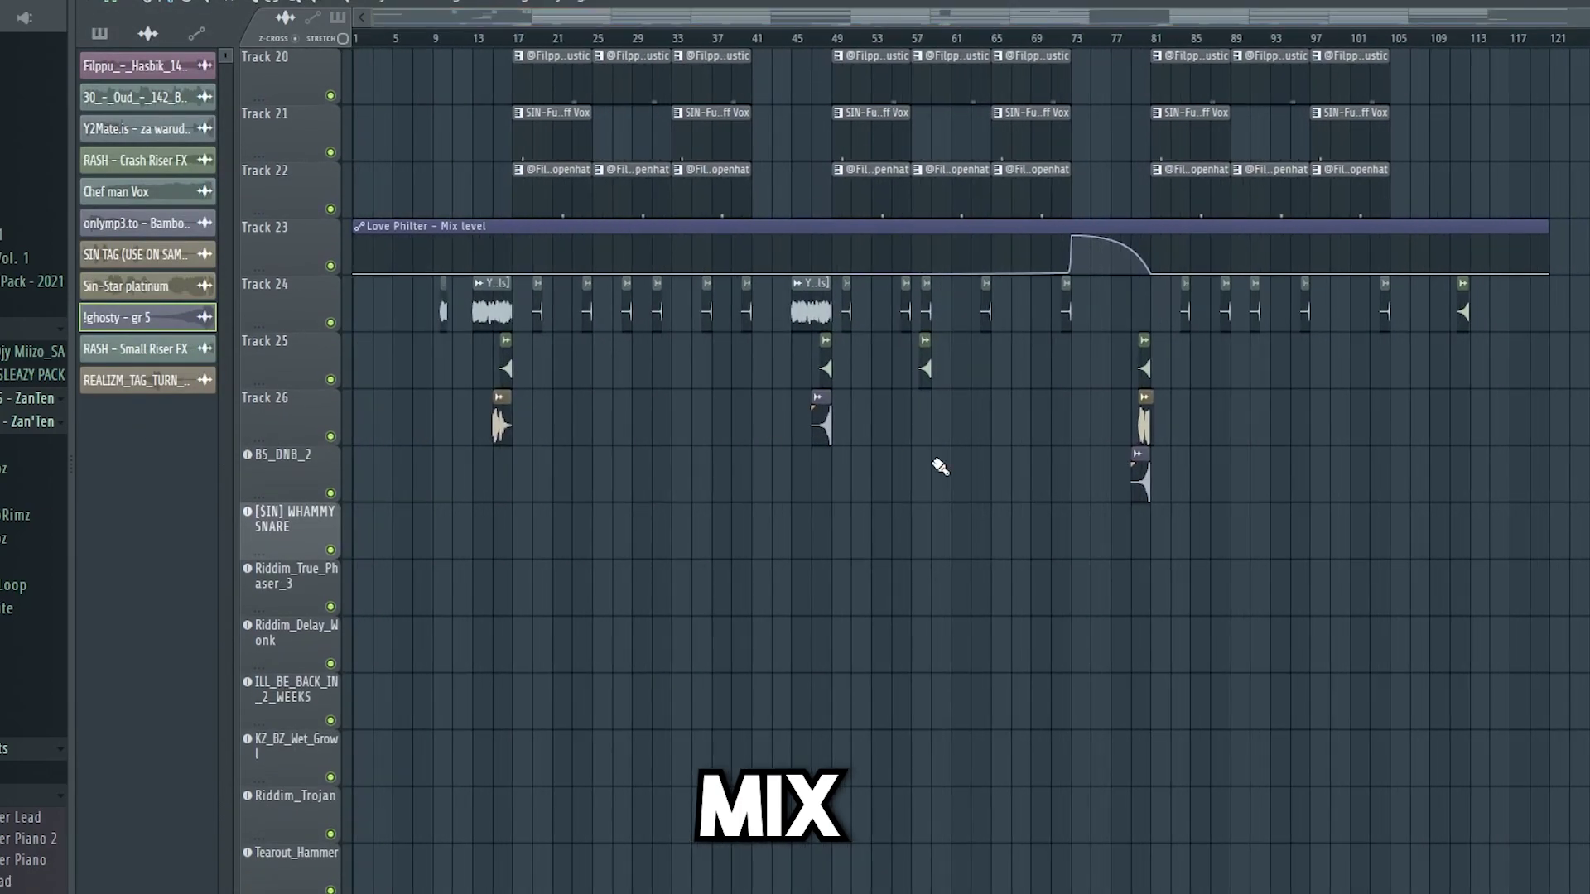
scroll(1128, 674, "up", 3)
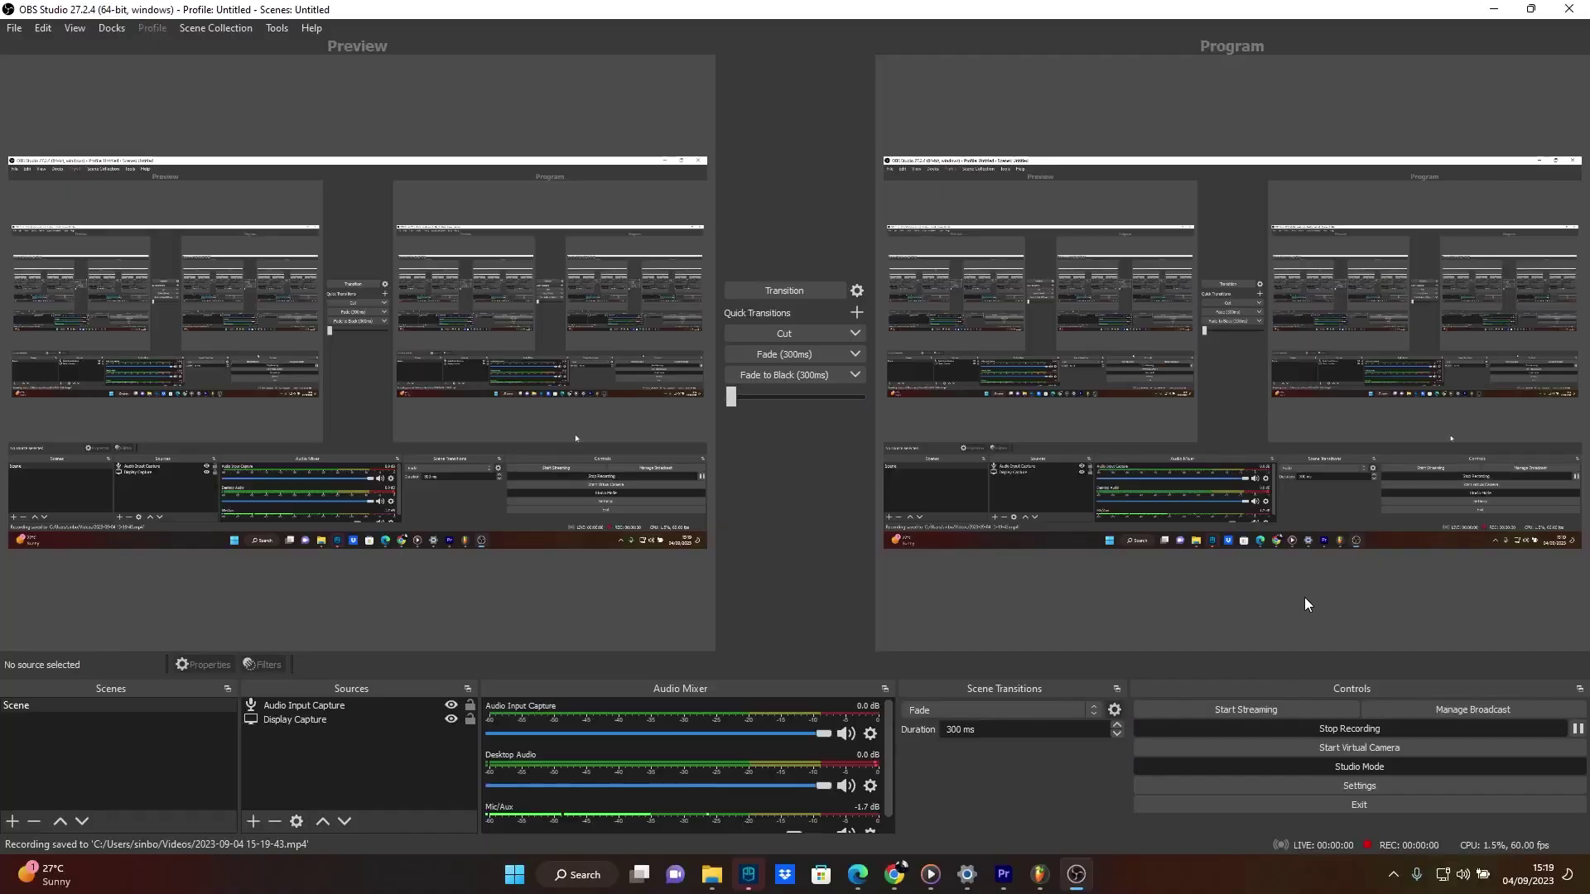
- Switch from OBS Studio to FL Studio and play the arrangement in song mode from bar 8
left_click(1493, 9)
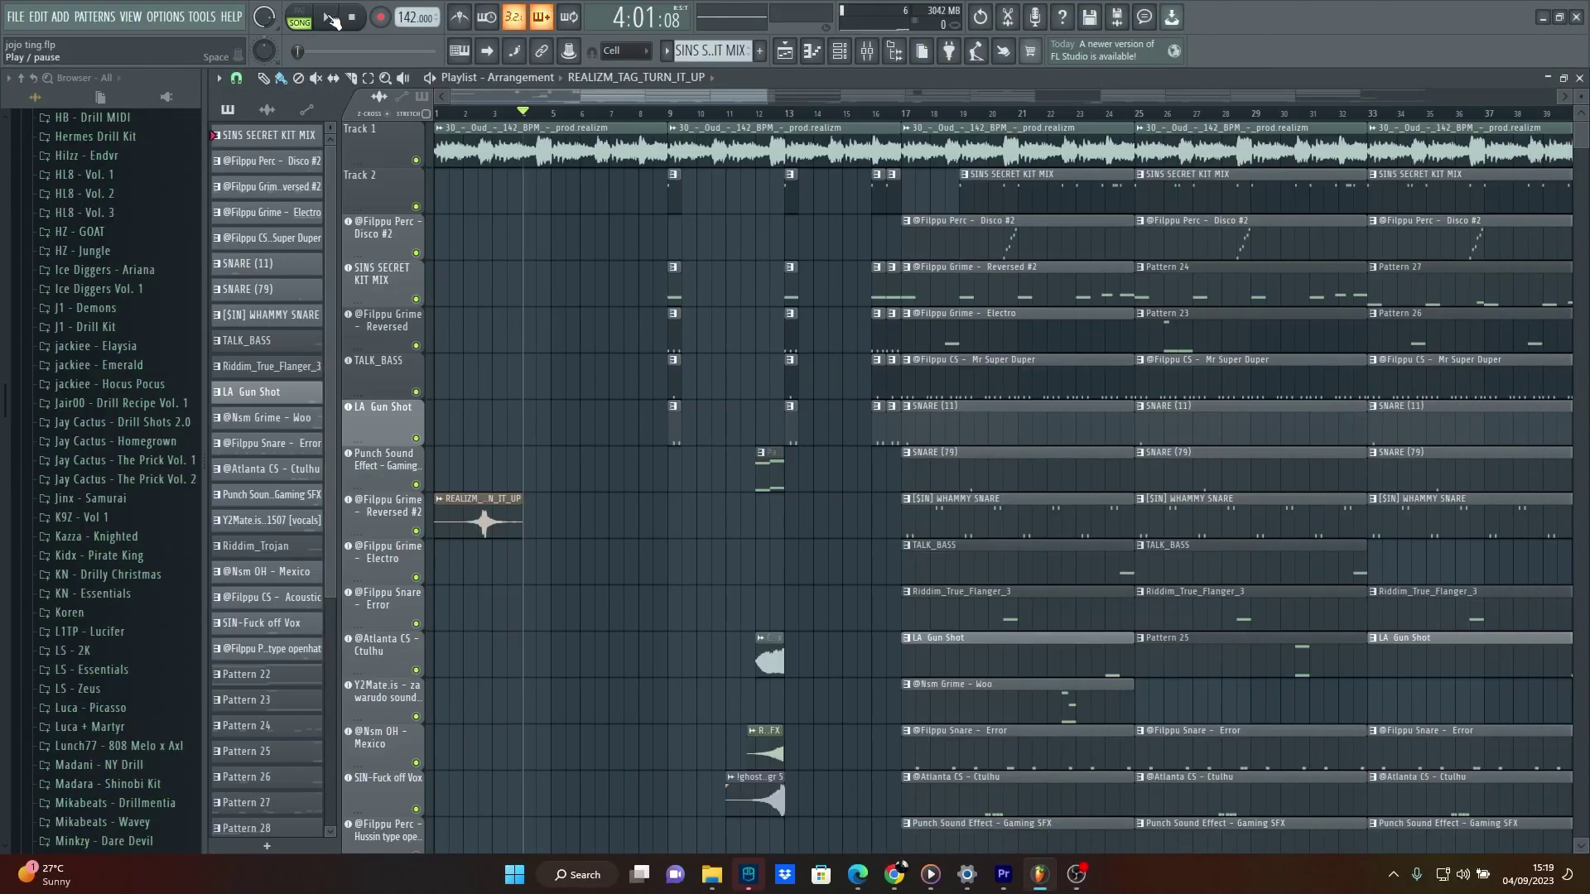
left_click_drag(531, 121, 644, 178)
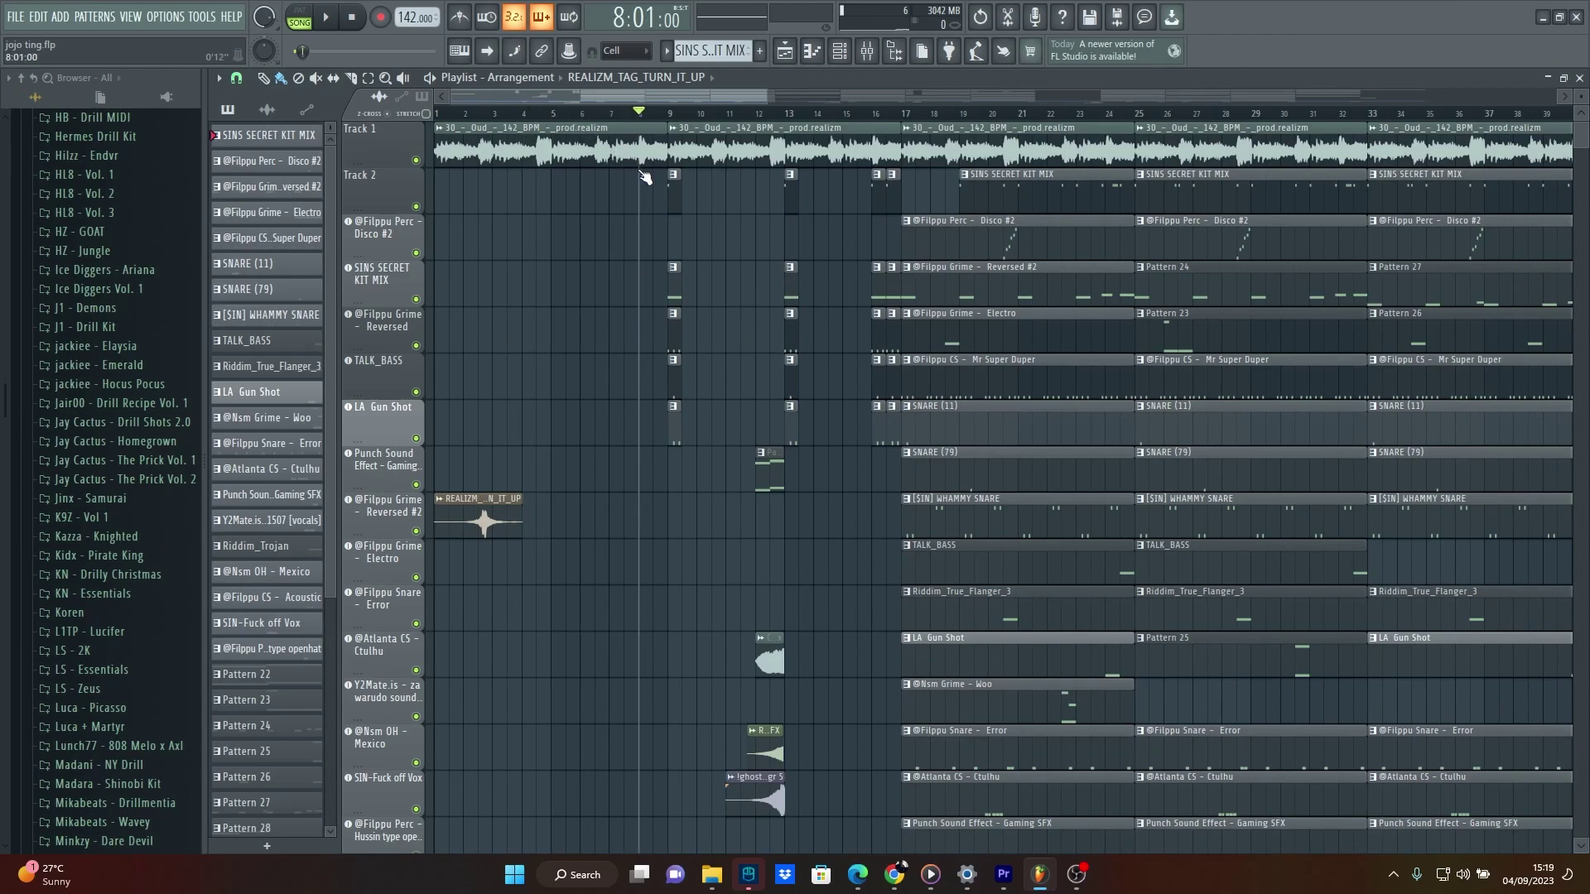
left_click(326, 22)
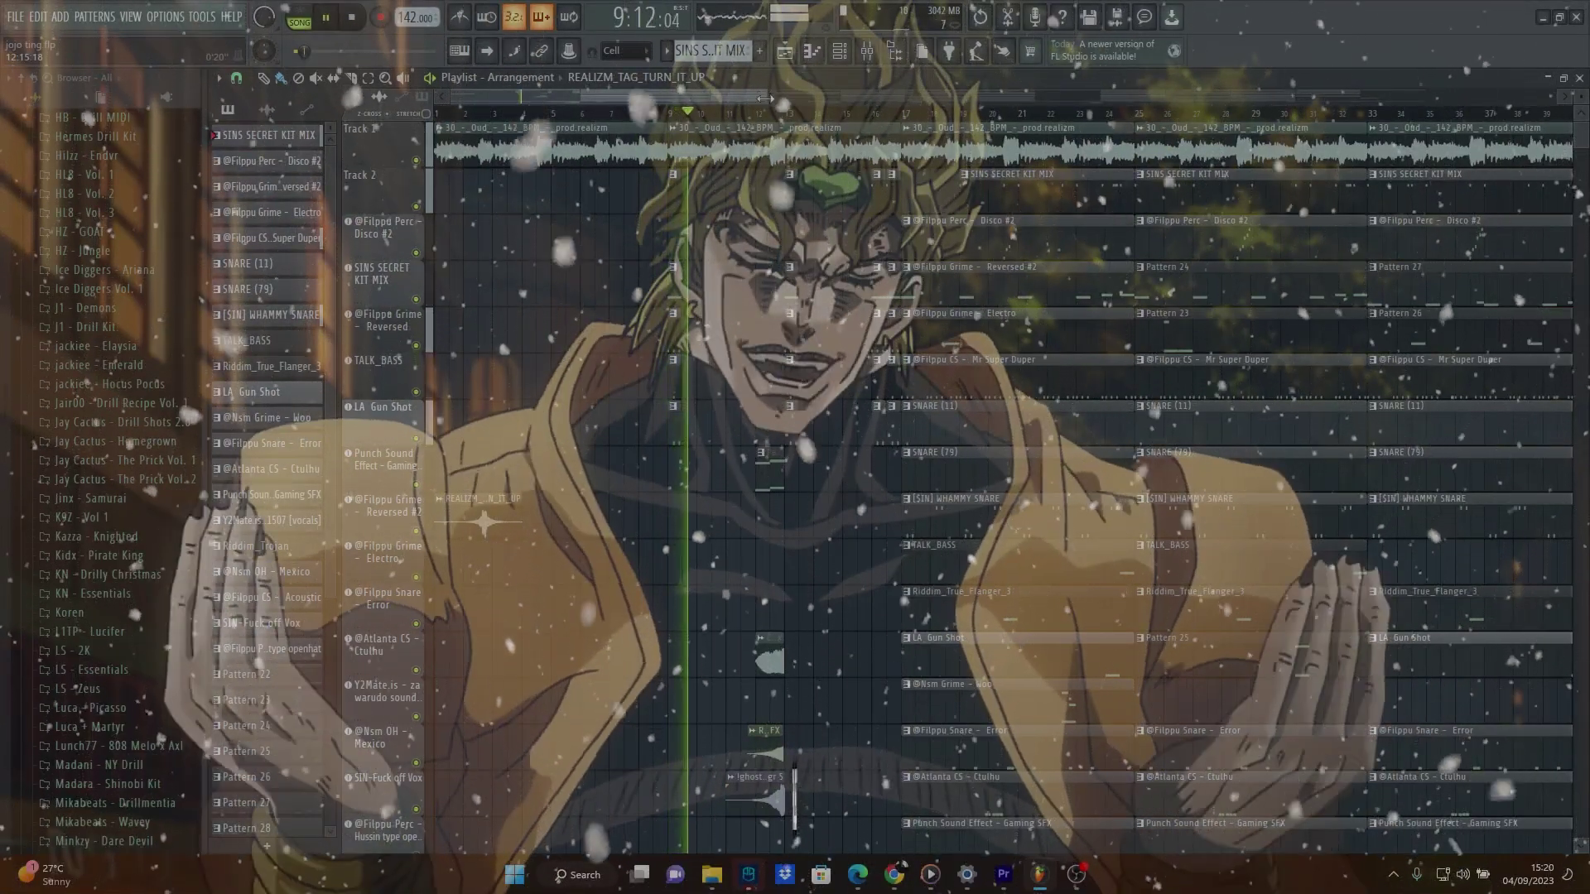
- Review the full arrangement in the playlist, from the Track 2 clips down to Track 21 and back up
scroll(1457, 404, "down", 5)
scroll(1424, 412, "up", 1)
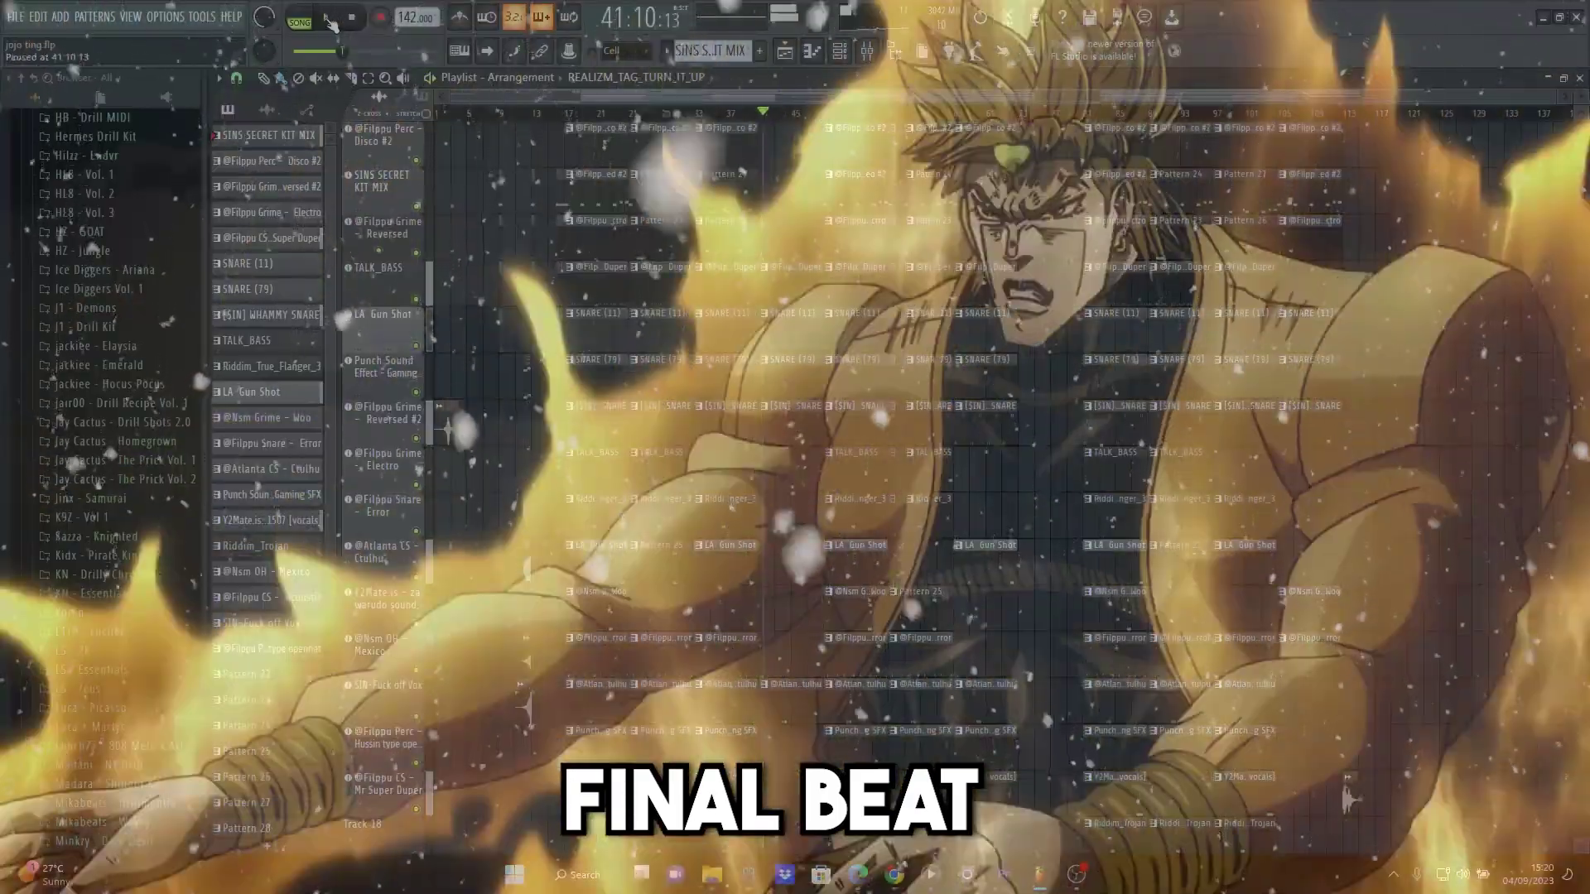
scroll(1243, 431, "down", 5)
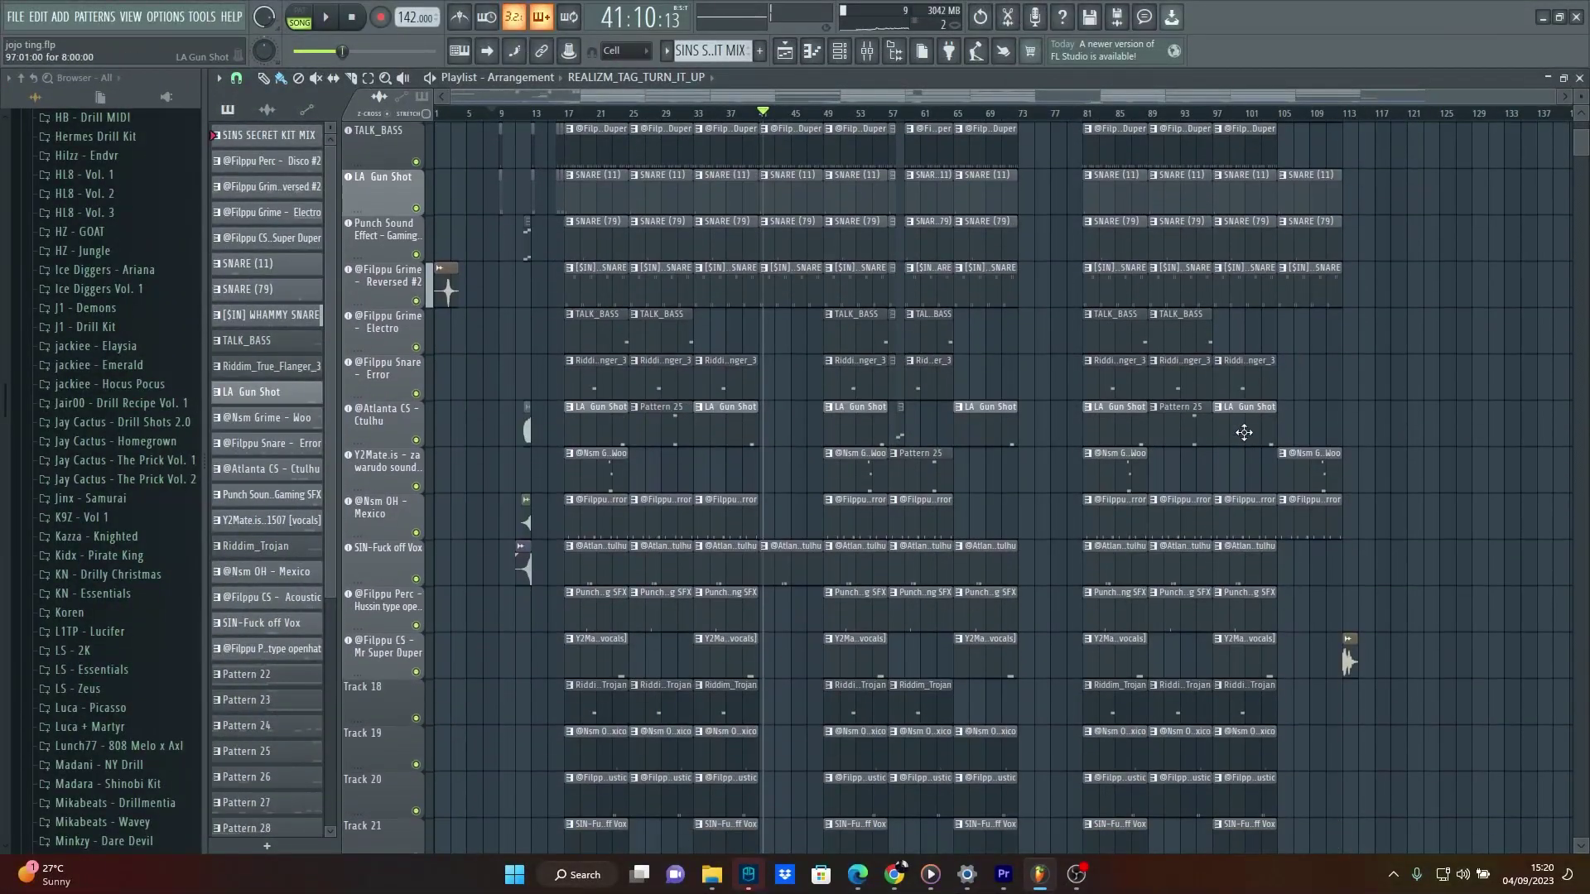
scroll(1244, 431, "up", 4)
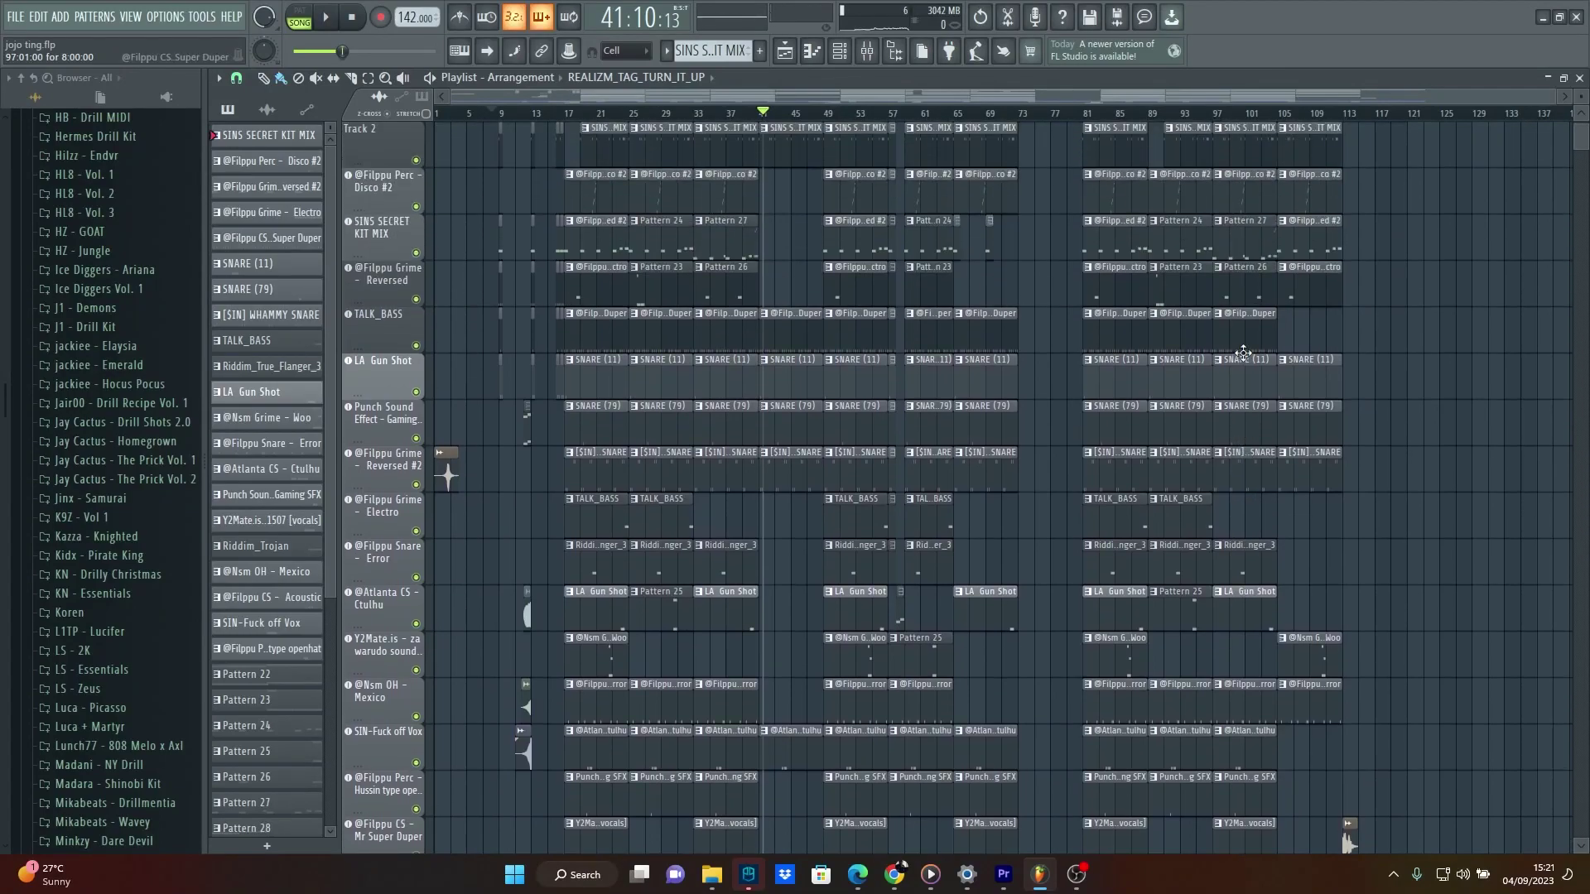